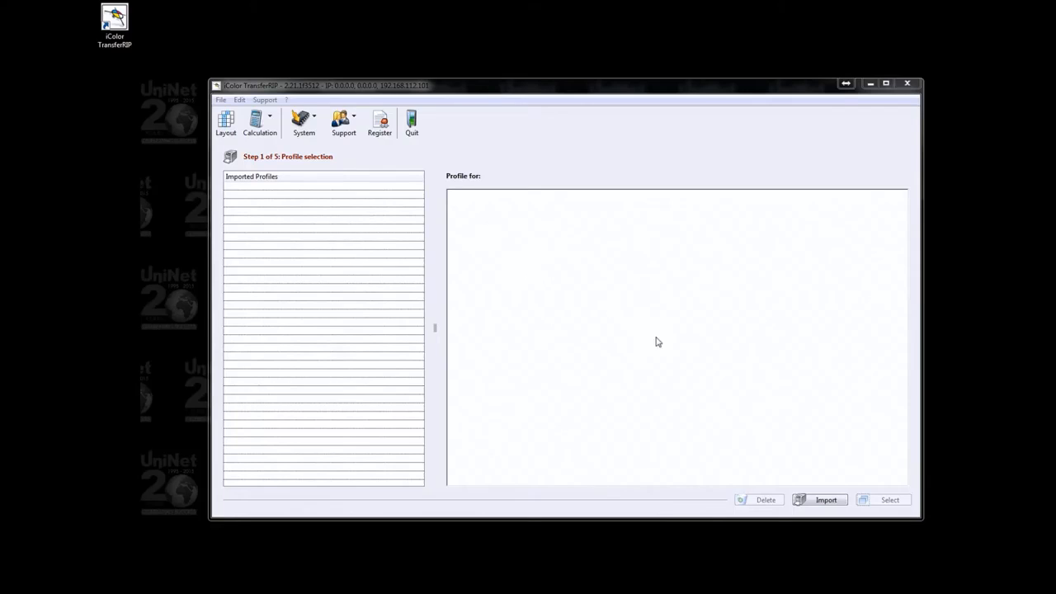
- Import the V7 Direct.Image Mode profiles iColor_CMYK (Black Toner Installed) and iColor_CMYW (White Toner Installed)
click(816, 502)
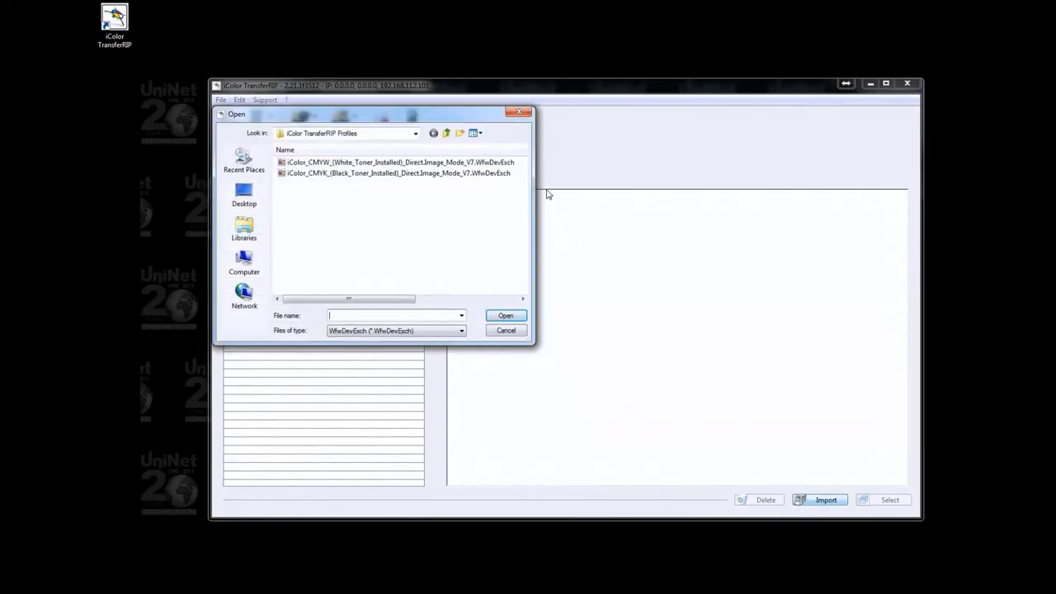
double_click(379, 174)
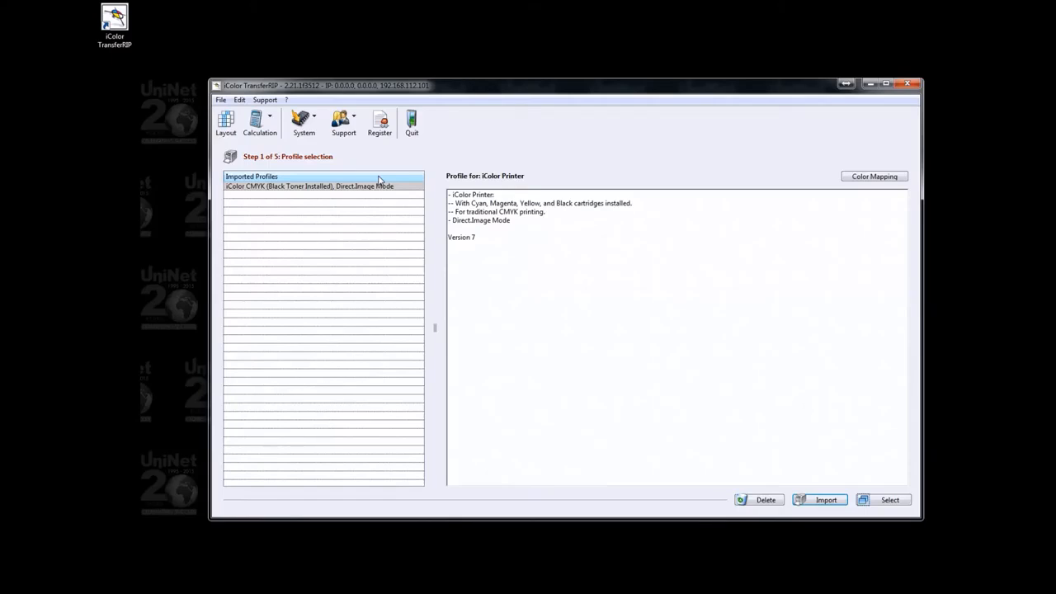
click(819, 499)
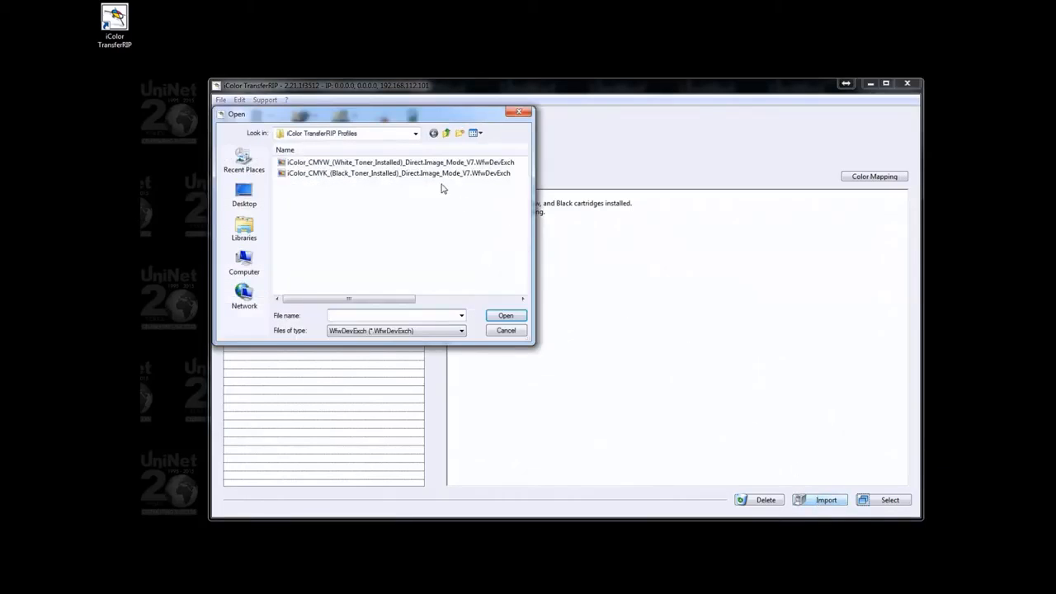
double_click(406, 161)
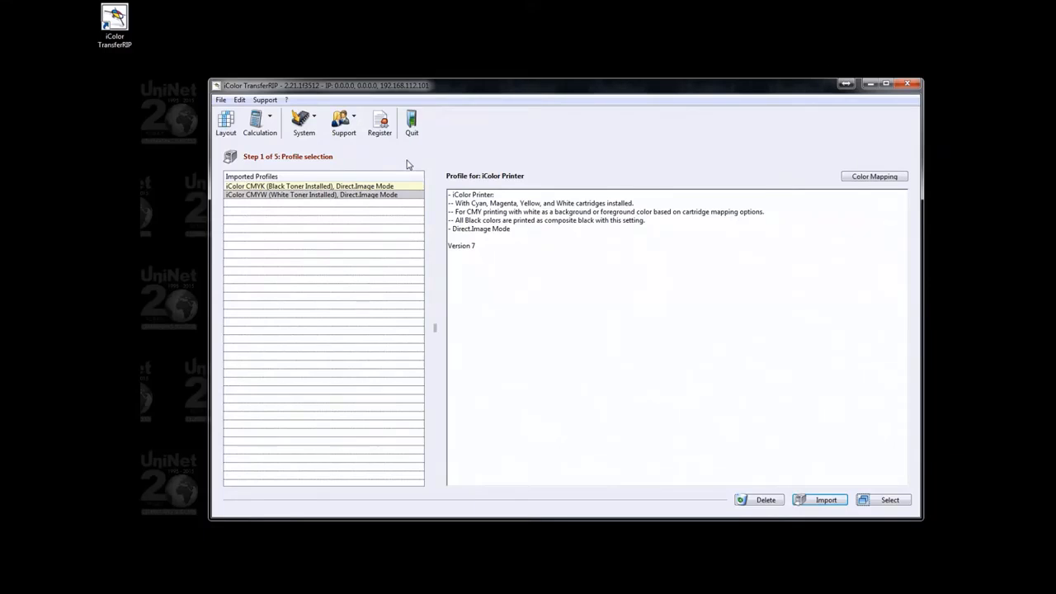
- Save the color mapping of the CMYW (White Toner Installed) profile with the "B" Configuration for spot color overprinting
click(372, 195)
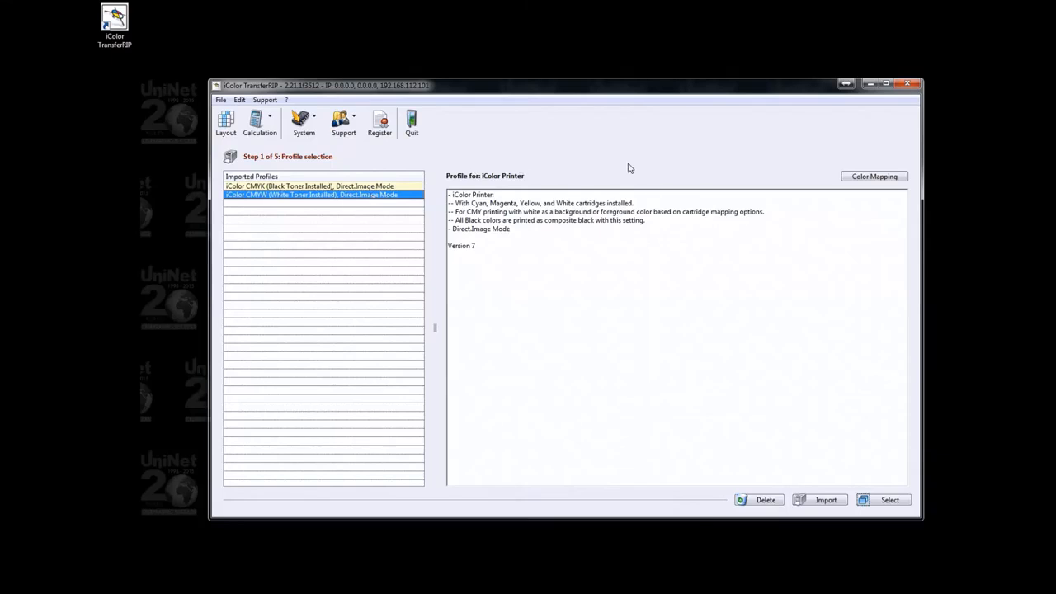
click(863, 179)
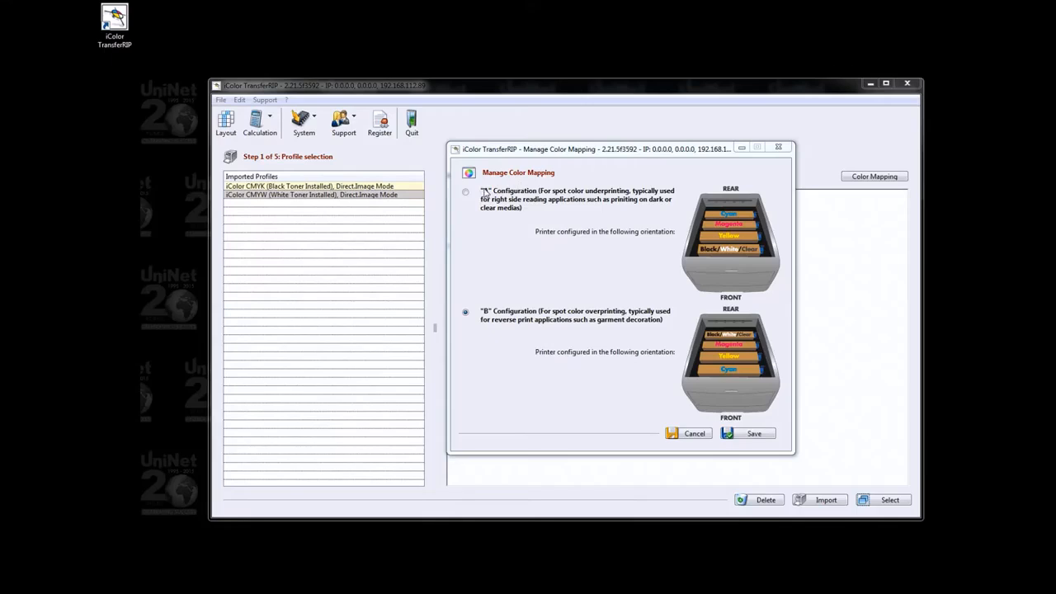
click(467, 193)
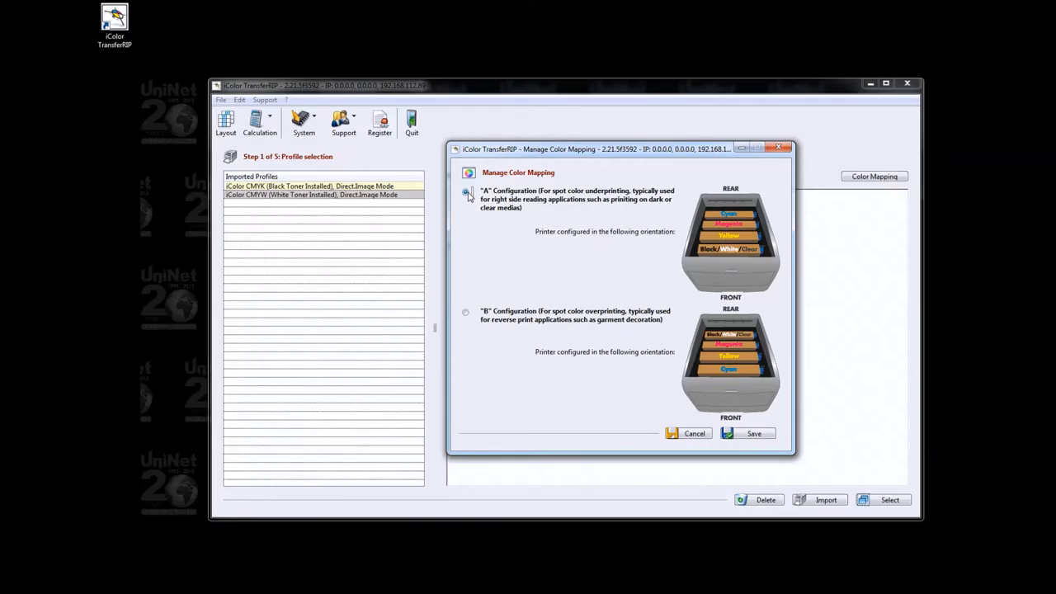
click(466, 314)
click(741, 438)
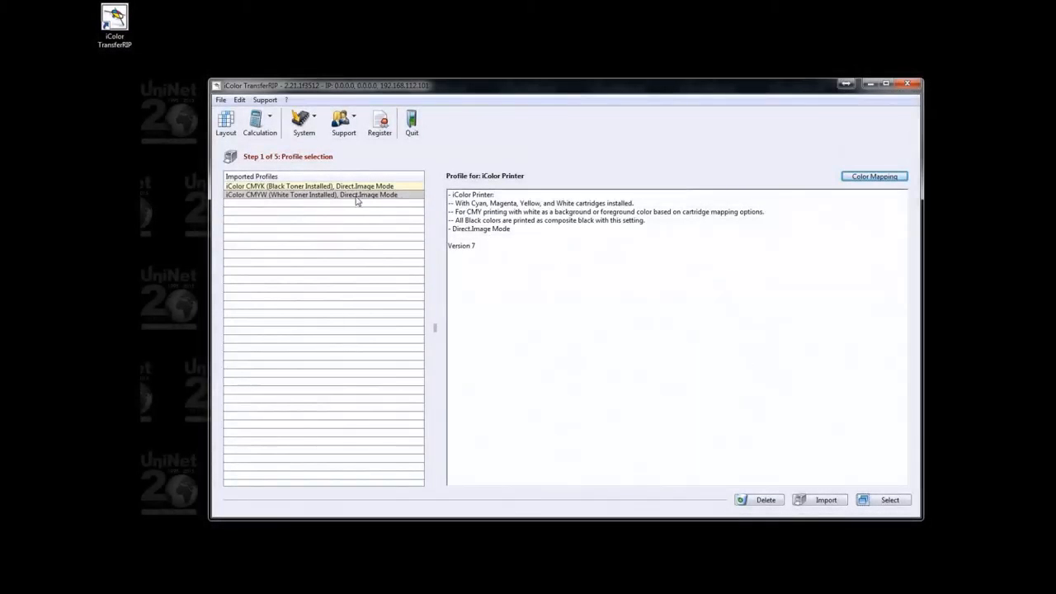
- Use the CMYW (White Toner Installed) profile for the job and choose the page size DIN A4, 210 x 297 mm
double_click(328, 195)
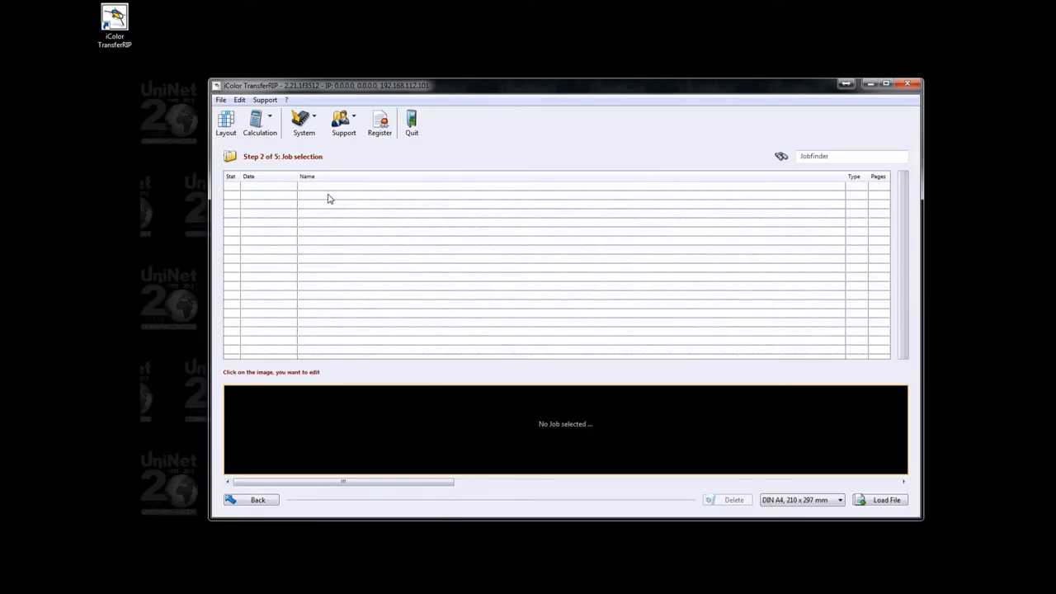
click(818, 500)
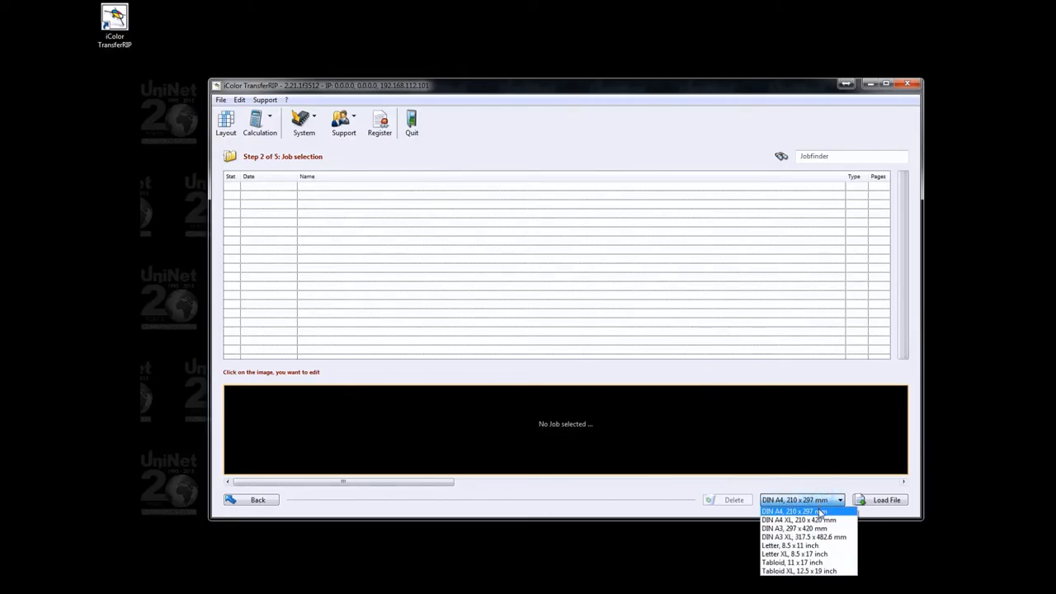
click(821, 512)
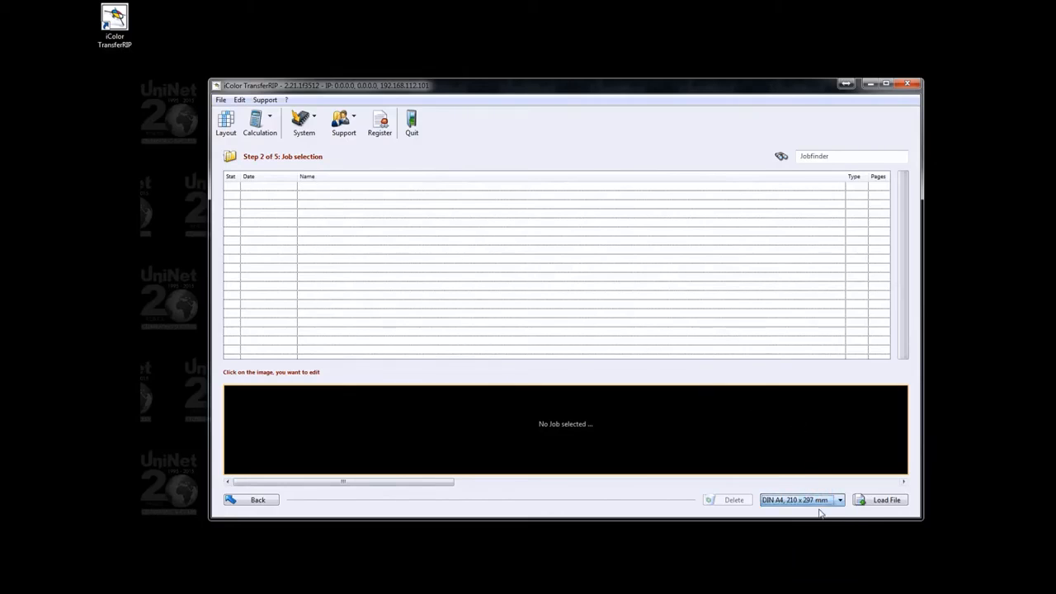
- Load the job file iColor_TShirt_Bird.pdf and open its bird image for color management
click(866, 503)
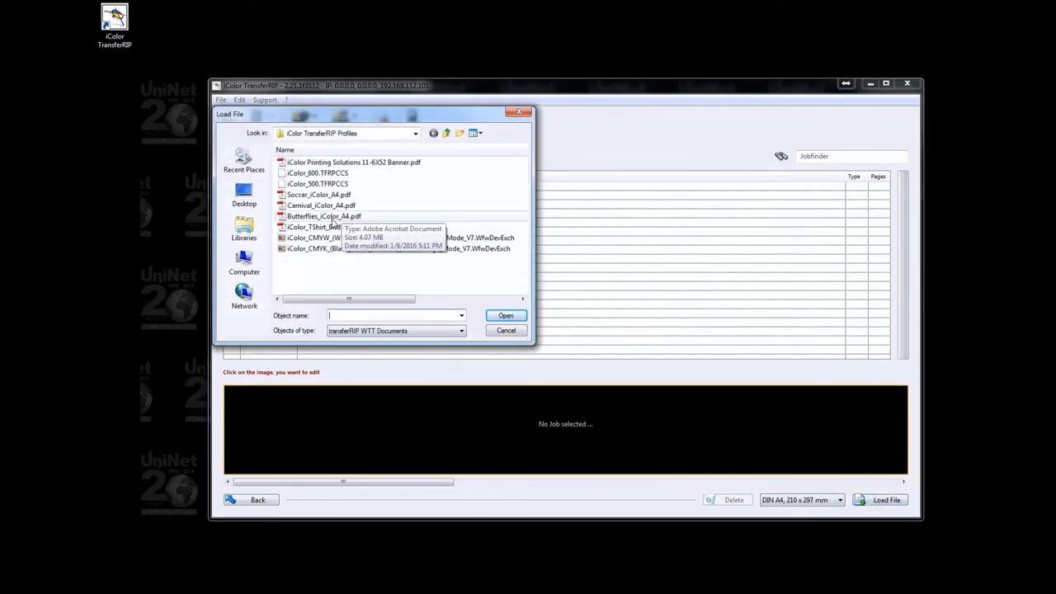
double_click(327, 227)
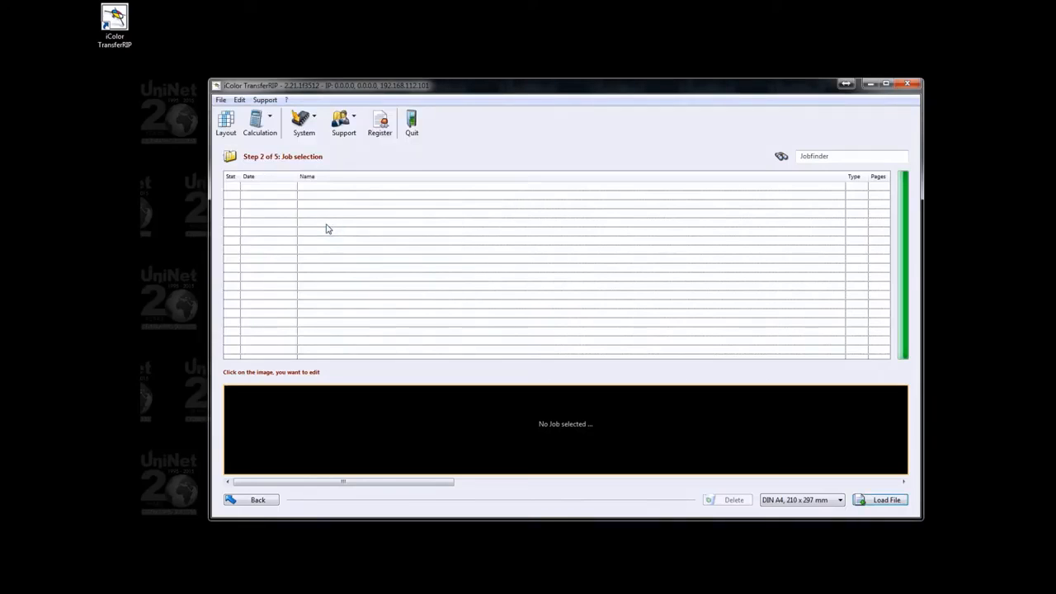
click(320, 186)
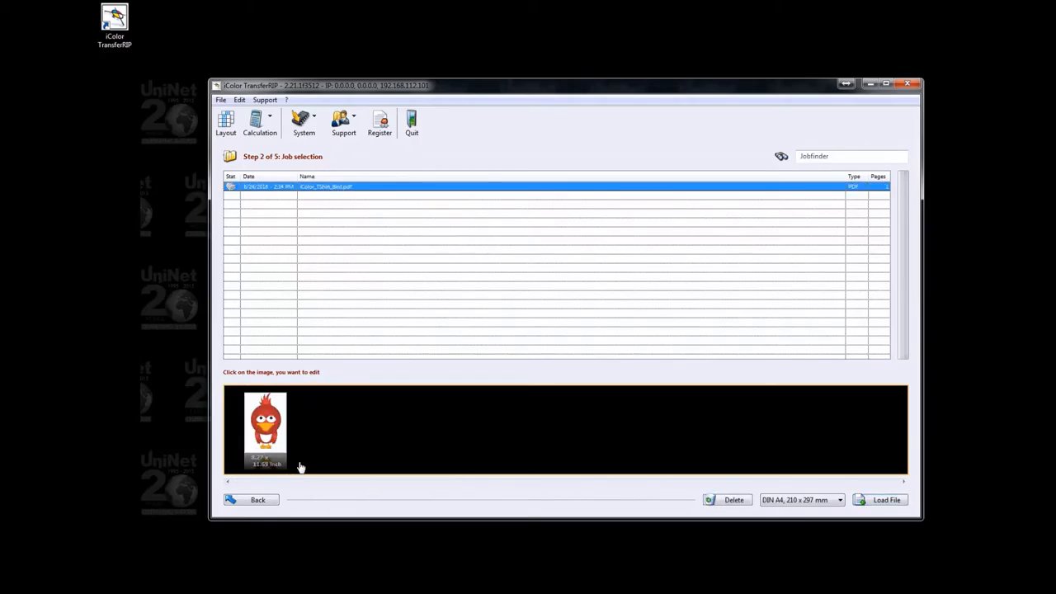
click(268, 422)
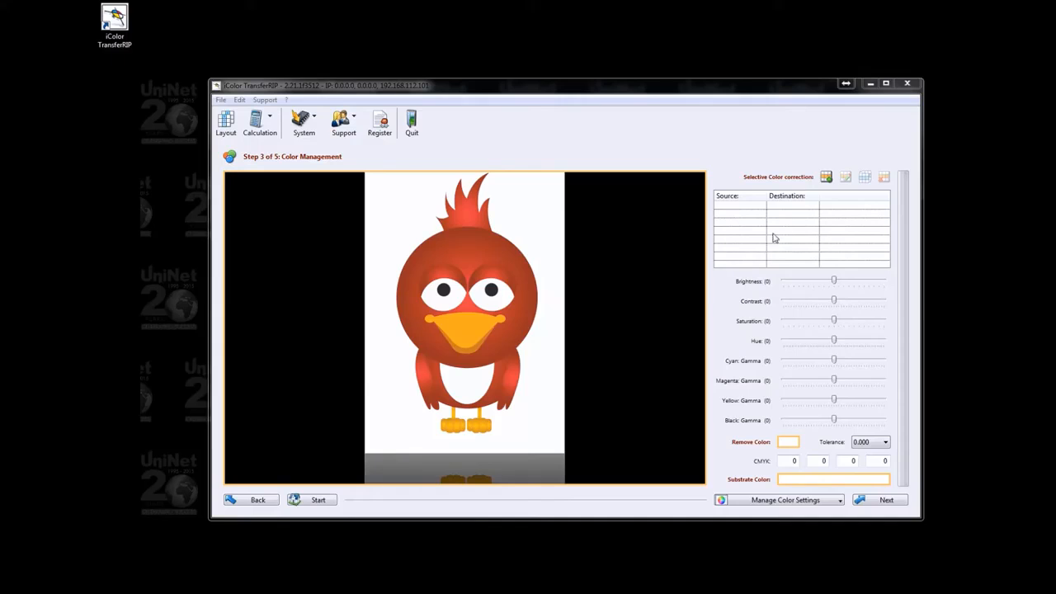
- Start a selective color correction with the beak's orange as source color and C 100, M 0, Y 0, K 0 as destination
click(825, 177)
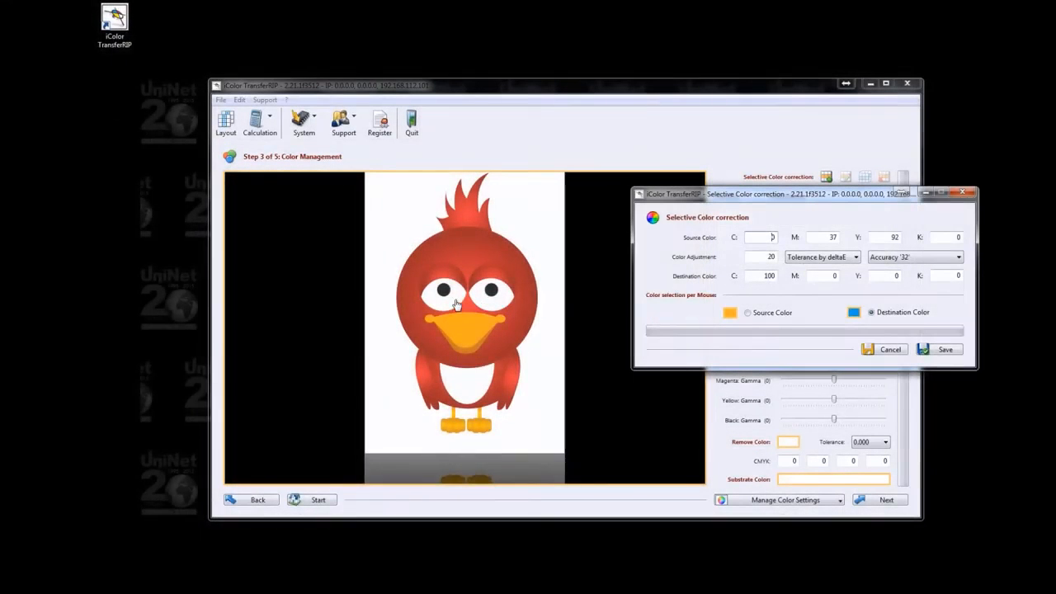
click(747, 313)
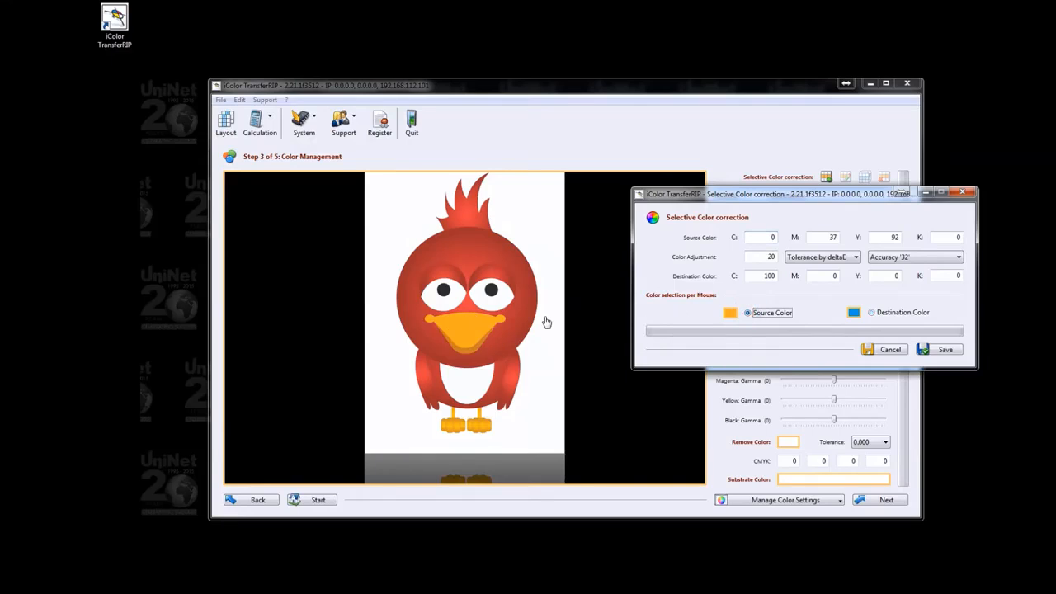
click(468, 334)
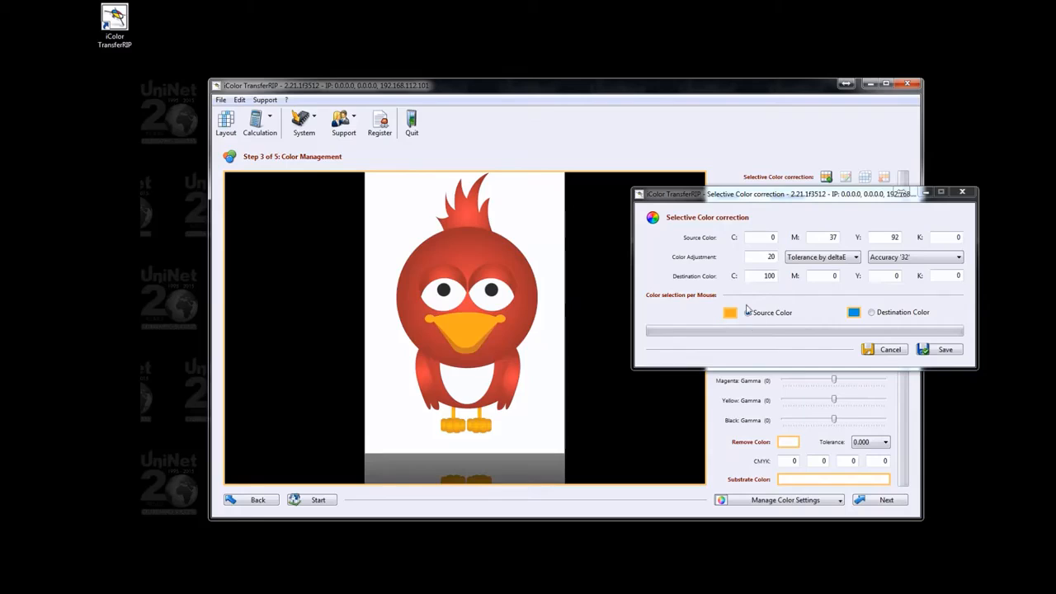
click(871, 313)
double_click(758, 277)
click(781, 293)
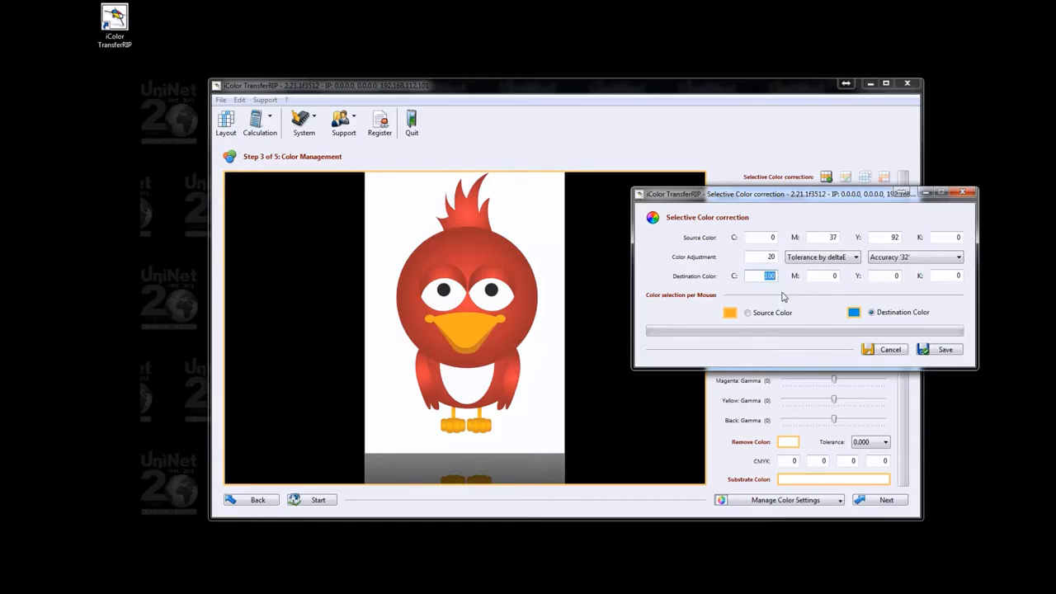
- Save the color correction with an adjustment of 20, Tolerance by deltaE and Accuracy '32'
click(762, 258)
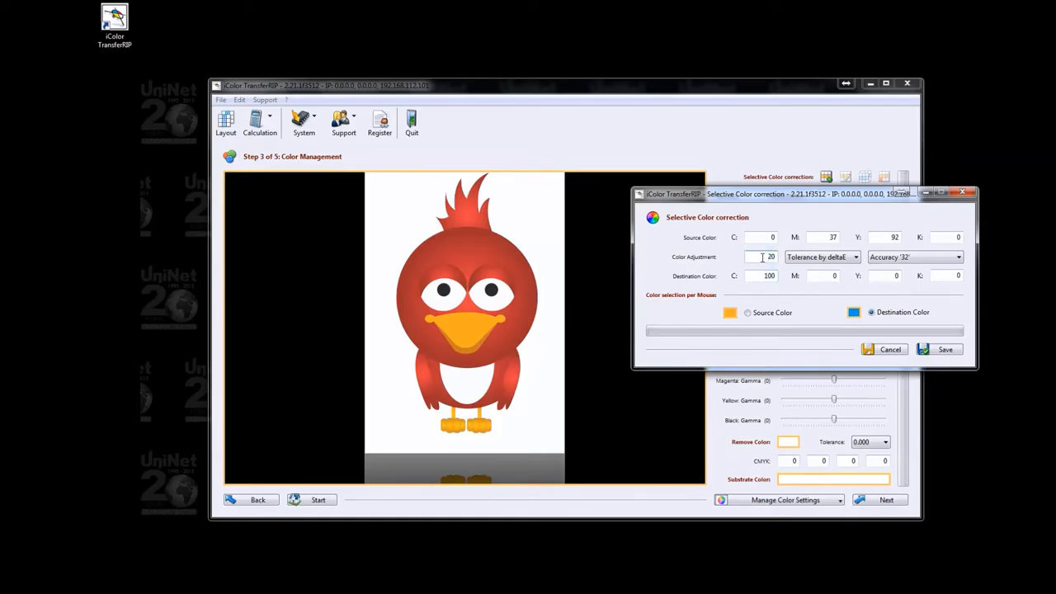
click(857, 257)
click(857, 258)
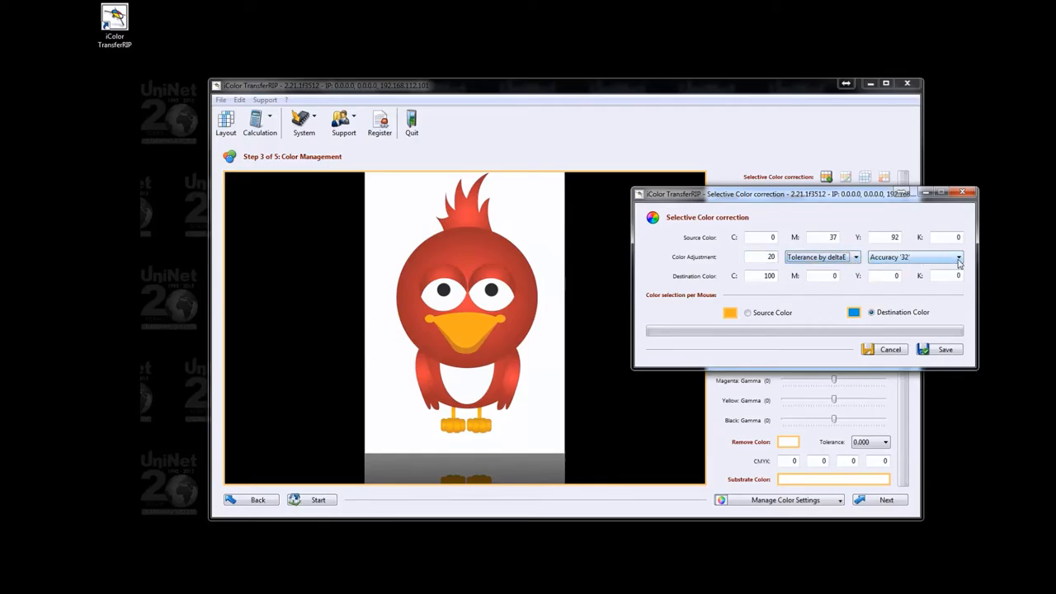
click(960, 259)
click(960, 259)
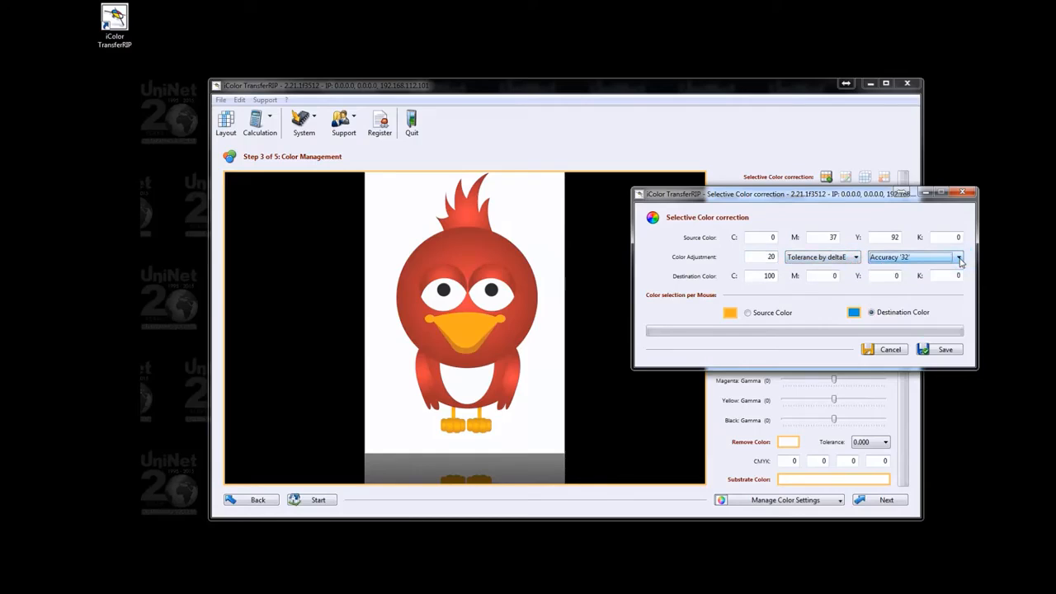
click(929, 352)
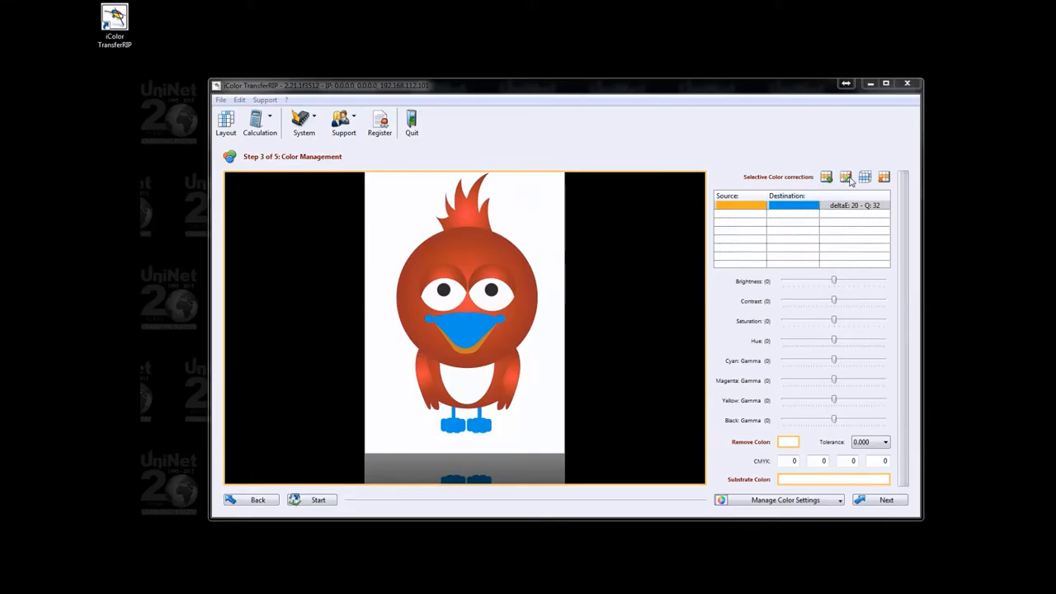
- Delete the orange-to-blue entry from the selective color corrections
click(745, 212)
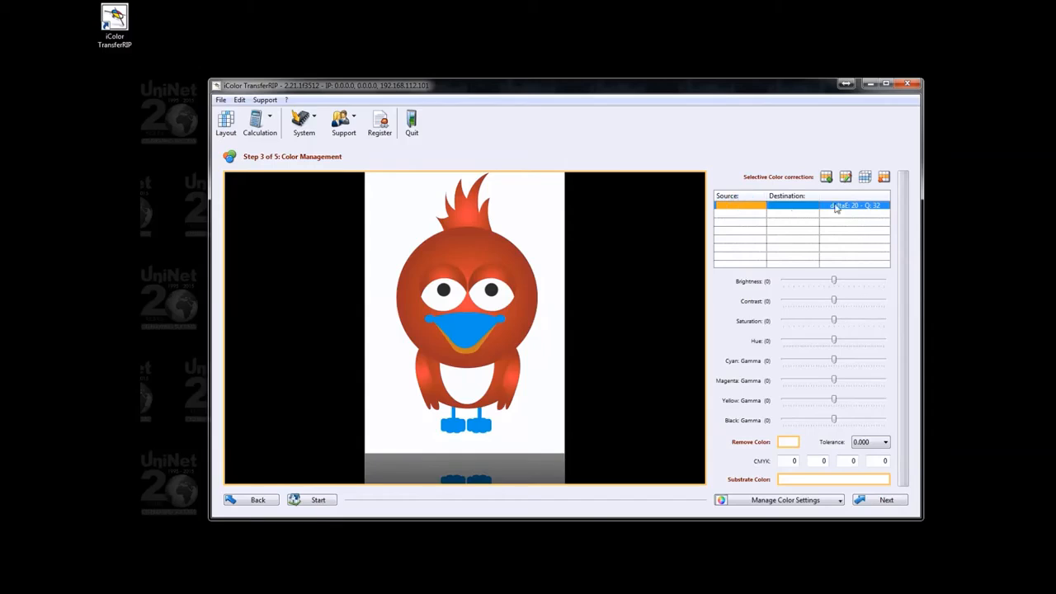
click(883, 179)
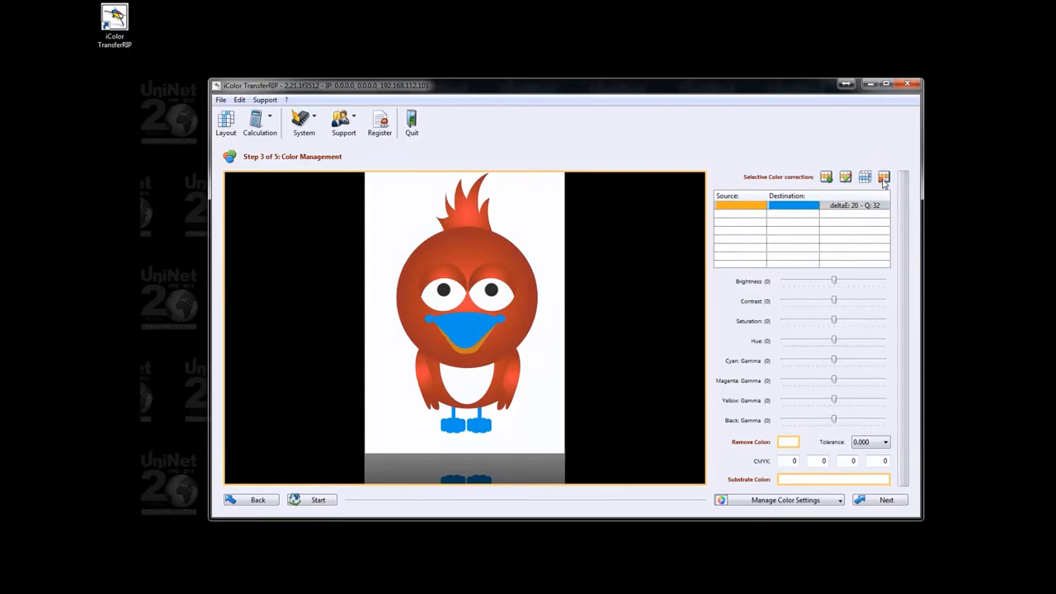
click(884, 179)
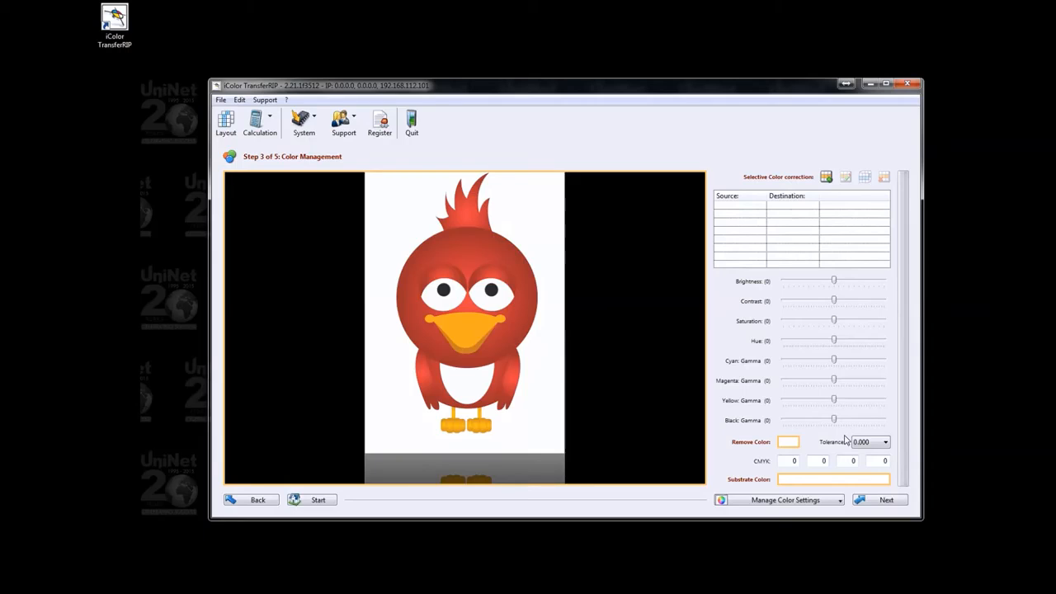
- Preview the bird on a black substrate color and on a dark blue one
click(800, 486)
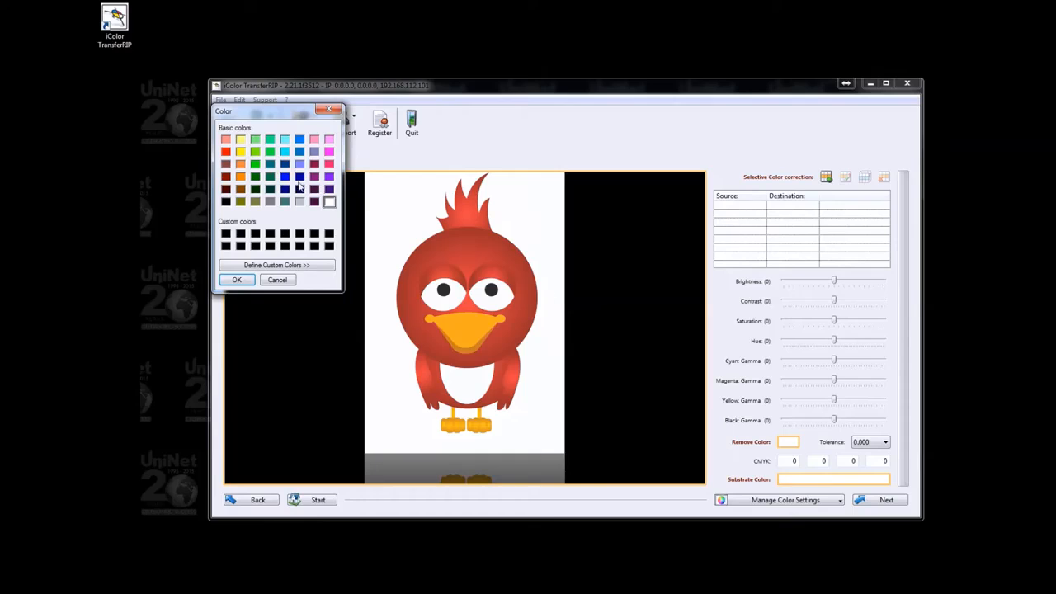
click(226, 233)
click(237, 279)
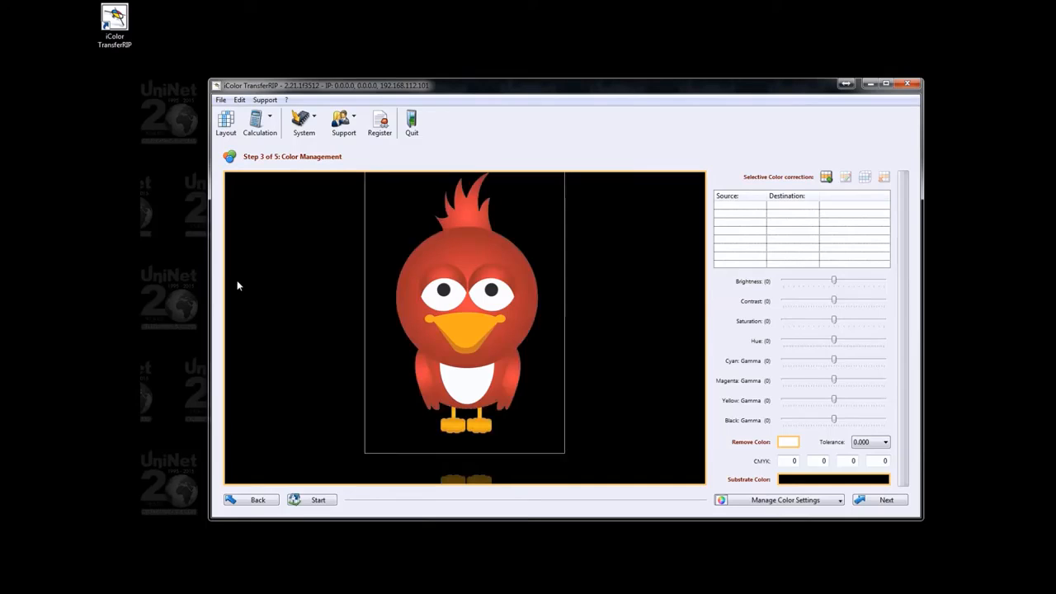
click(792, 479)
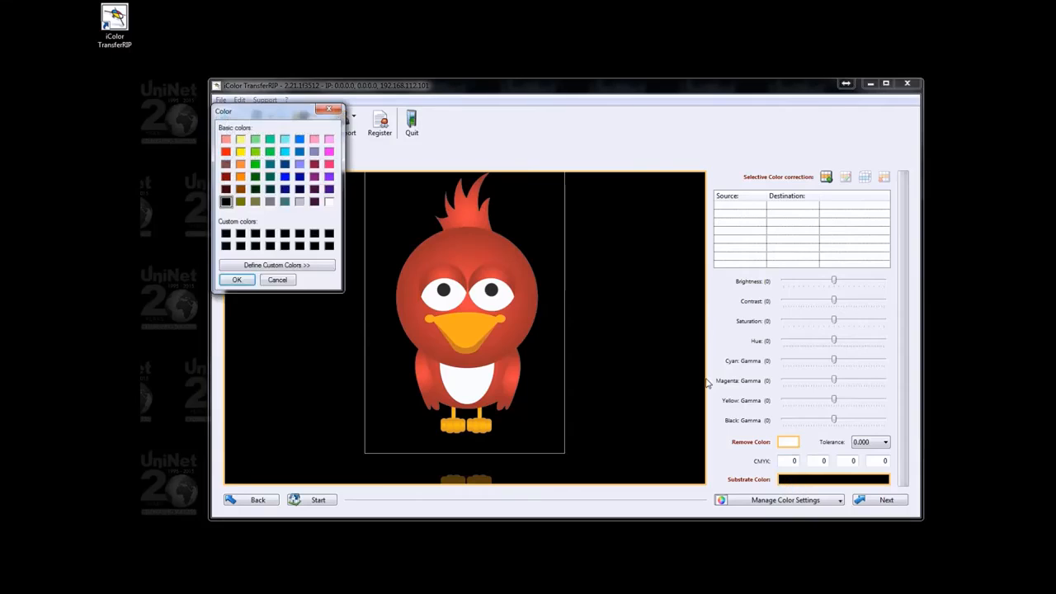
click(286, 165)
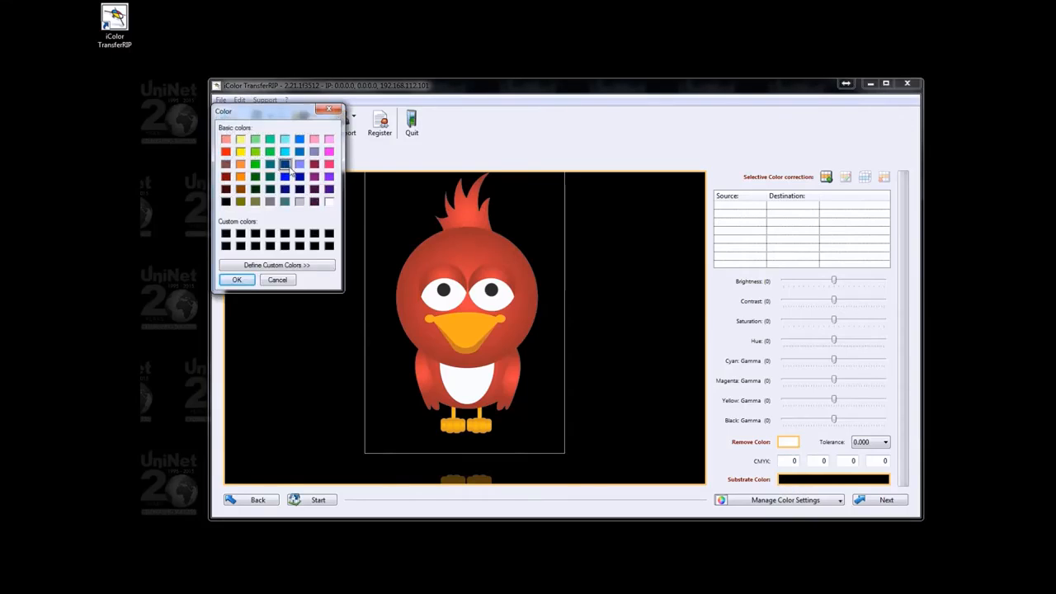
click(241, 280)
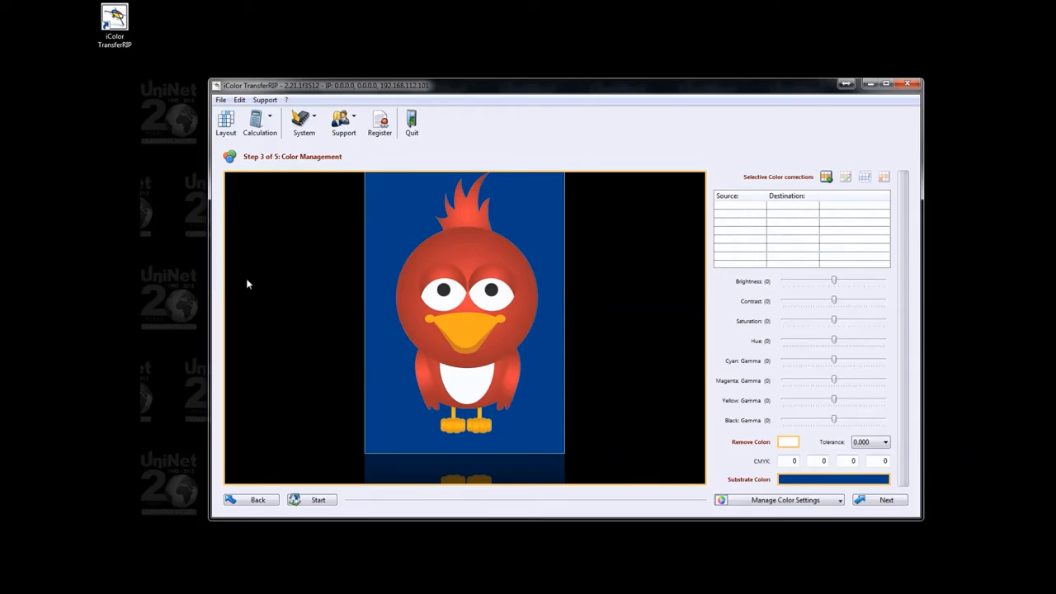
- Set the substrate color back to white
click(787, 479)
click(329, 202)
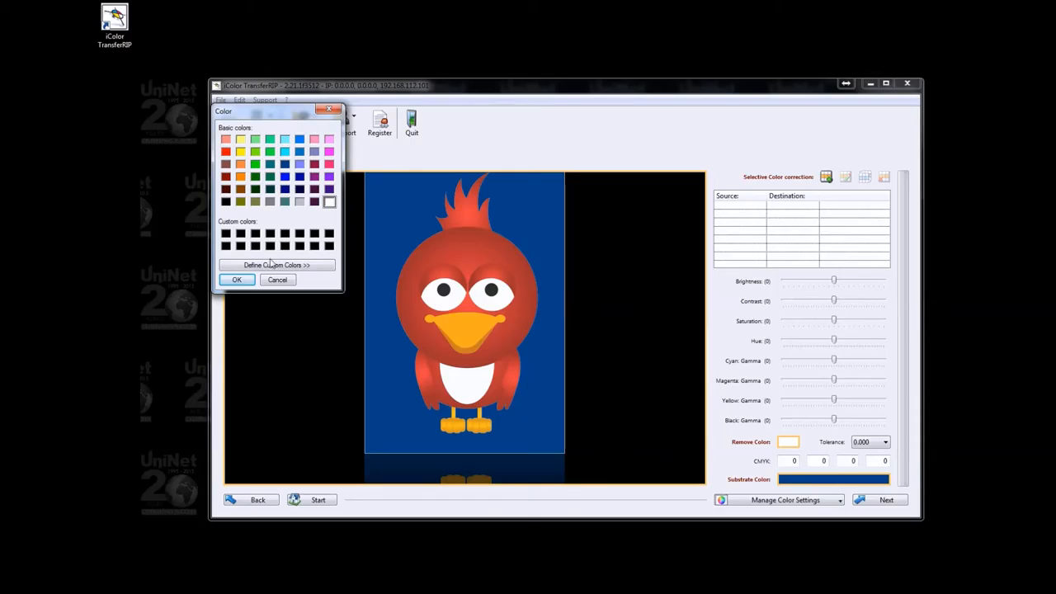
click(241, 280)
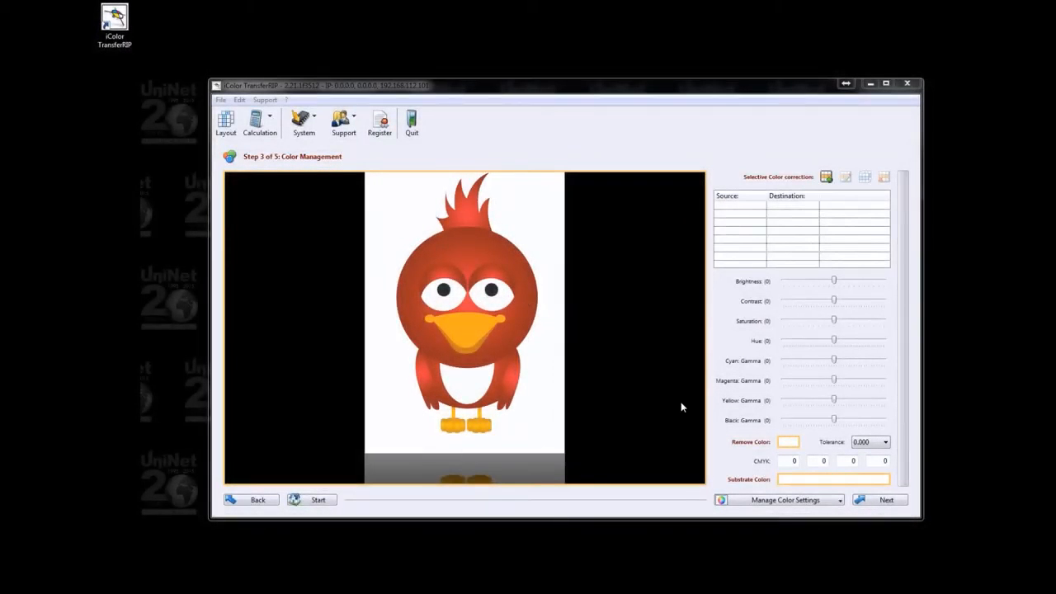
- Set the pupil's black (K 100) as the color to remove with tolerance 8.000, and proceed to the spot channel settings
click(786, 444)
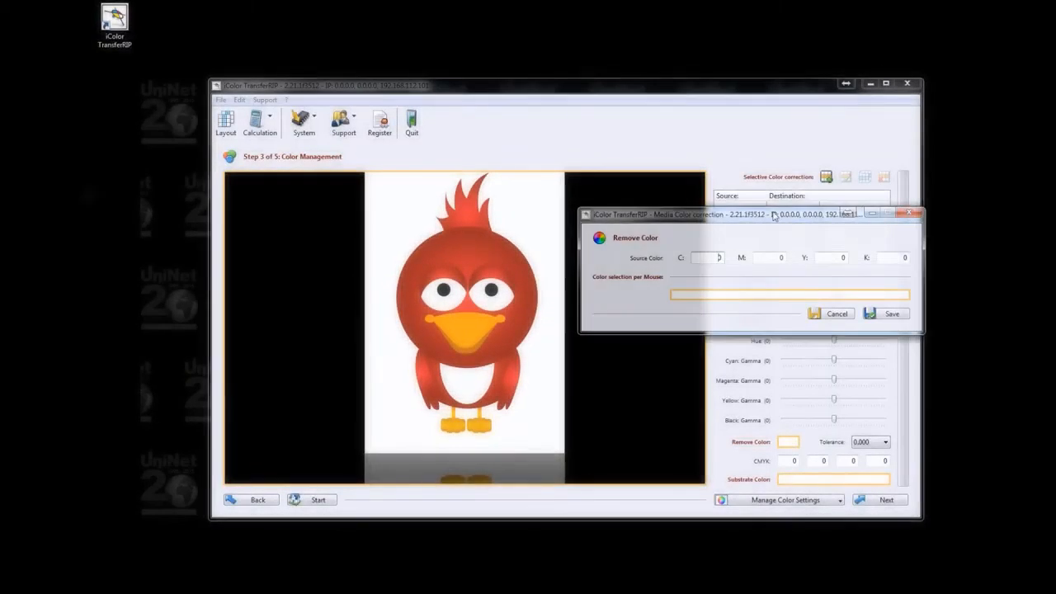
click(444, 292)
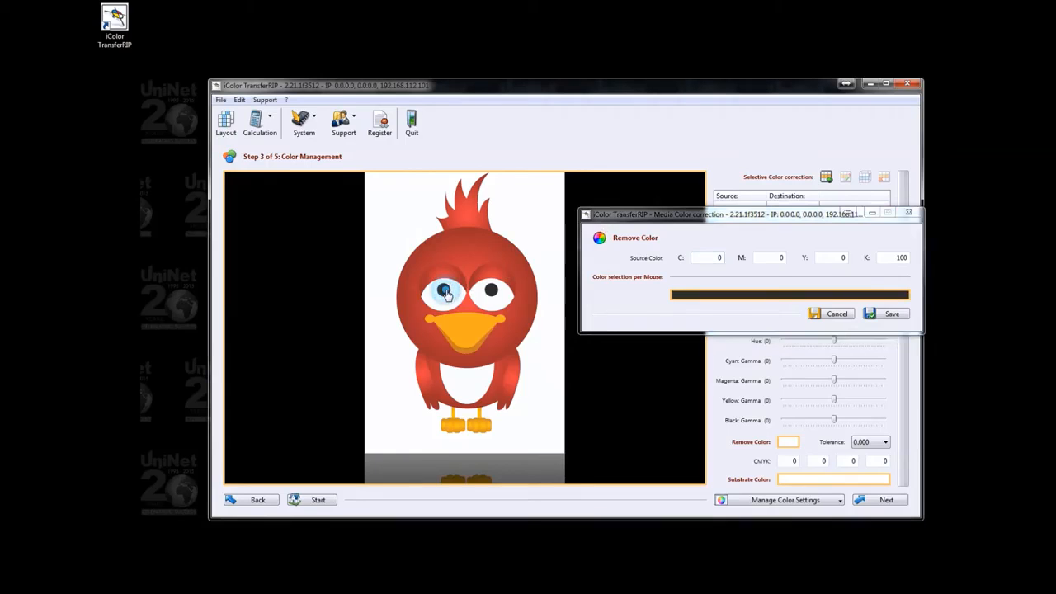
click(884, 315)
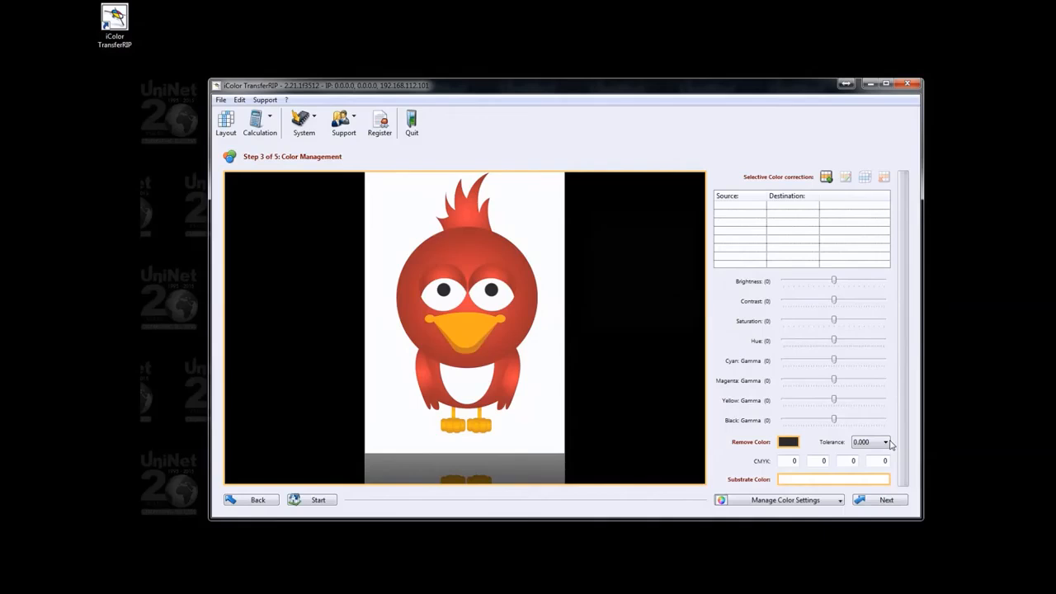
click(886, 443)
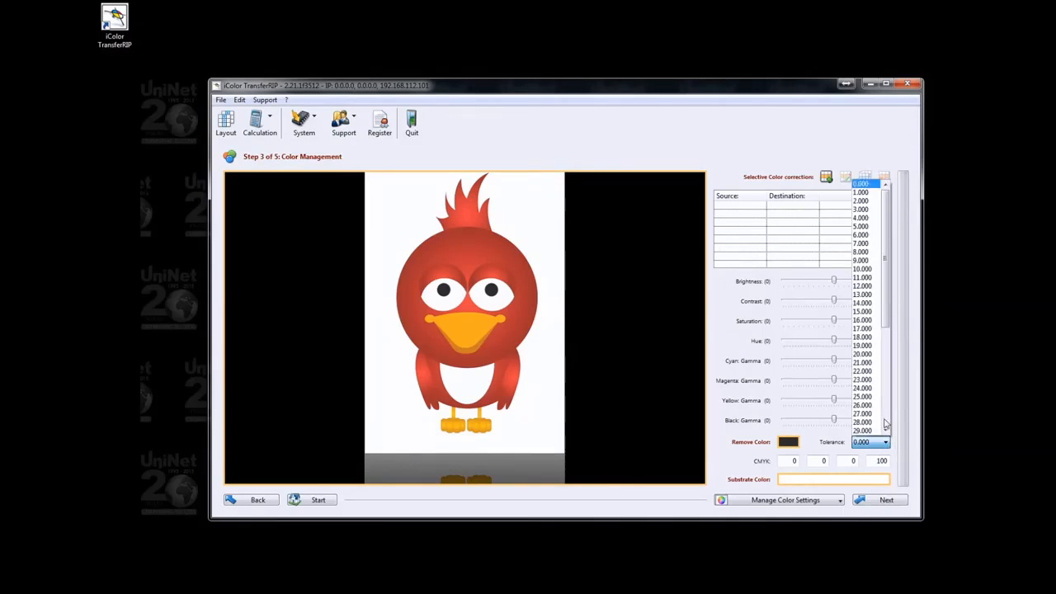
click(861, 254)
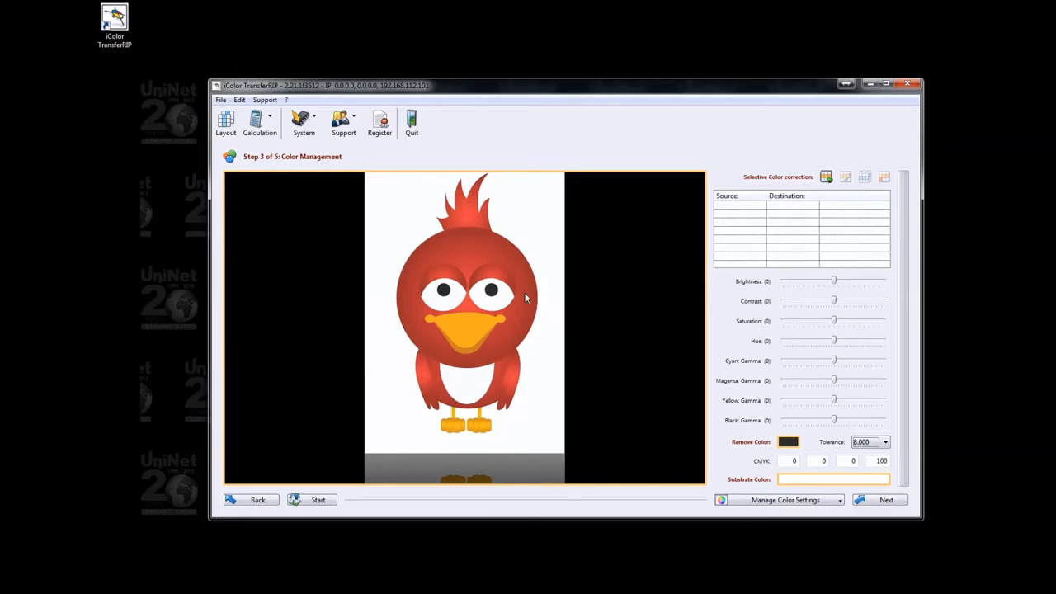
click(497, 287)
click(881, 500)
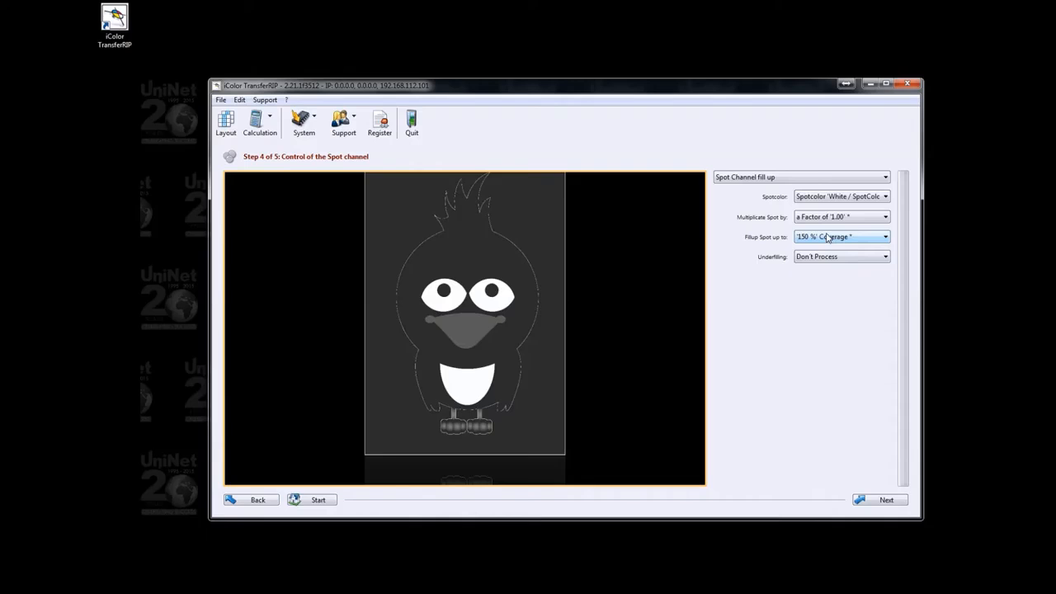
- Preview the white spot channel filled up to '300 %' coverage, and return it to '150 %' coverage
click(875, 238)
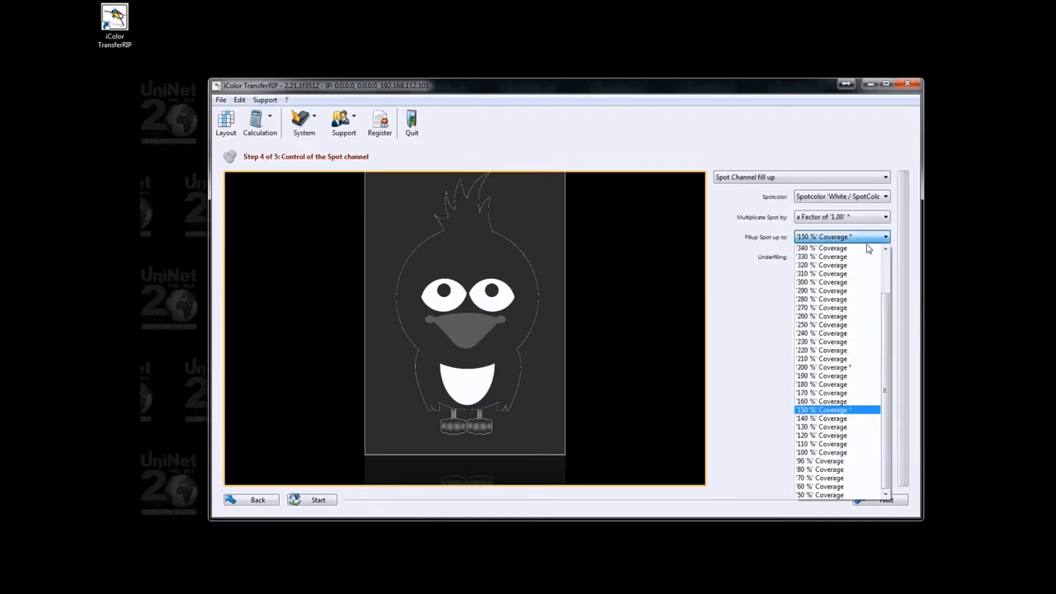
click(852, 283)
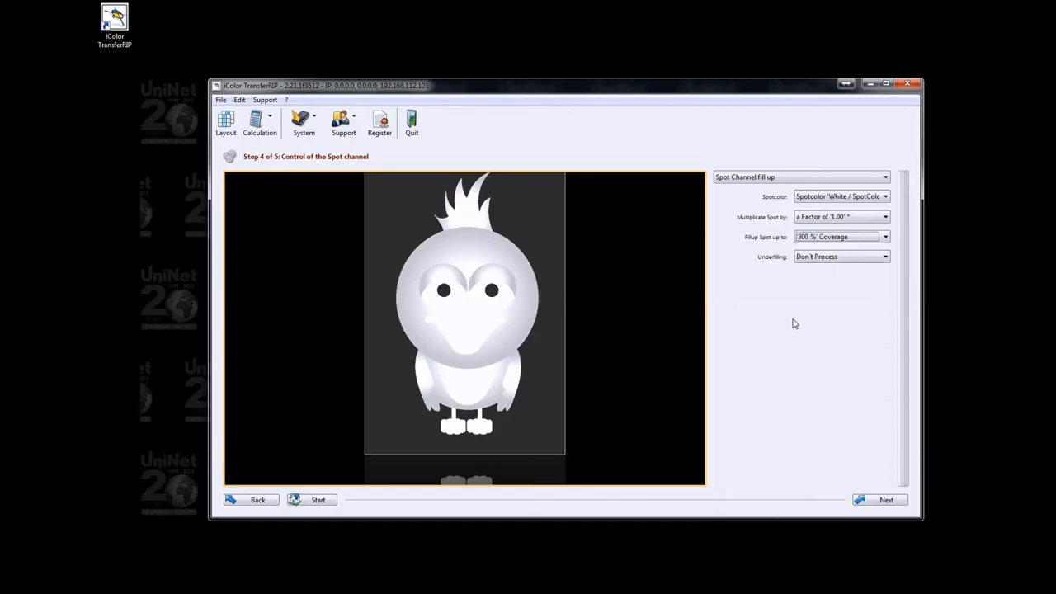
click(841, 239)
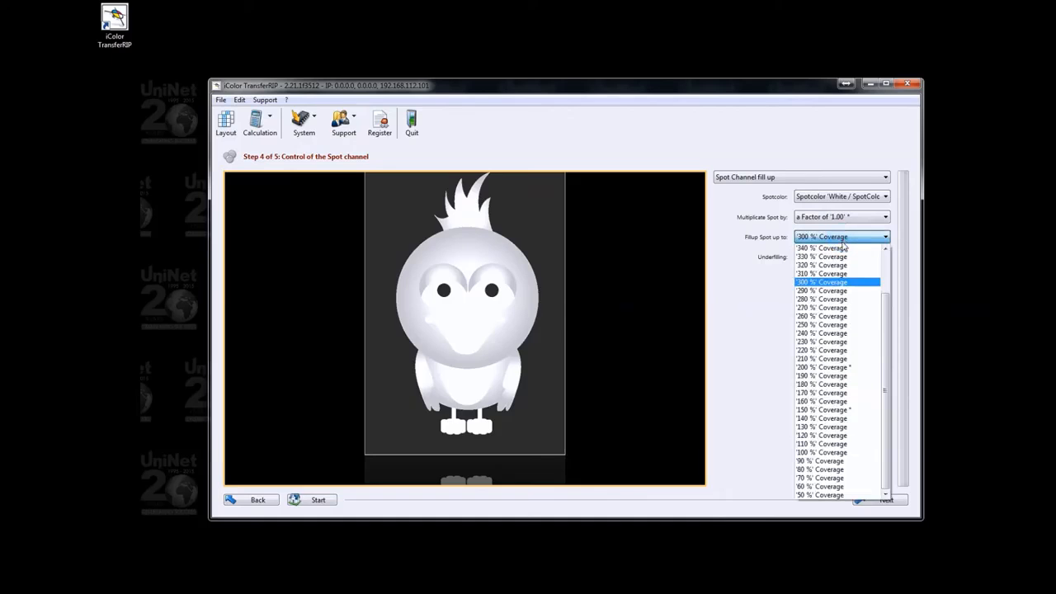
click(841, 409)
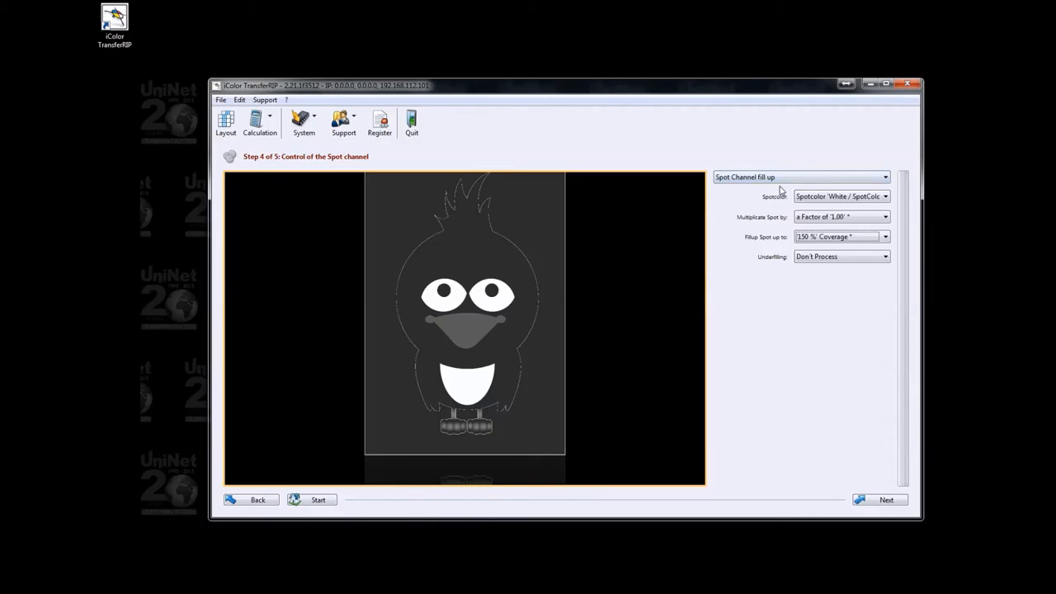
click(884, 200)
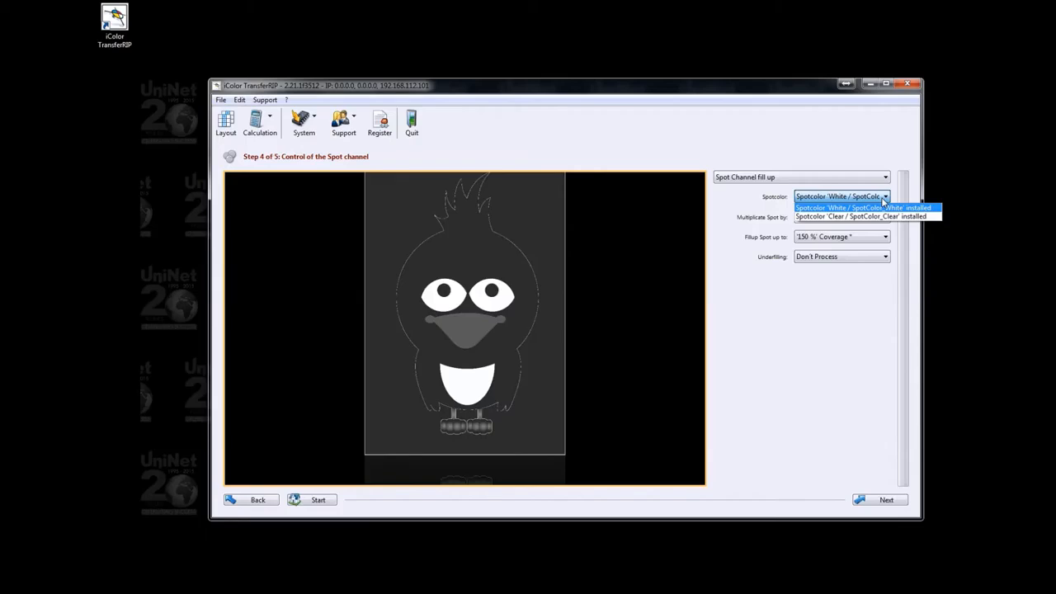
click(884, 201)
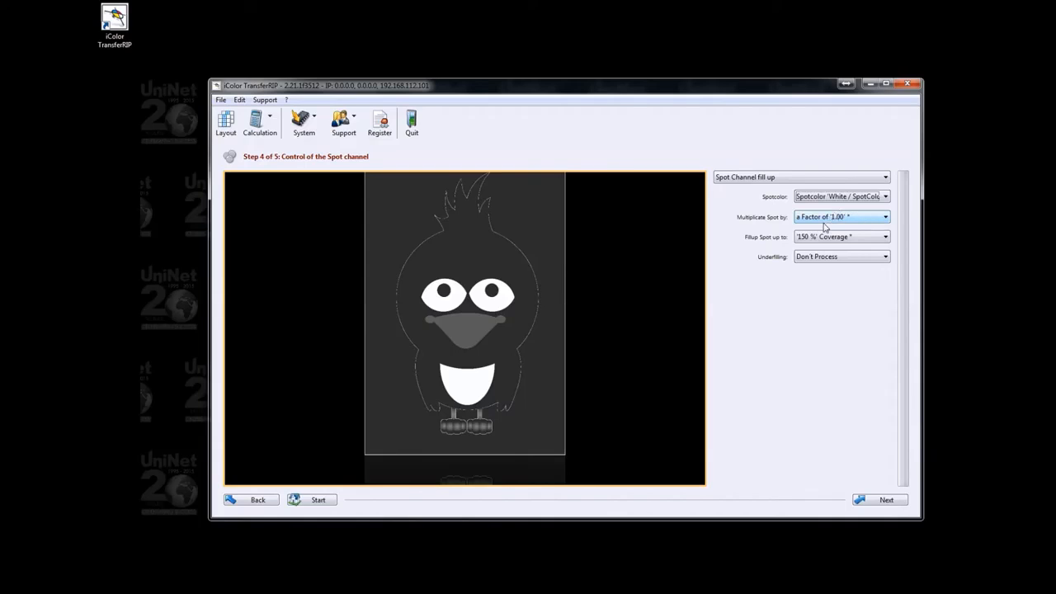
- Compare the white spot fill-up at '50 %' and '400 %' coverage, and return it to '150 %'
click(864, 242)
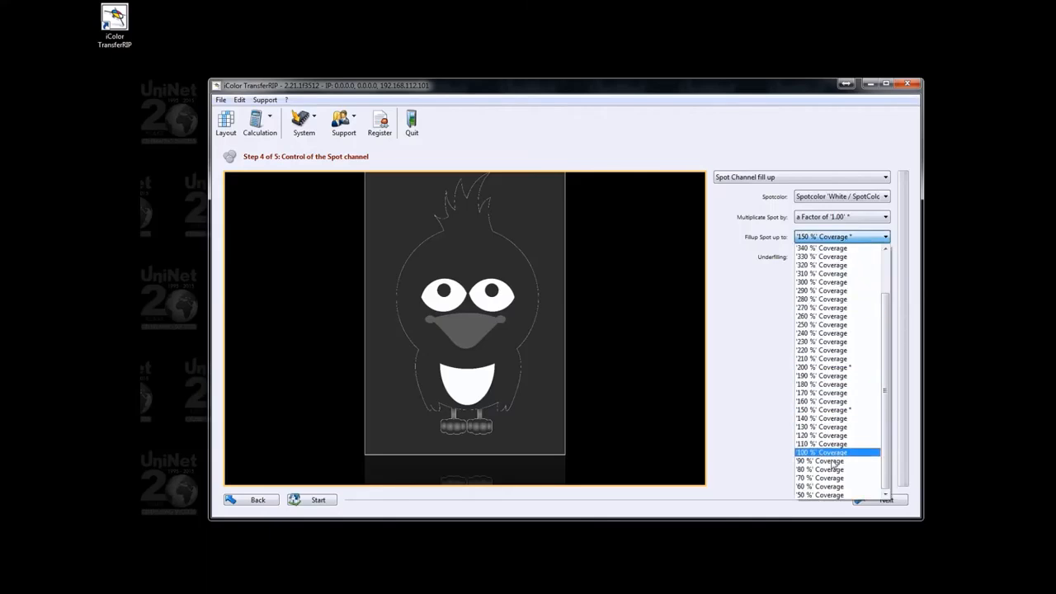
click(830, 496)
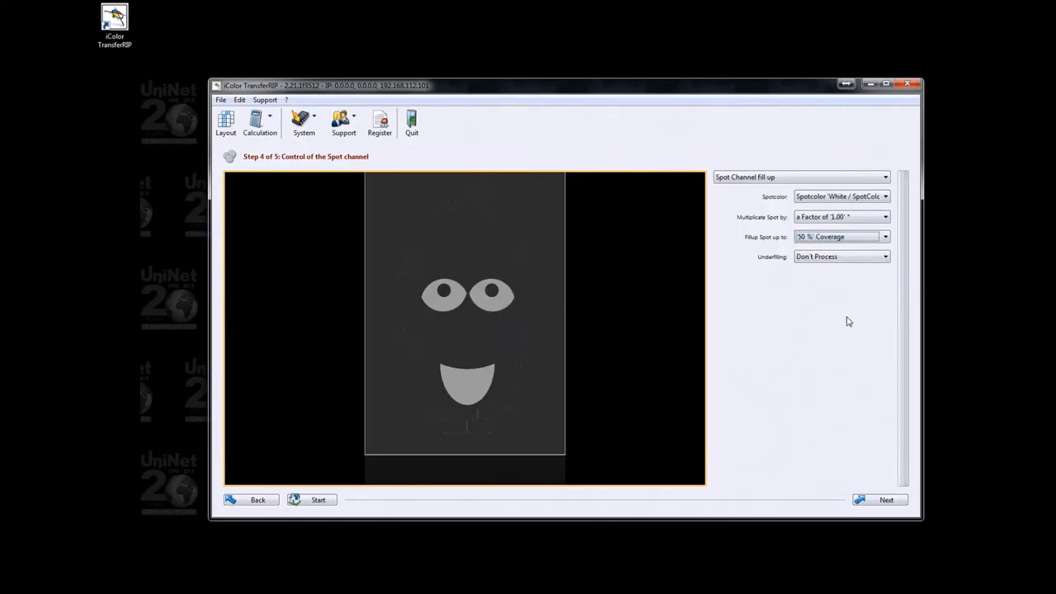
click(884, 237)
scroll(883, 297, up, 2)
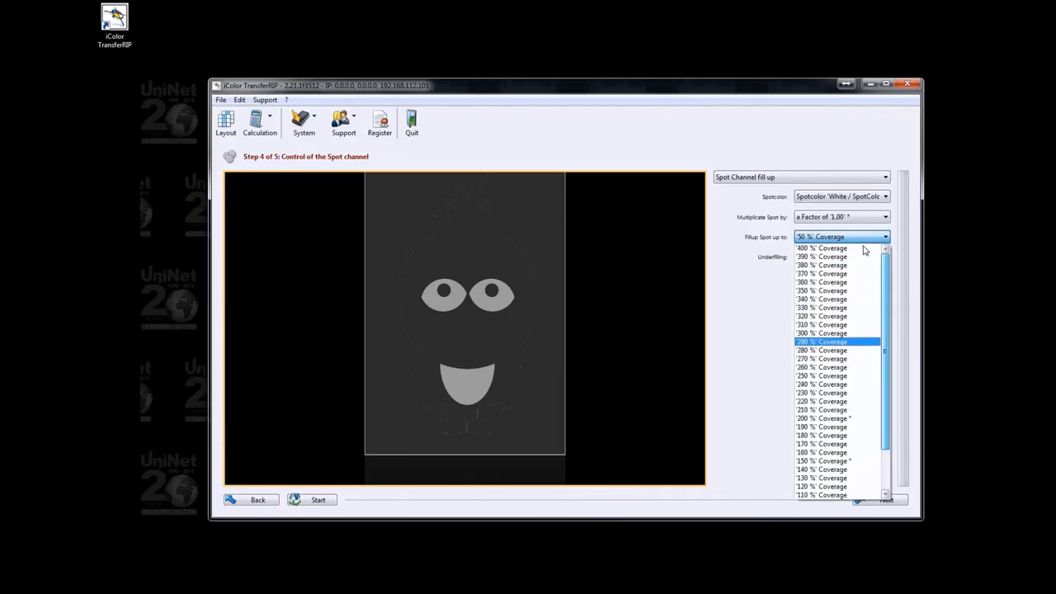
click(850, 248)
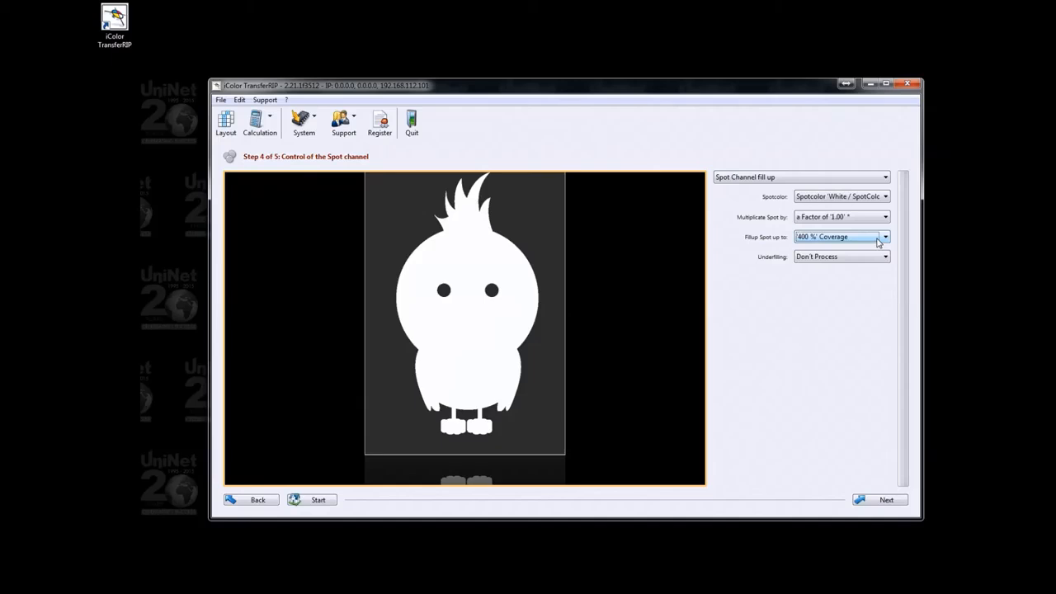
click(879, 240)
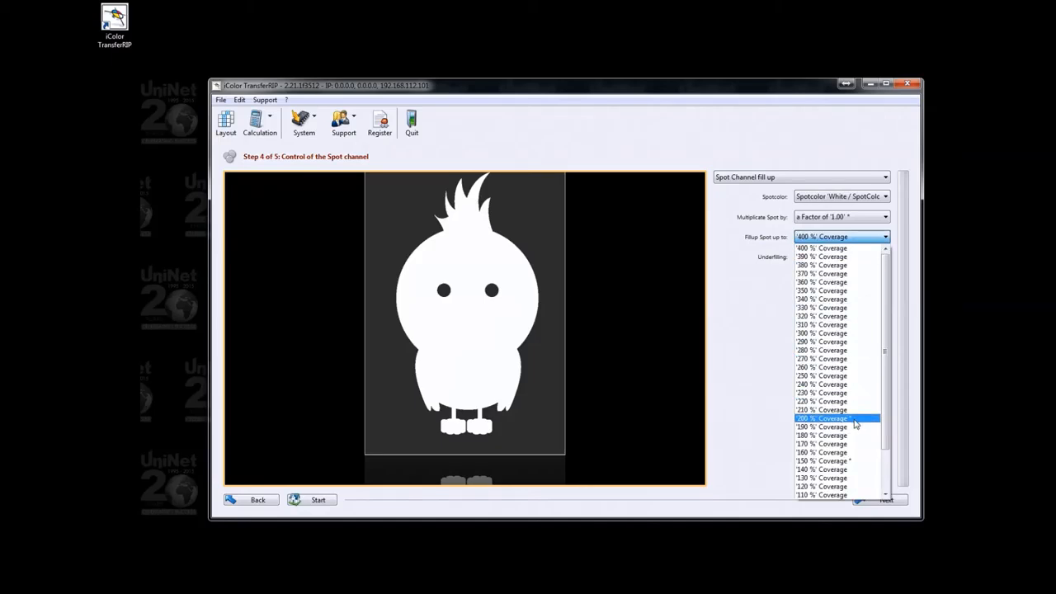
click(848, 459)
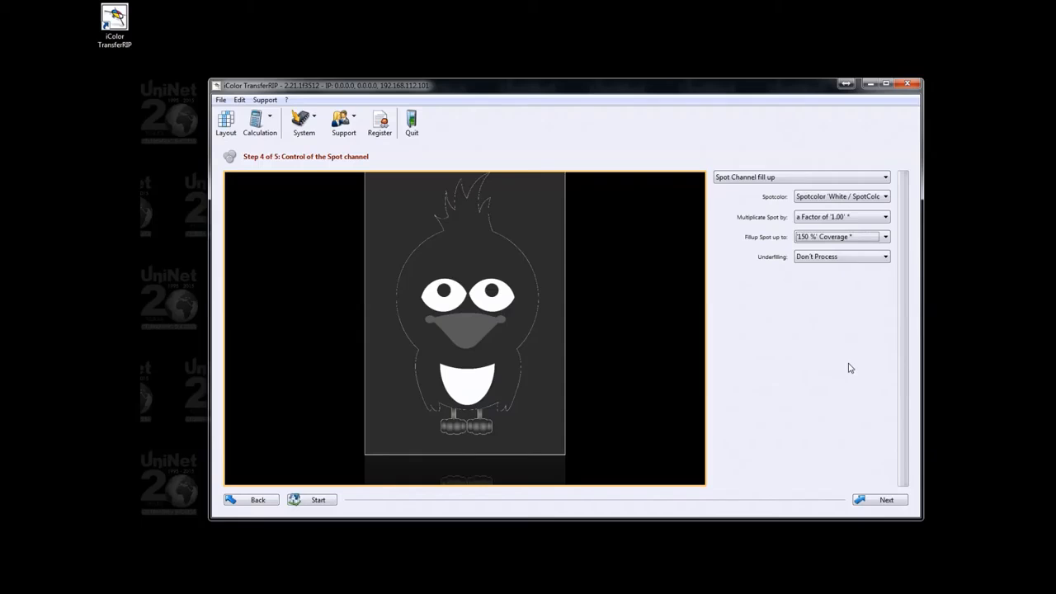
- Set the white spot channel's underfilling to 3 device pixel and proceed to the print and screen settings
click(866, 260)
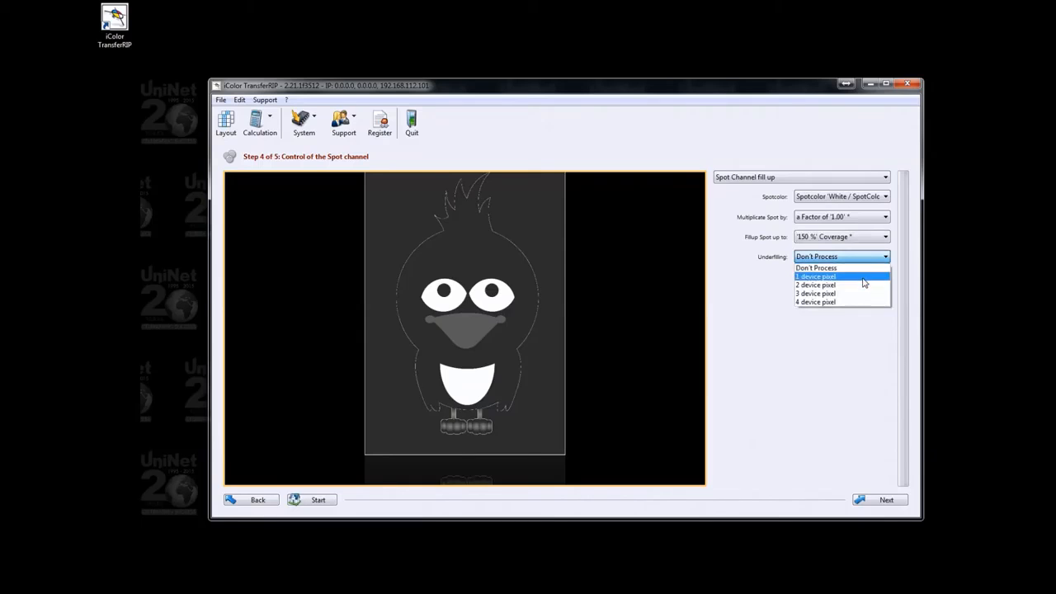
click(862, 293)
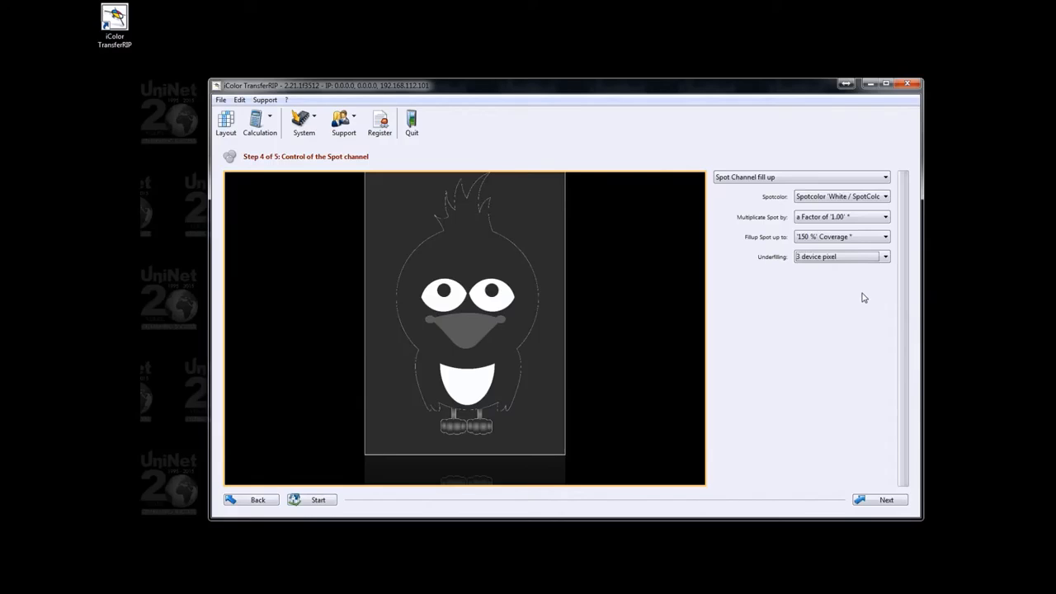
click(886, 499)
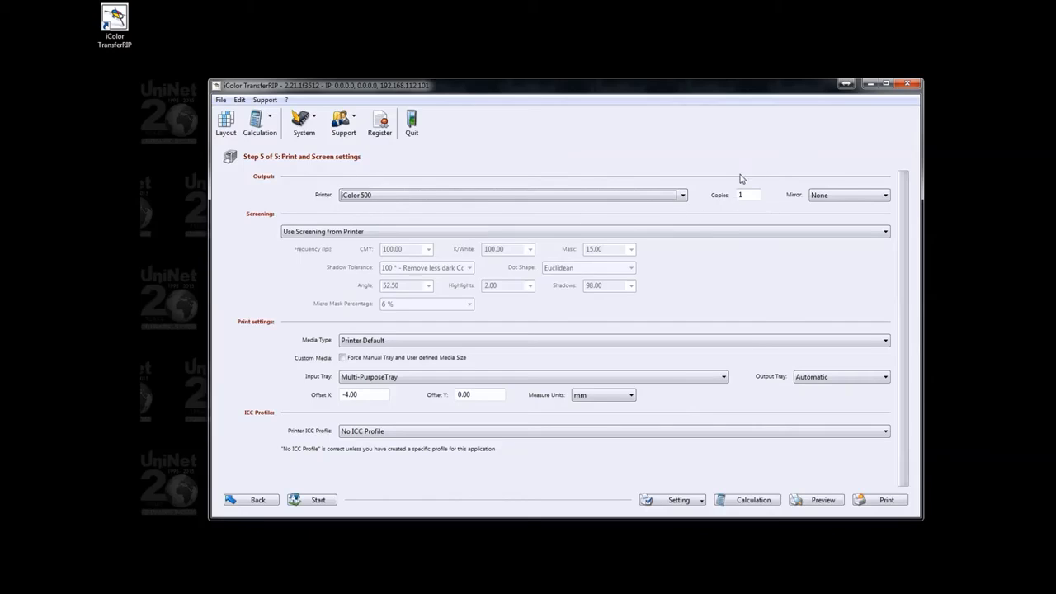
- Set the output mirroring to Mirror 'Horizontal' and the screening method to Use Micro Mask
click(886, 196)
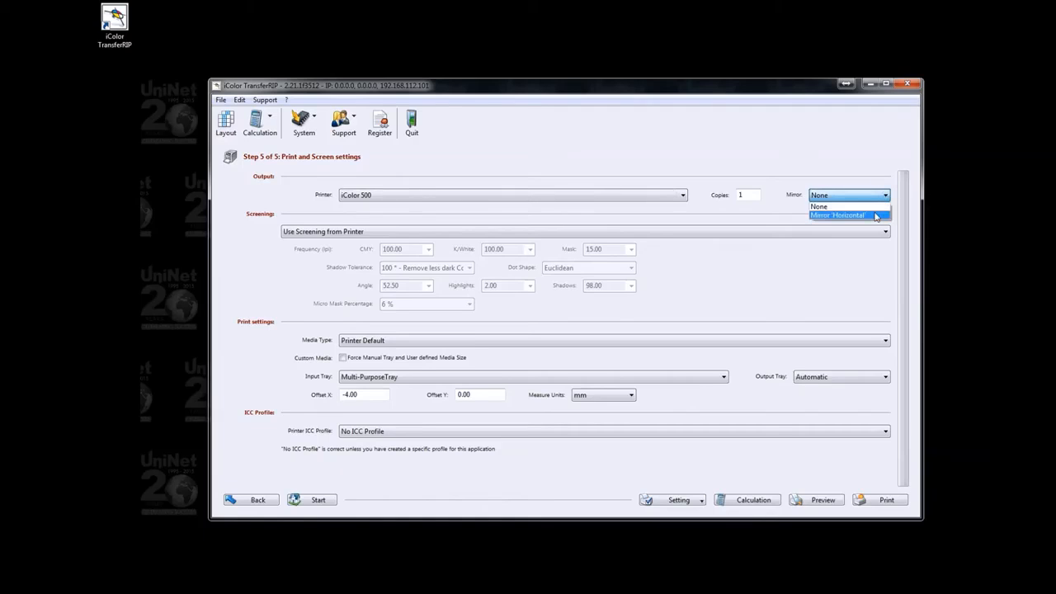
click(876, 215)
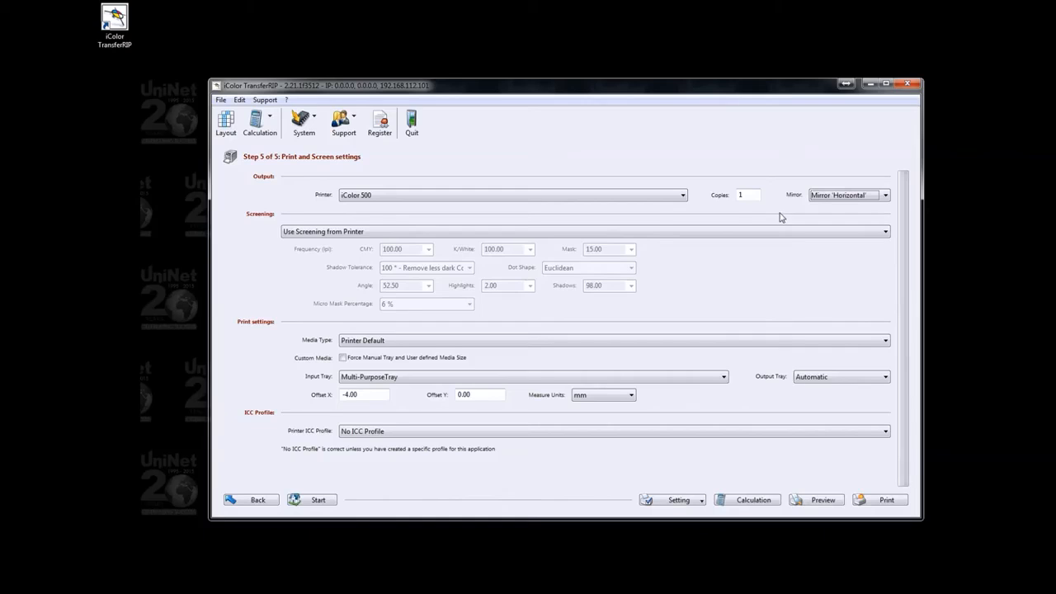
click(406, 234)
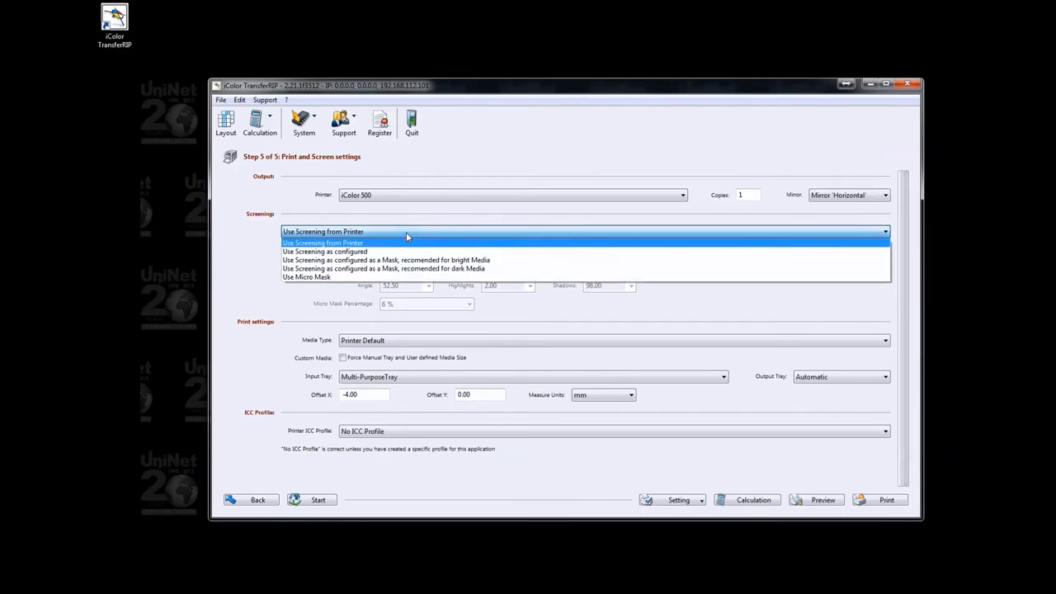
click(402, 278)
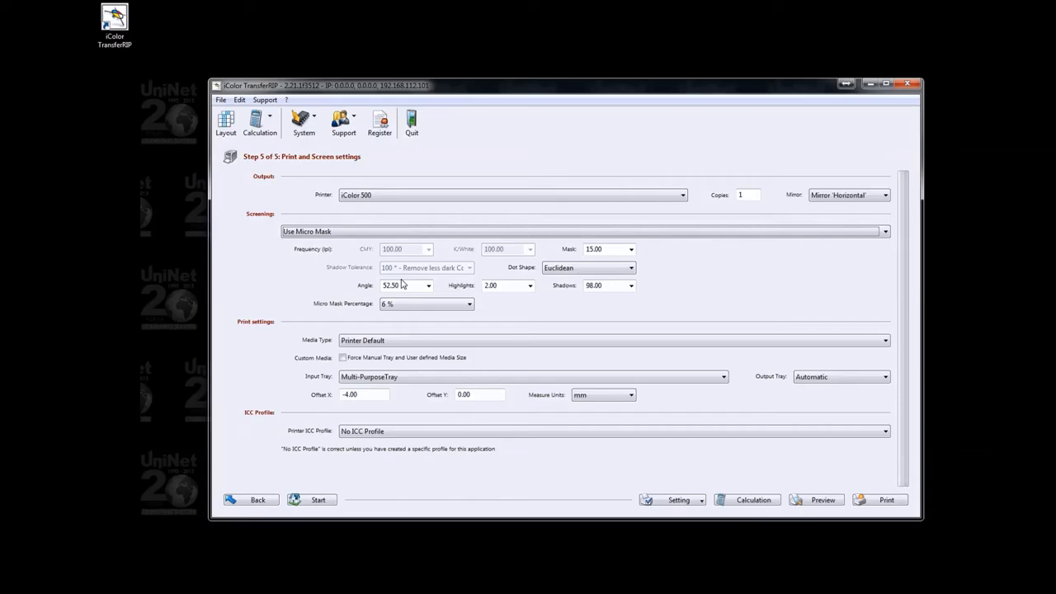
click(632, 249)
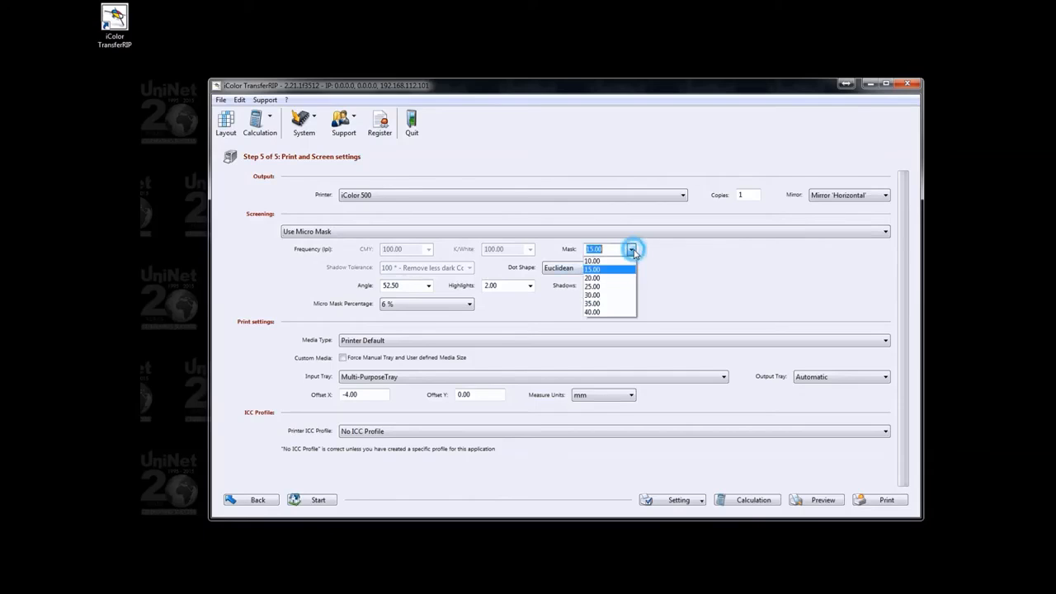
click(632, 249)
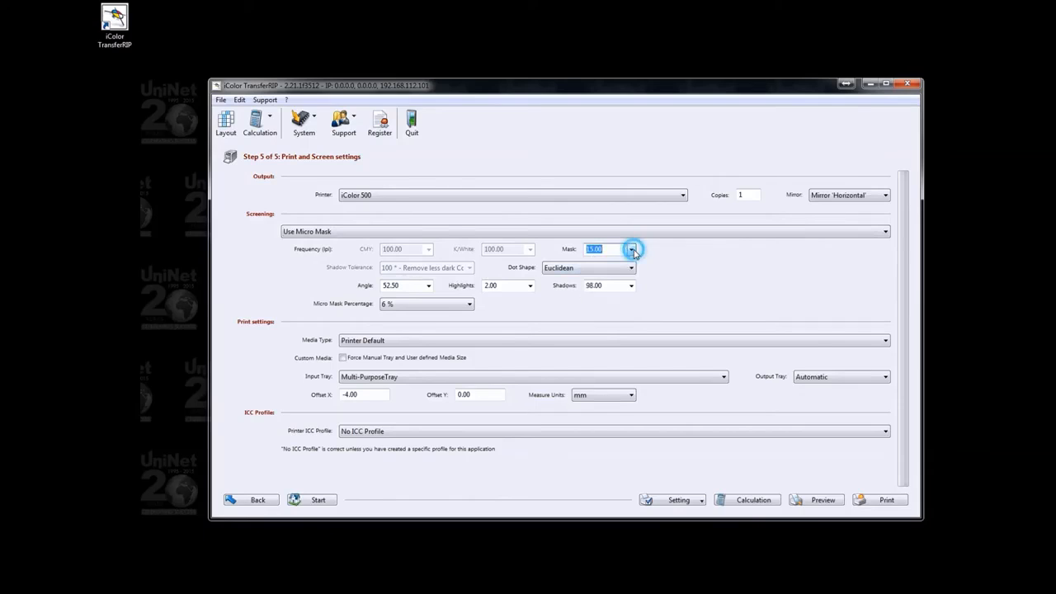
click(468, 305)
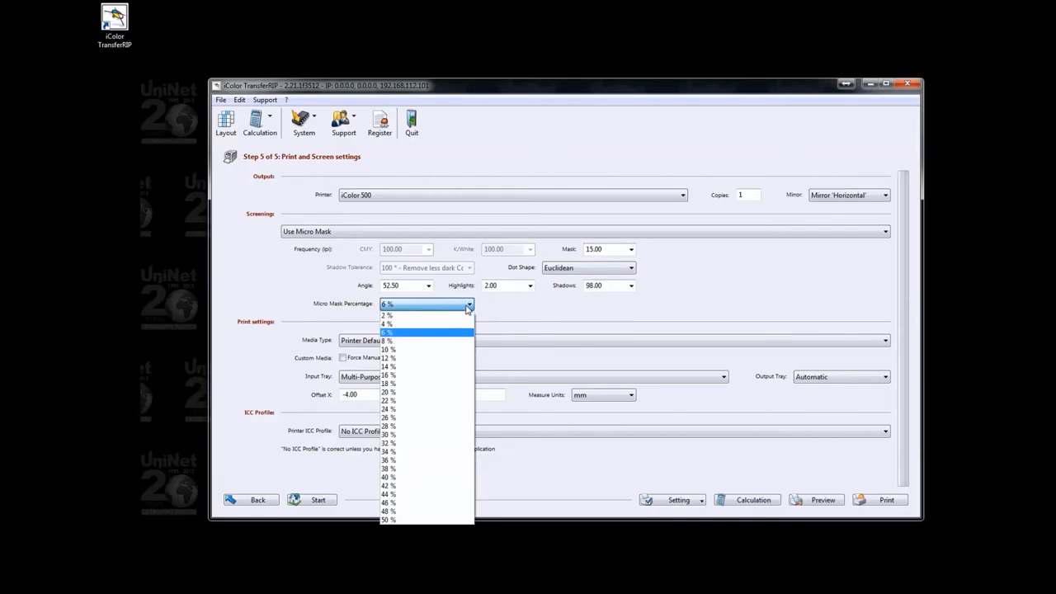
click(468, 307)
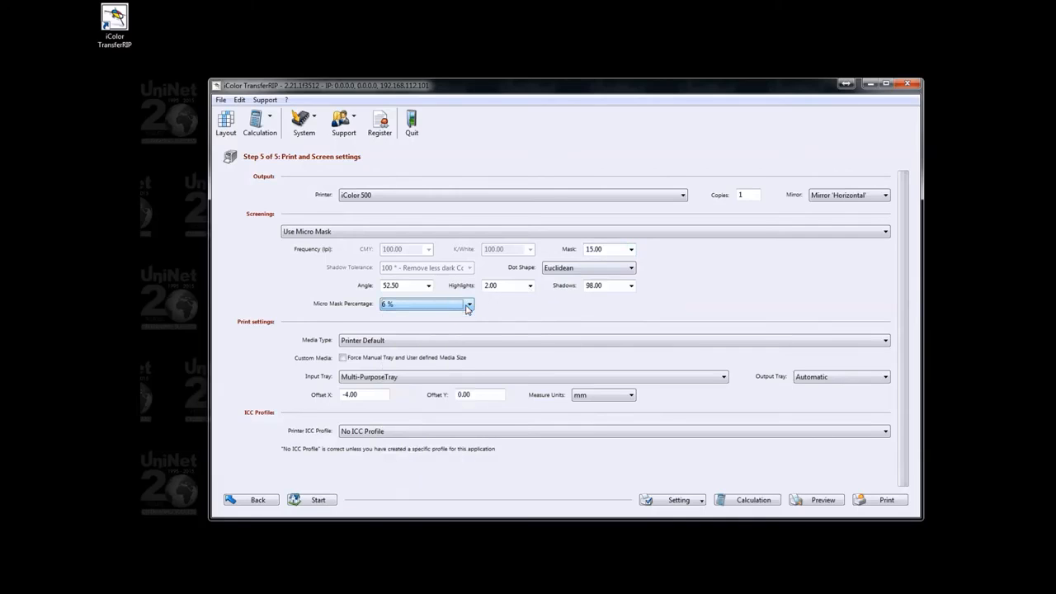
- Inspect the micro mask dots around the bird's eye in the high-resolution preview at 40 % scale, and close the preview
click(811, 500)
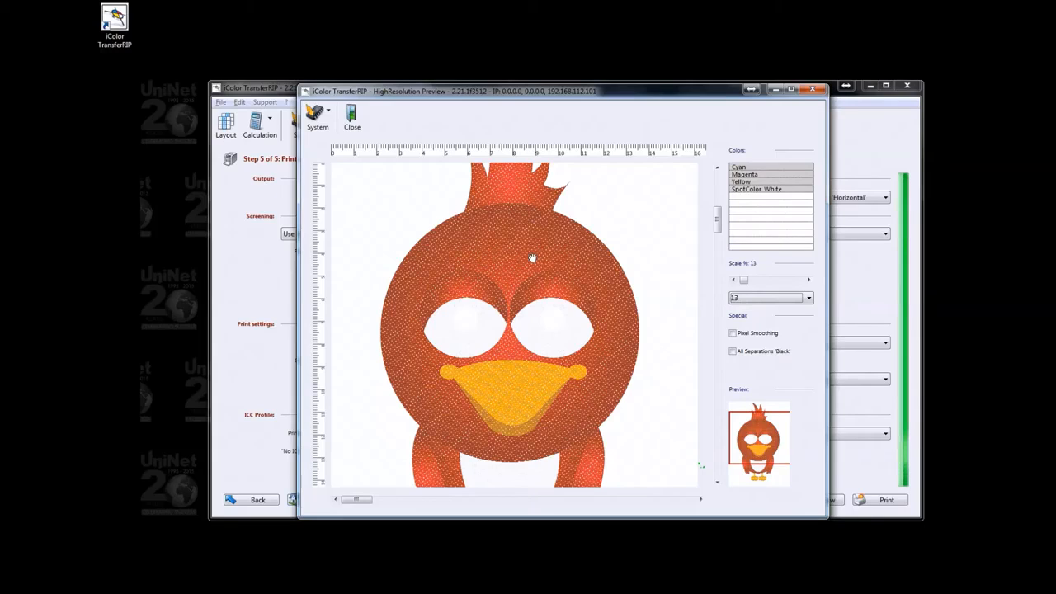
click(808, 300)
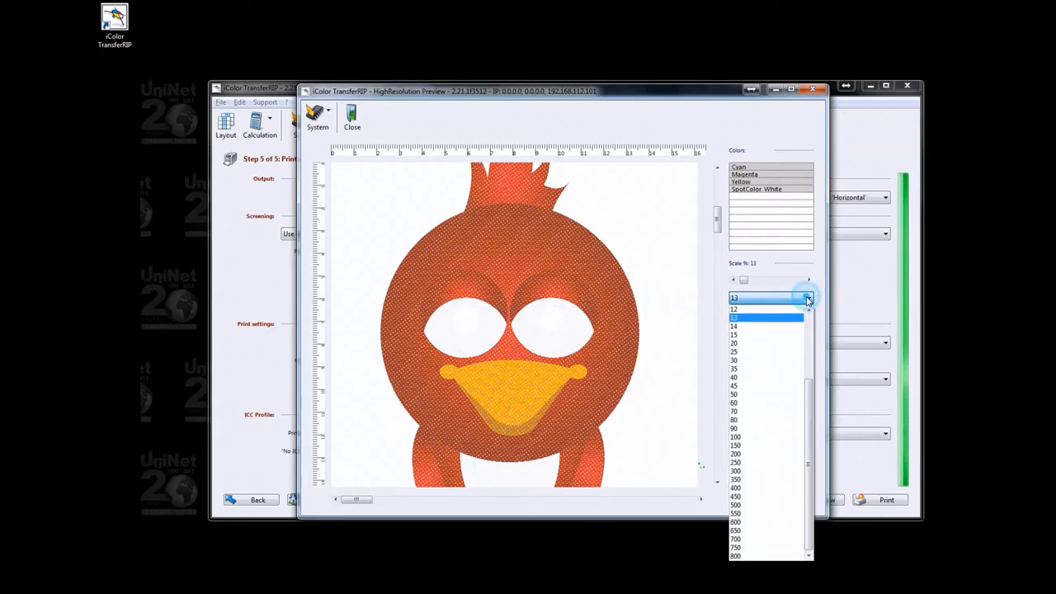
click(781, 377)
click(767, 434)
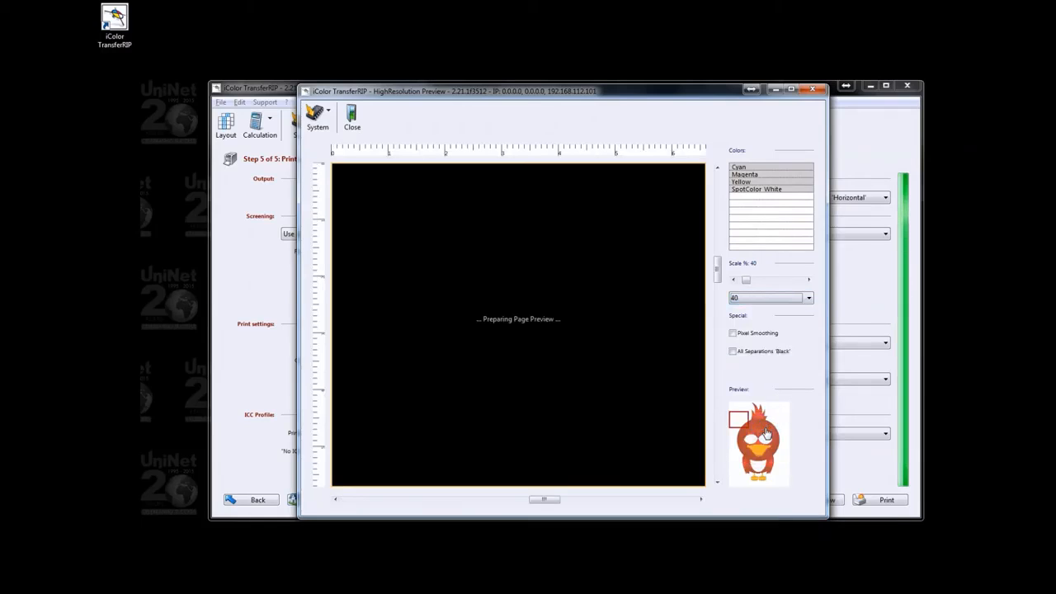
click(761, 434)
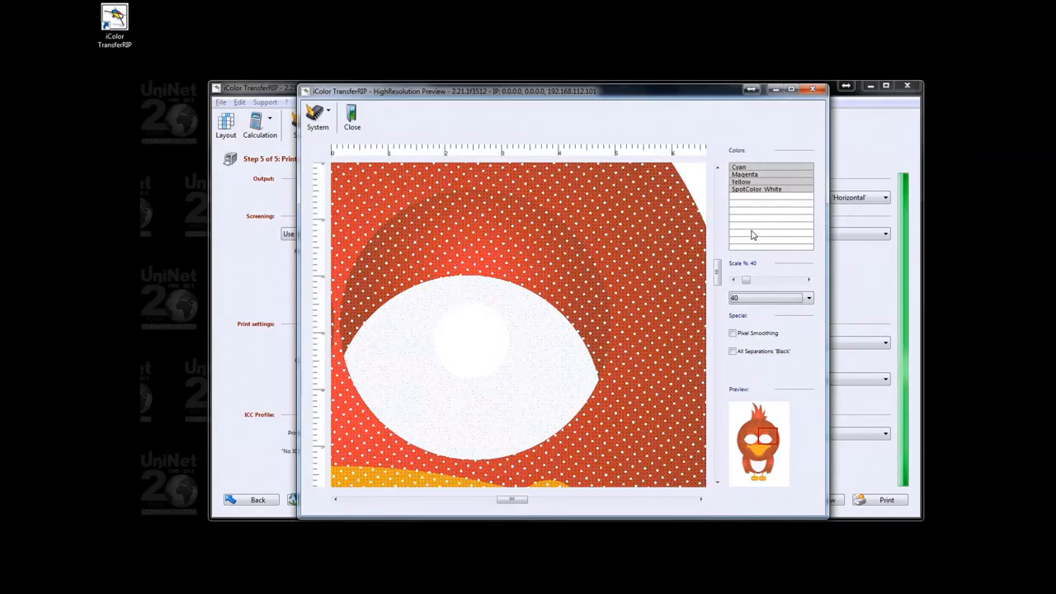
click(812, 91)
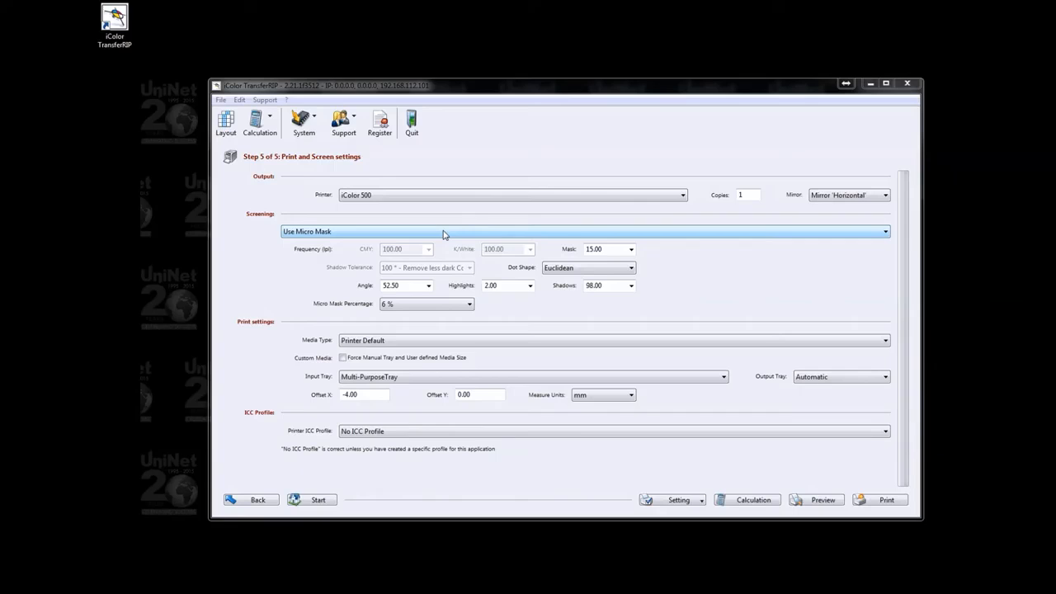
- Try 'Use Screening as configured as a Mask, recomended for dark Media', and return the screening method to Use Screening from Printer
click(443, 233)
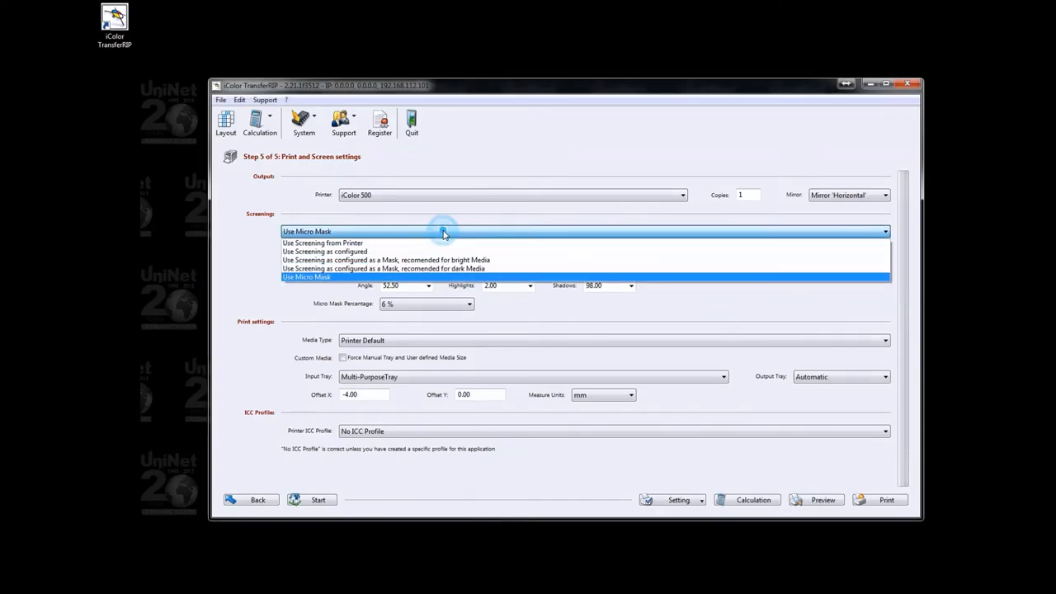
click(429, 241)
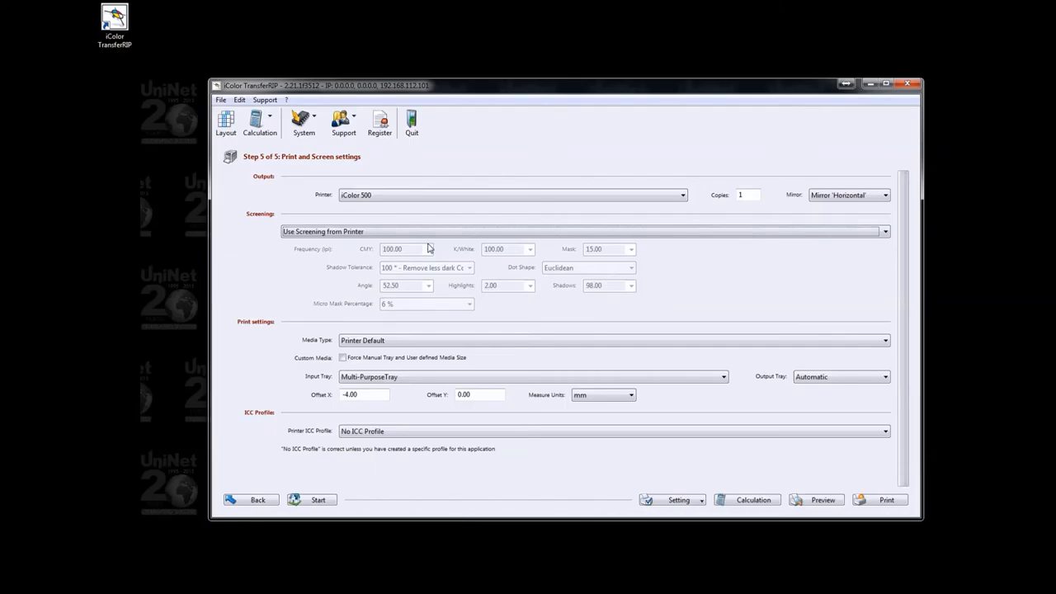
click(428, 232)
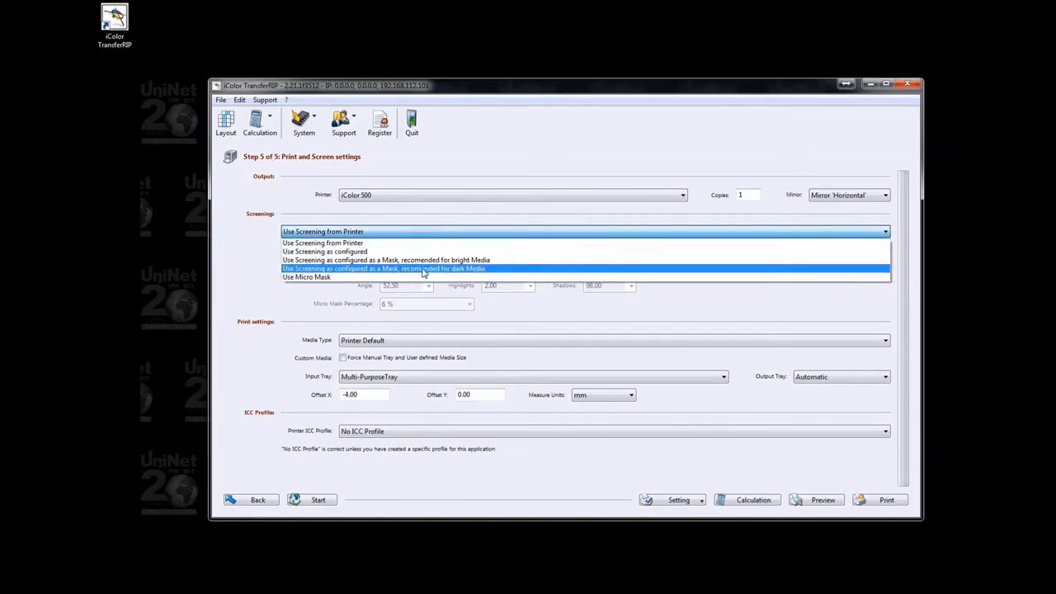
click(423, 269)
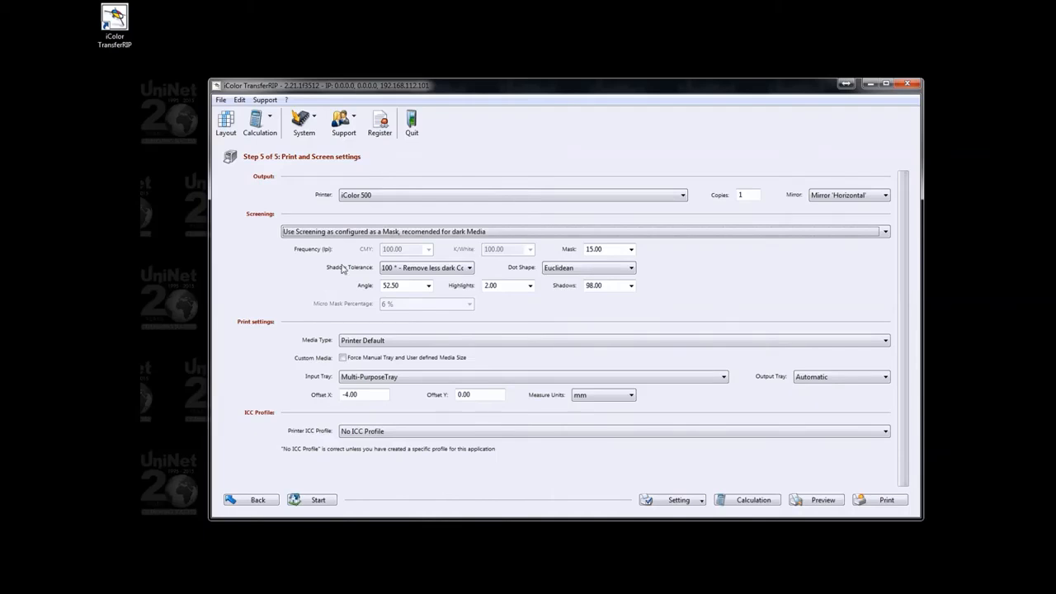
click(366, 232)
click(365, 244)
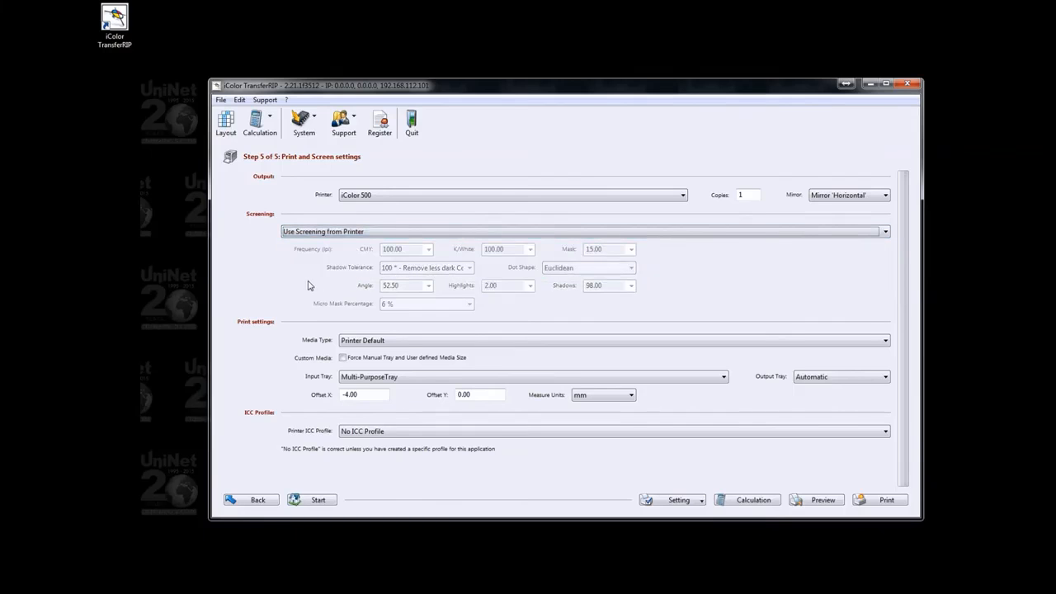
- Set the media type to Transparency, force the manual tray with user-defined media size, and print the job
click(402, 339)
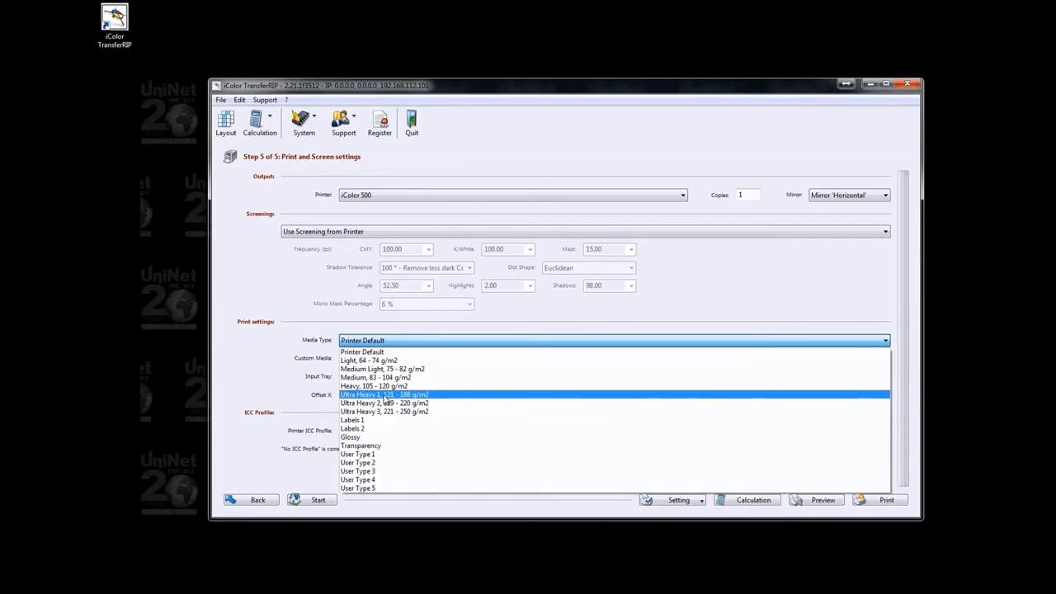
click(379, 445)
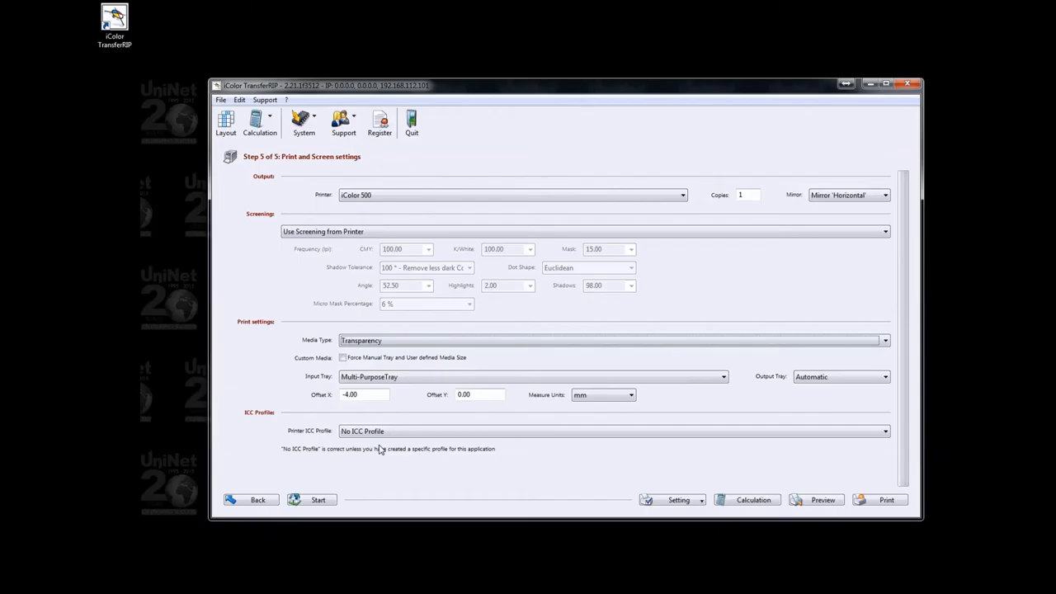
click(344, 358)
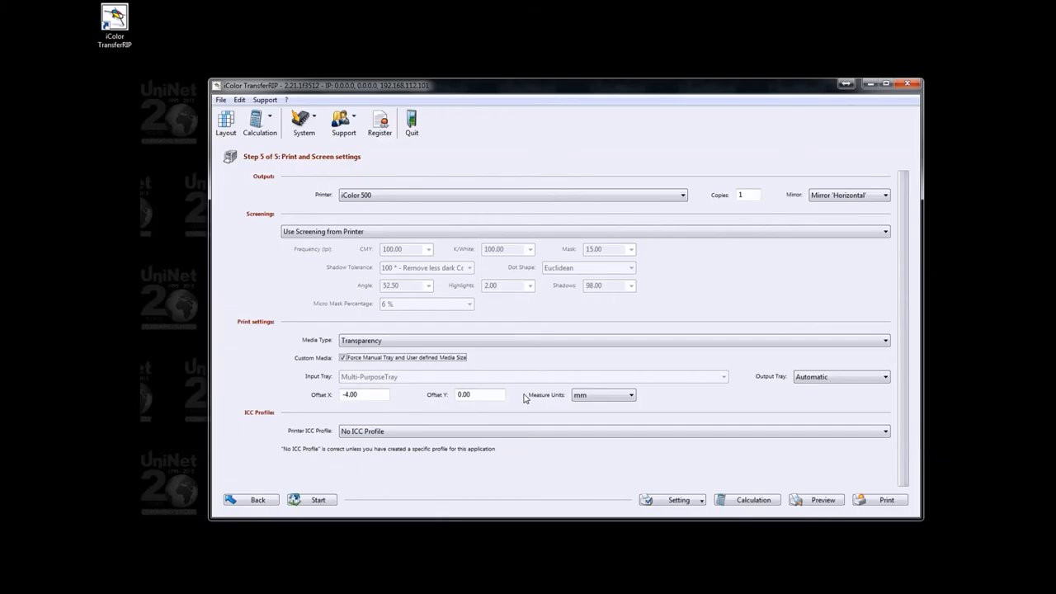
click(886, 500)
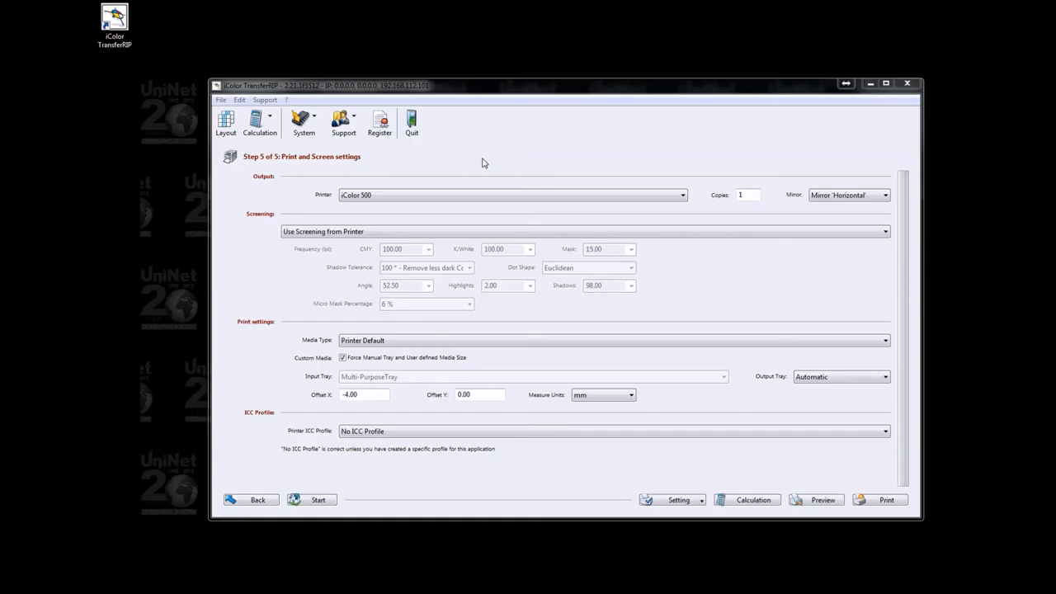
- Check the measure unit options in the global settings, keep inch, and save the settings
click(303, 122)
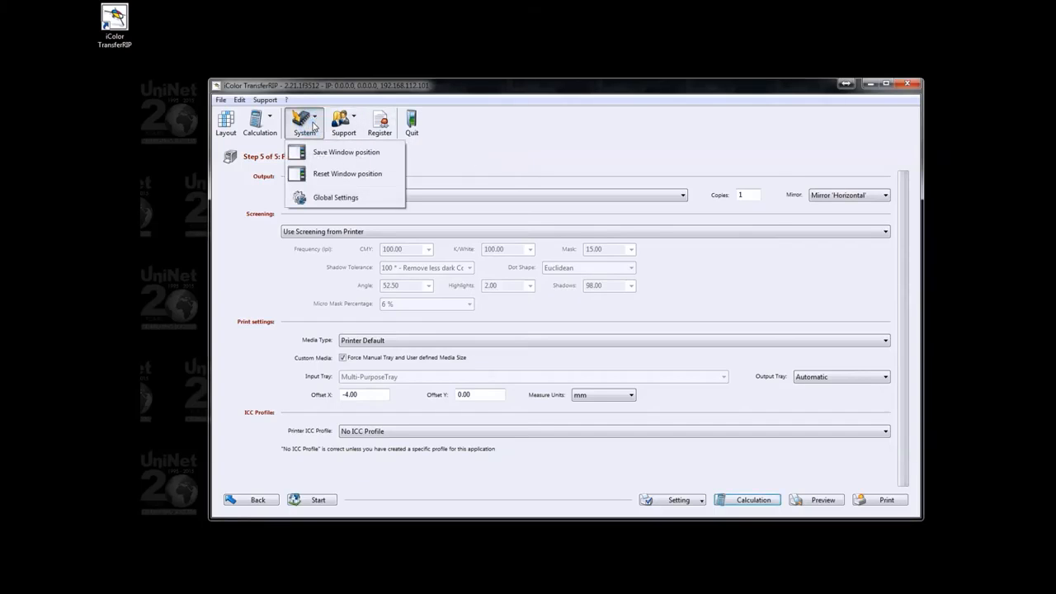
click(318, 198)
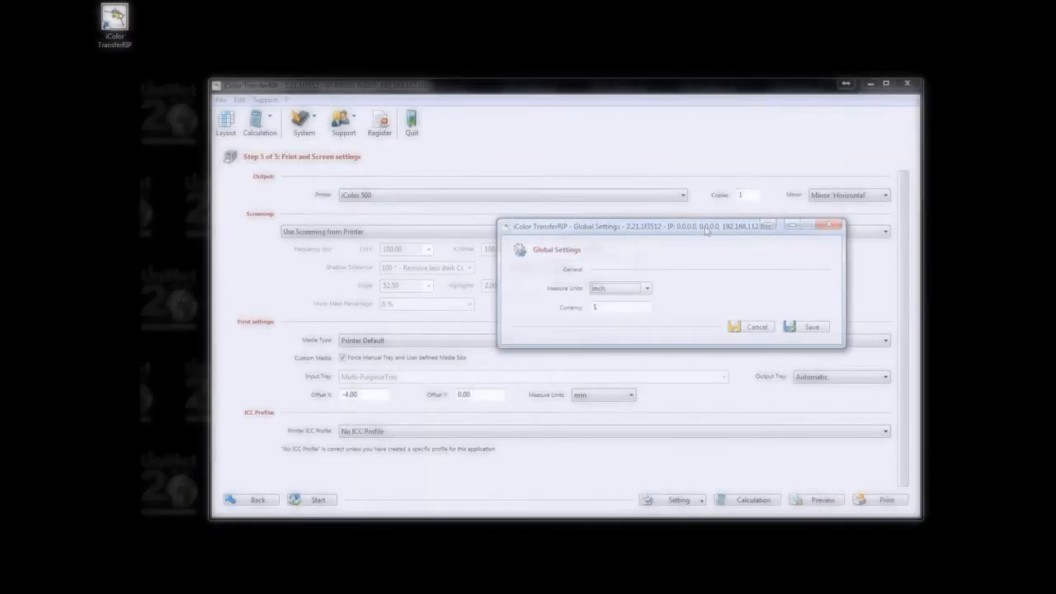
click(648, 289)
click(648, 287)
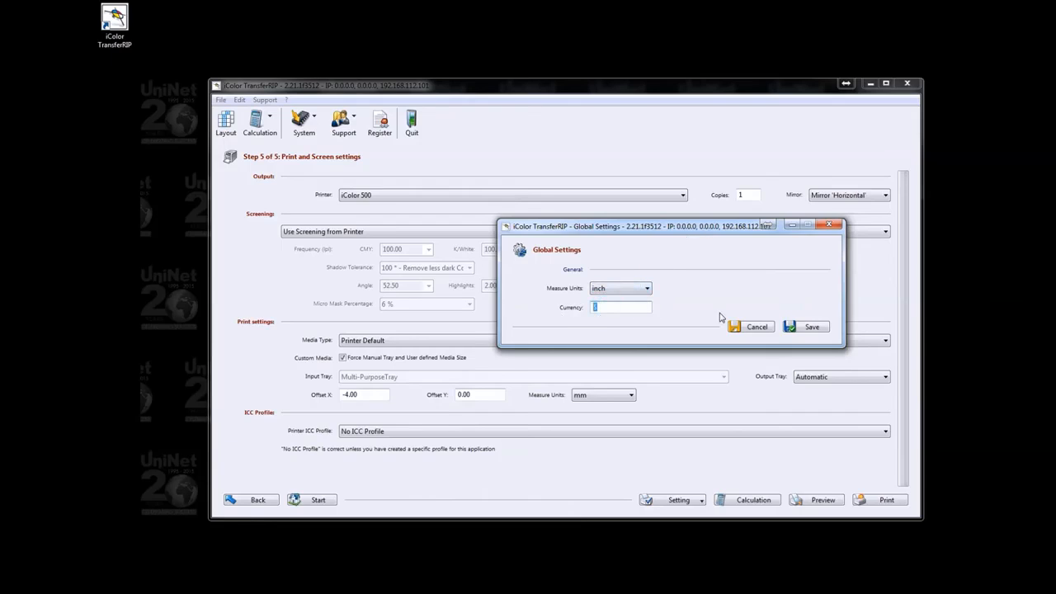
click(801, 328)
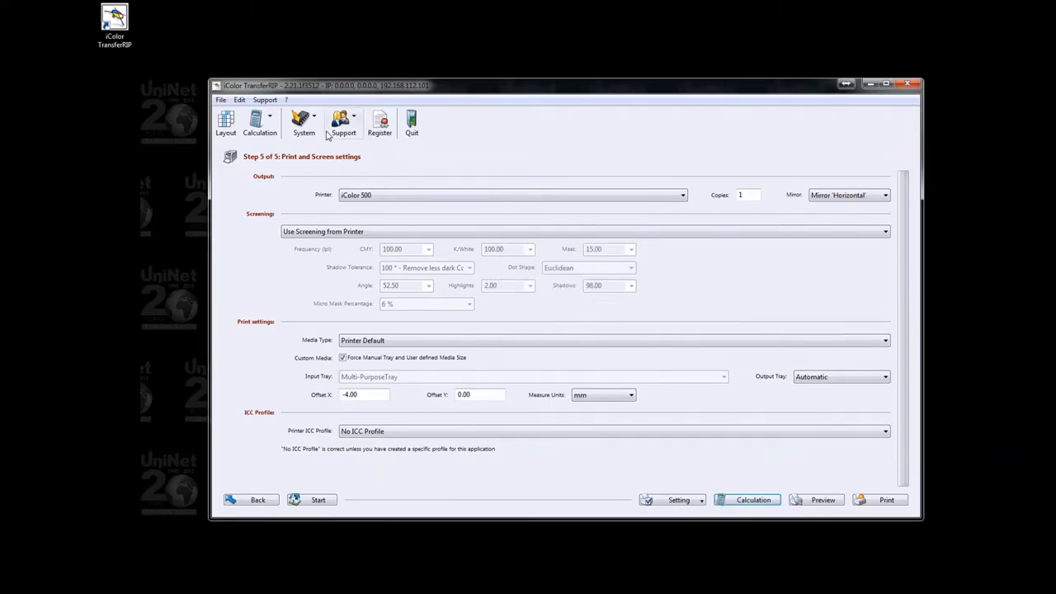
- Import the cost calculation profile iColor_600_Profile.TFRPCCS into the calculation settings, and close the cost calculation window
click(266, 124)
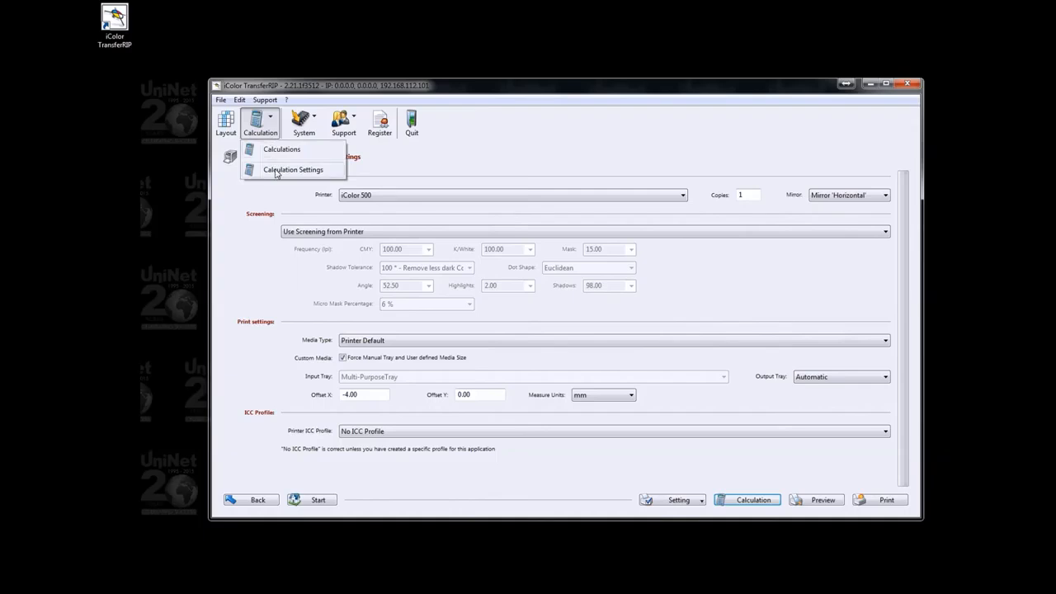
click(284, 169)
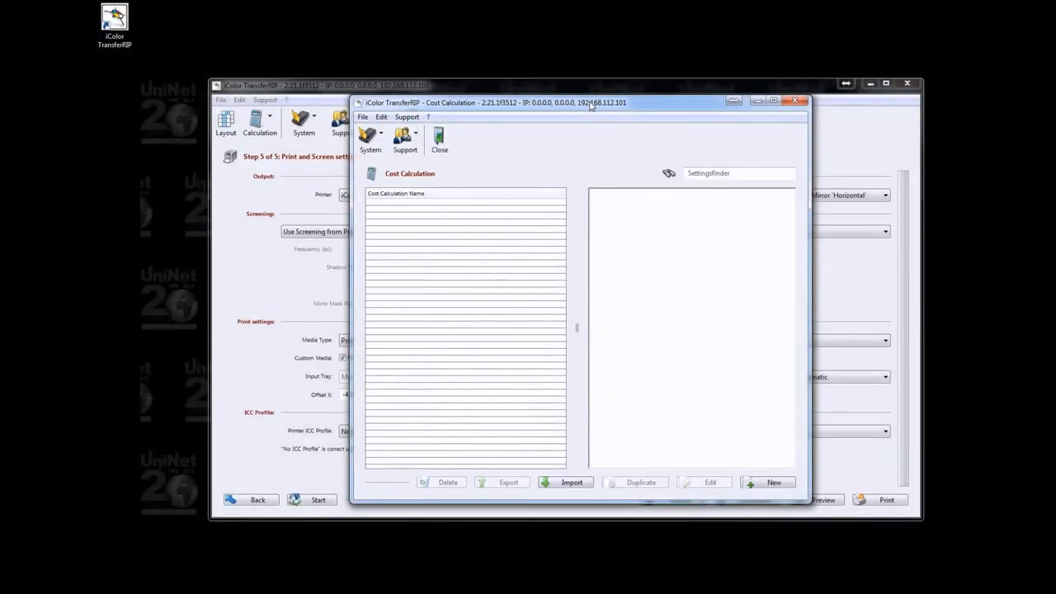
click(572, 482)
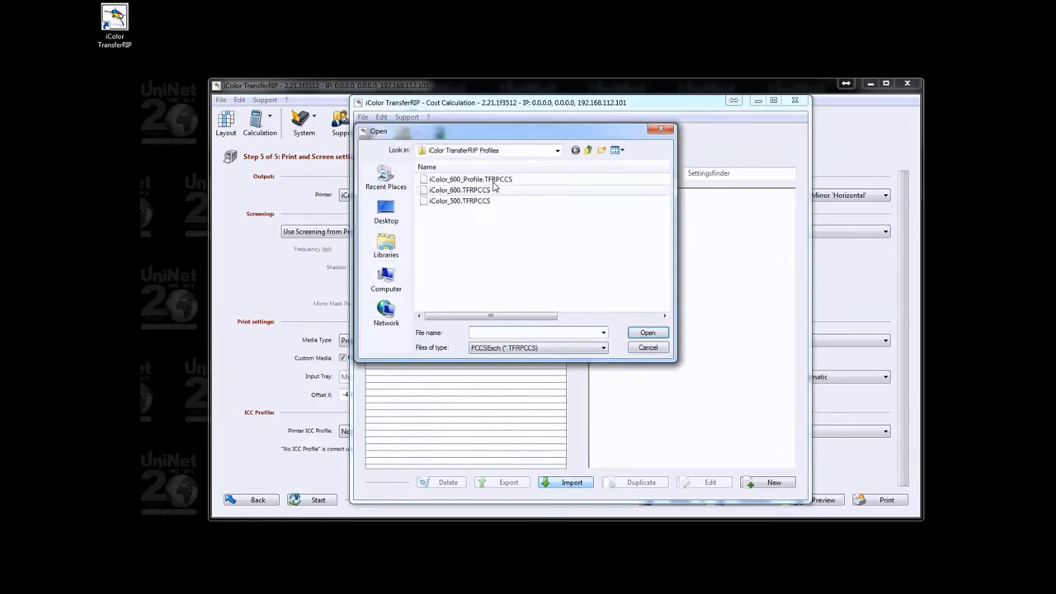
double_click(494, 182)
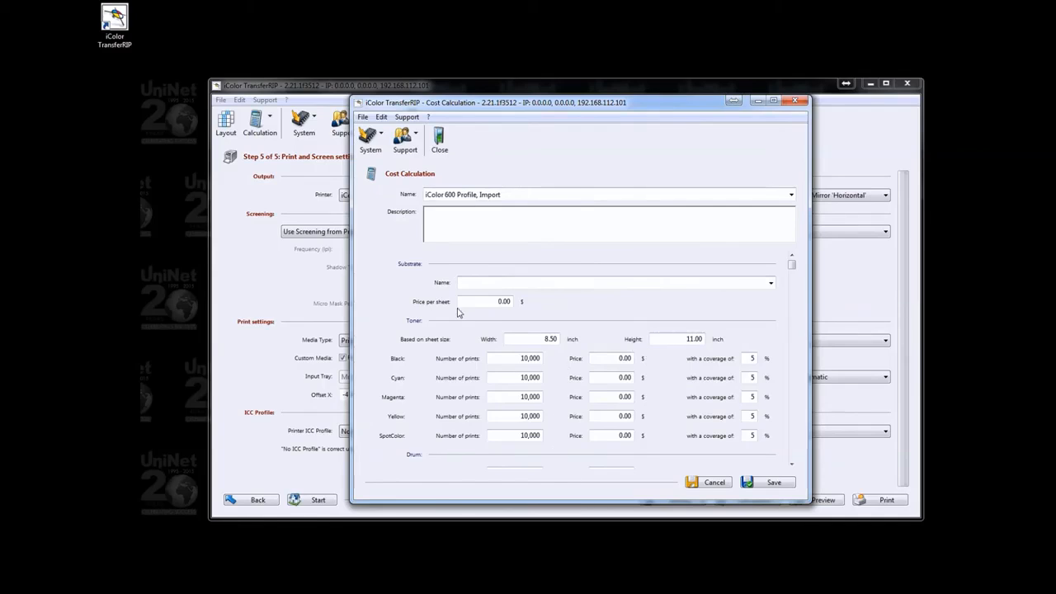
click(440, 138)
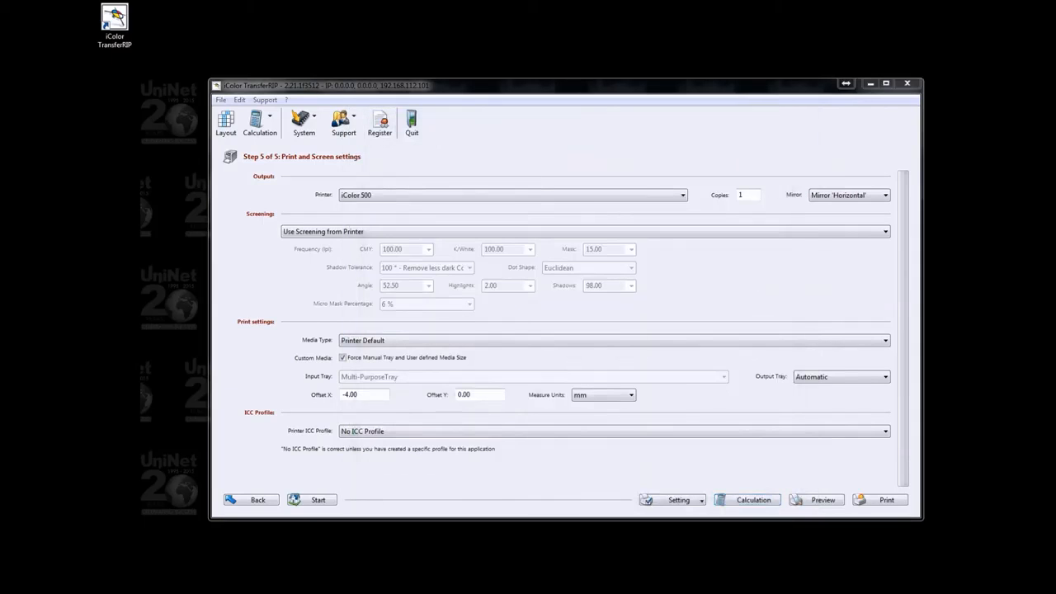
- Create a cost calculation profile named 'New Profile' with its default zero values, save it, and close the calculation settings
click(265, 120)
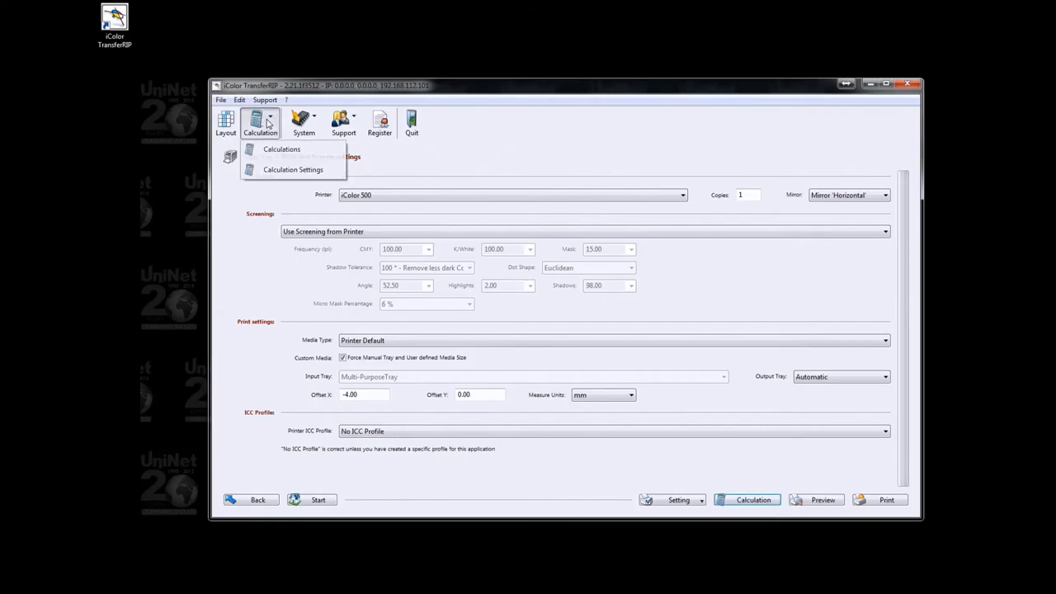
click(283, 170)
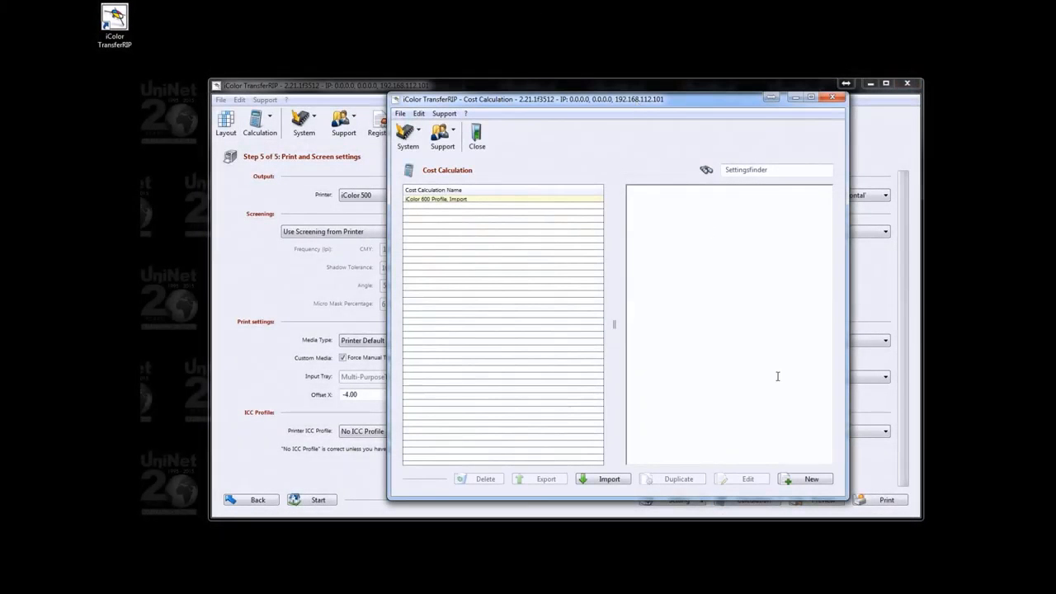
click(807, 479)
click(493, 190)
text(New Profile)
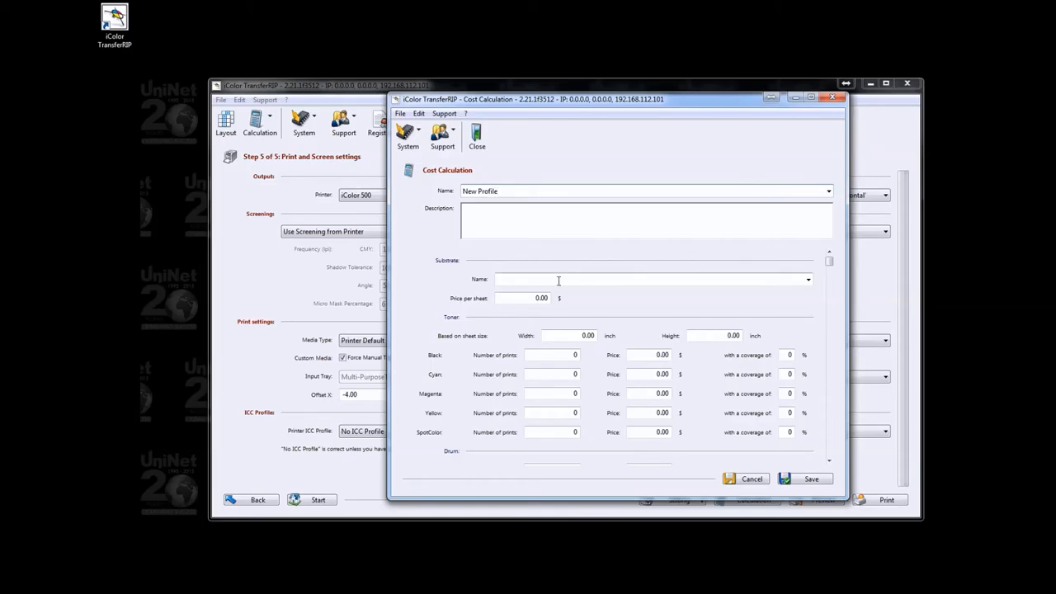
click(523, 296)
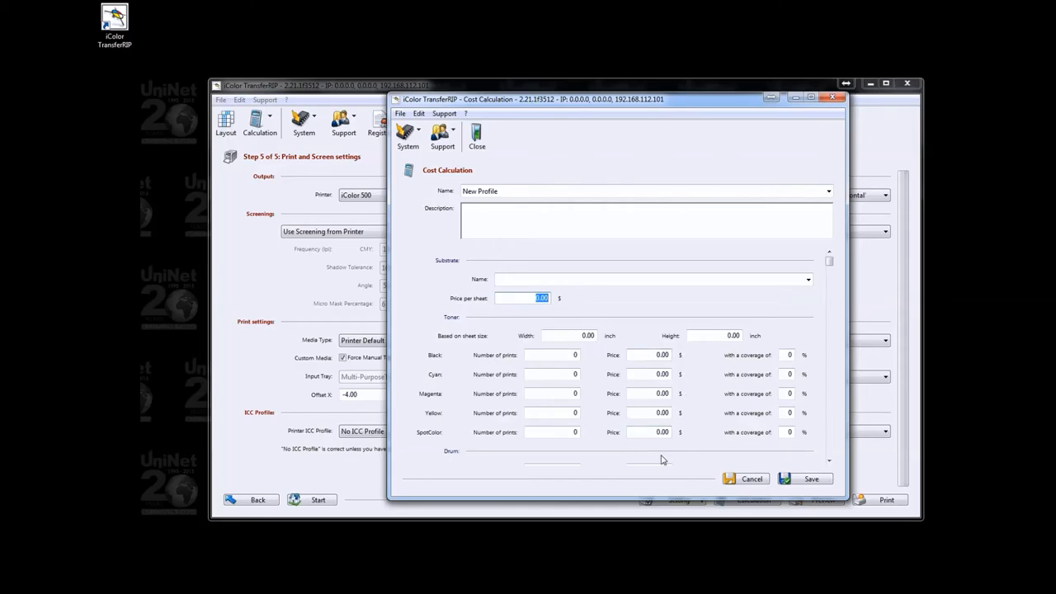
click(798, 479)
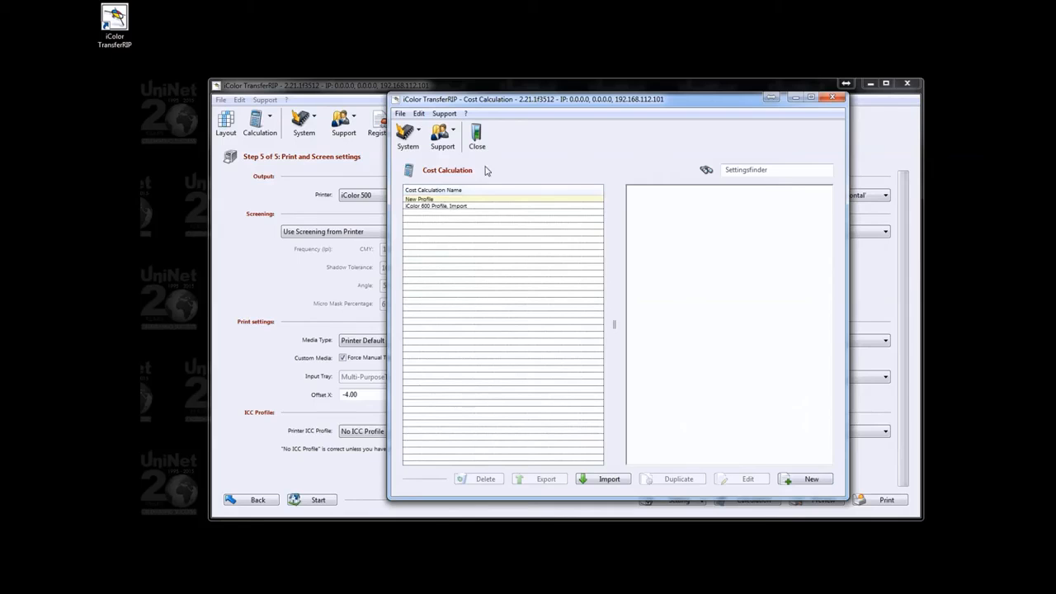
click(477, 136)
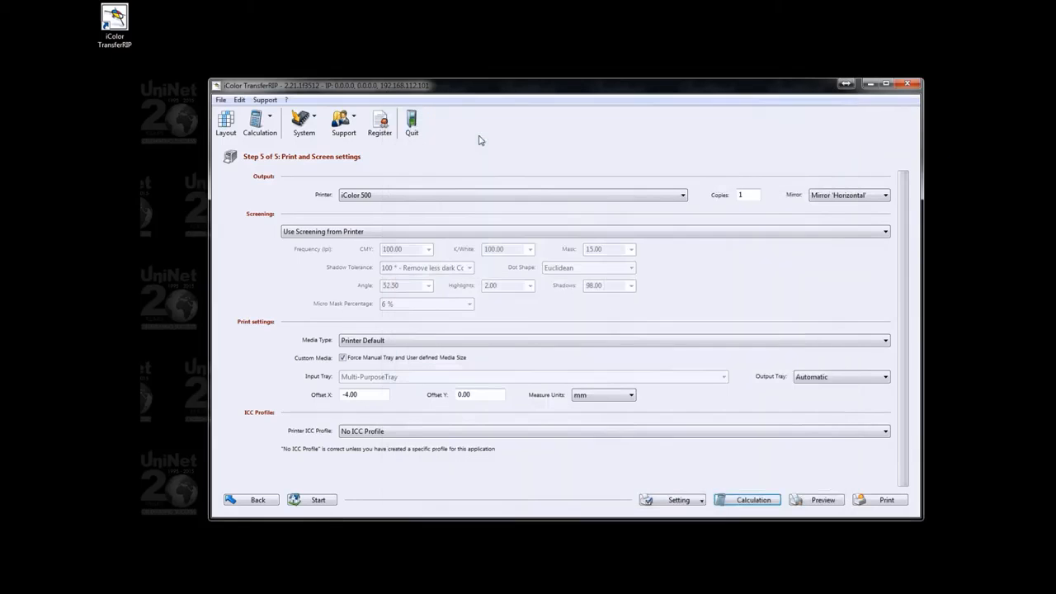
- Calculate the print job's cost with the 'iColor 600, Import' profile and output it as a PDF under the suggested file name
click(753, 501)
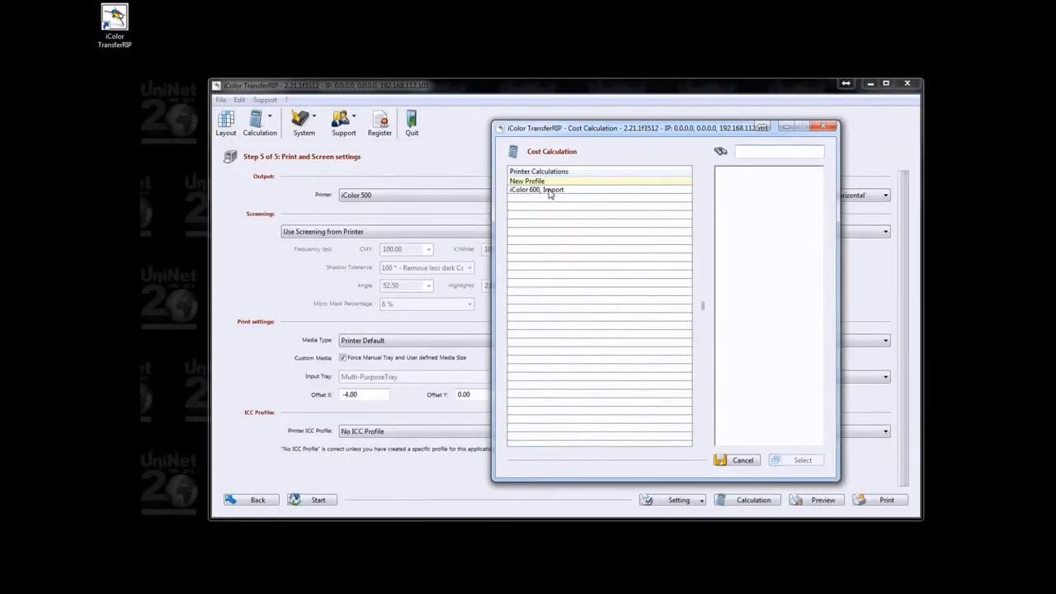
double_click(548, 191)
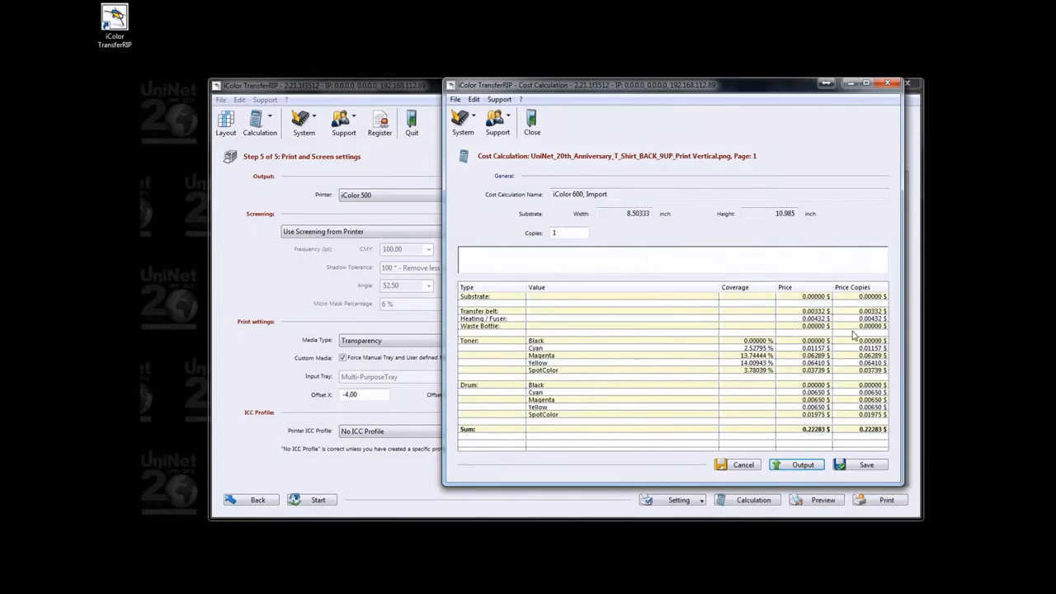
click(796, 465)
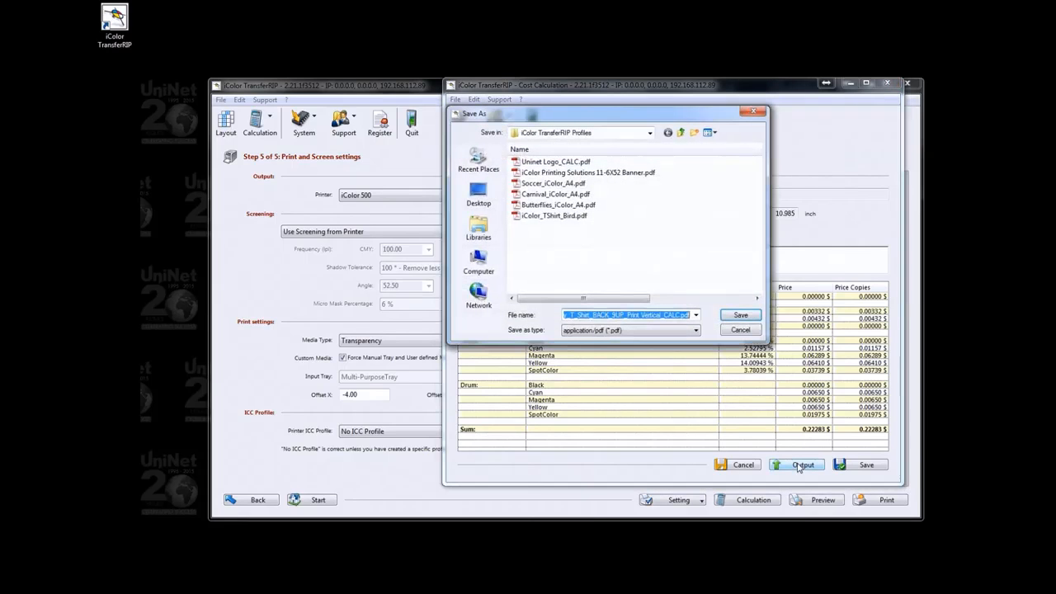
click(739, 316)
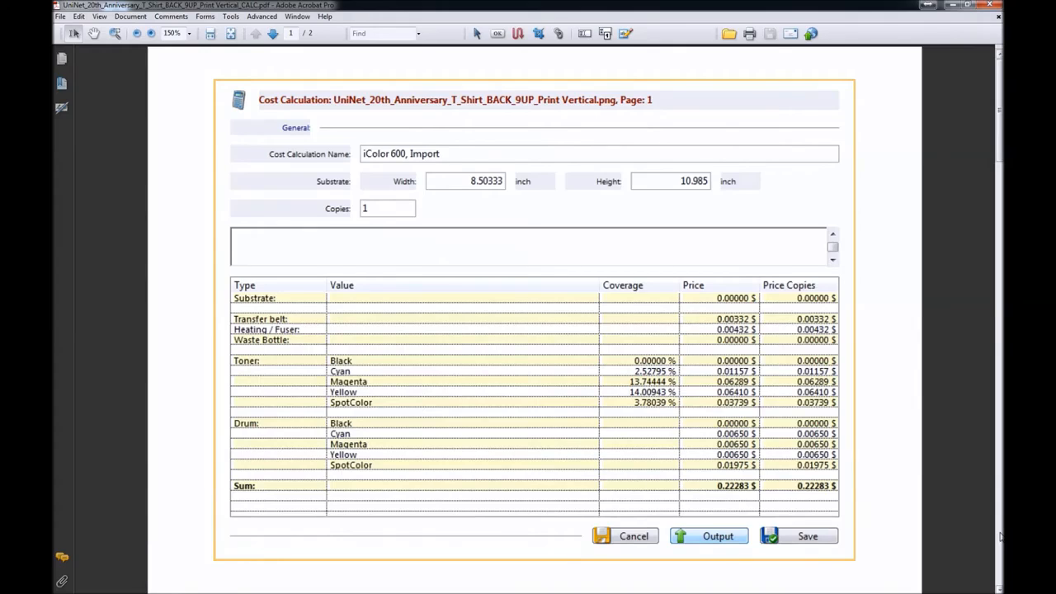
- Review the color management and spot channel sections of the cost report PDF, and return to the cost calculation
click(999, 536)
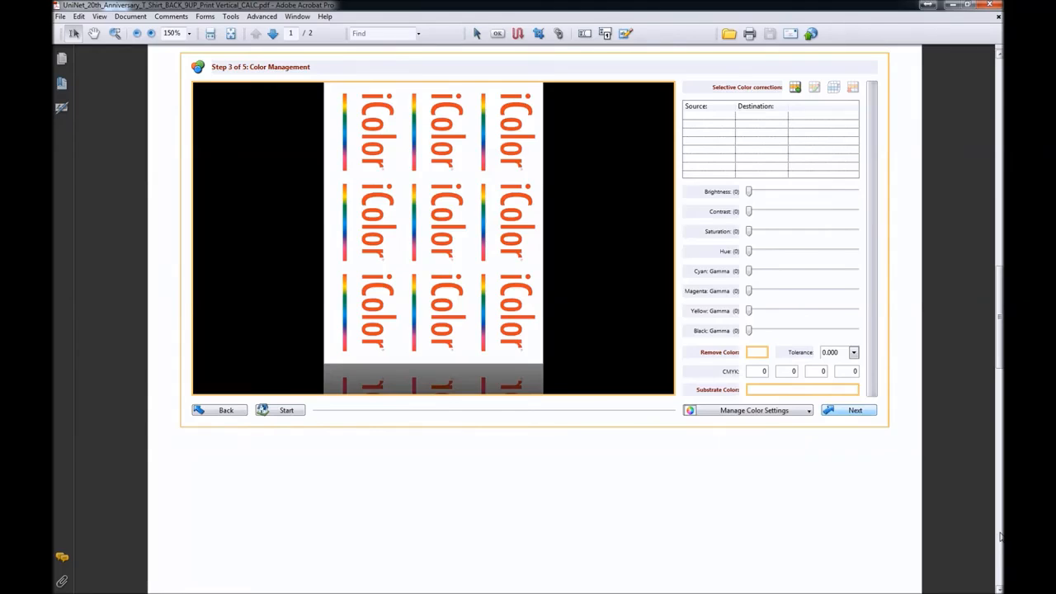
click(1000, 537)
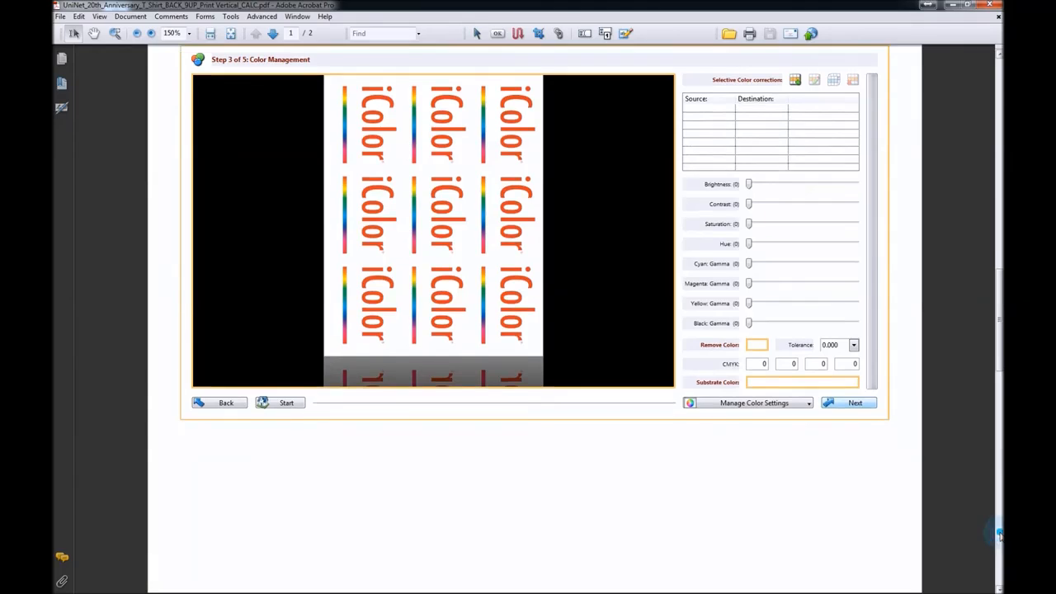
click(1000, 536)
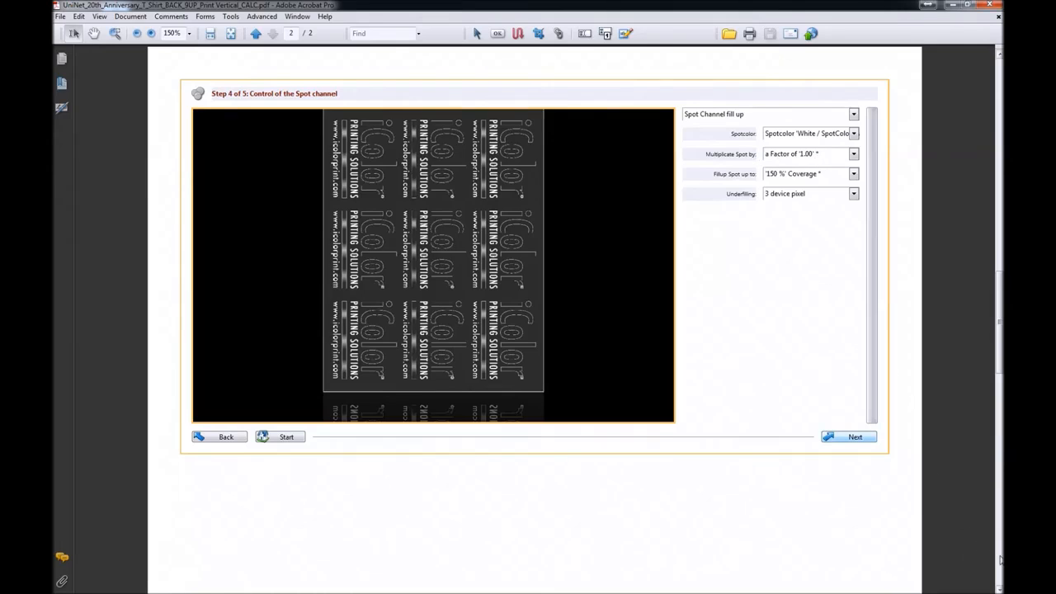
click(1000, 559)
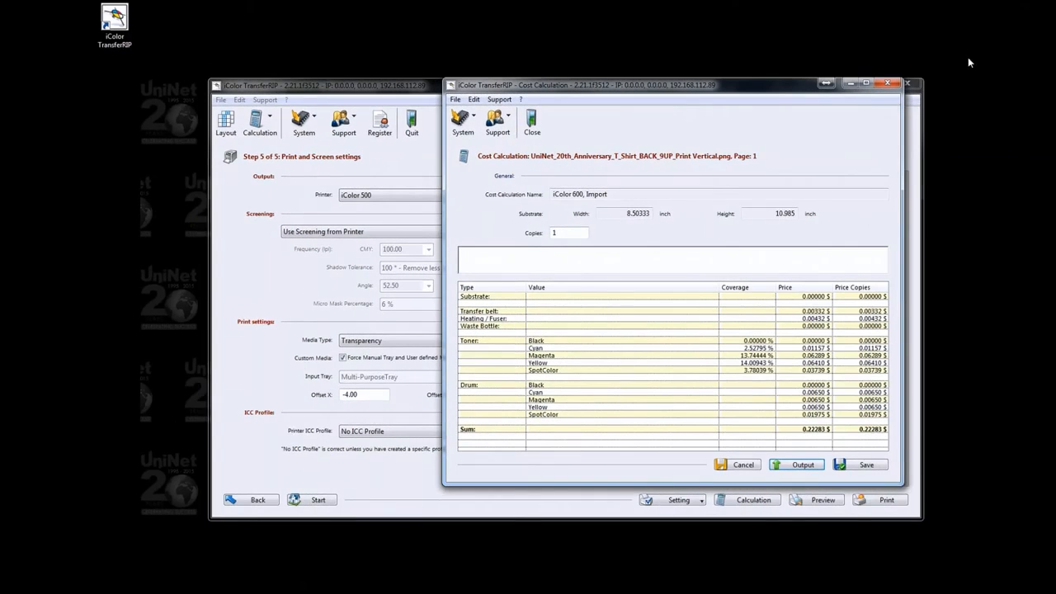
- Save the cost calculation to the calculation list, and delete the newest entry from that list
click(866, 466)
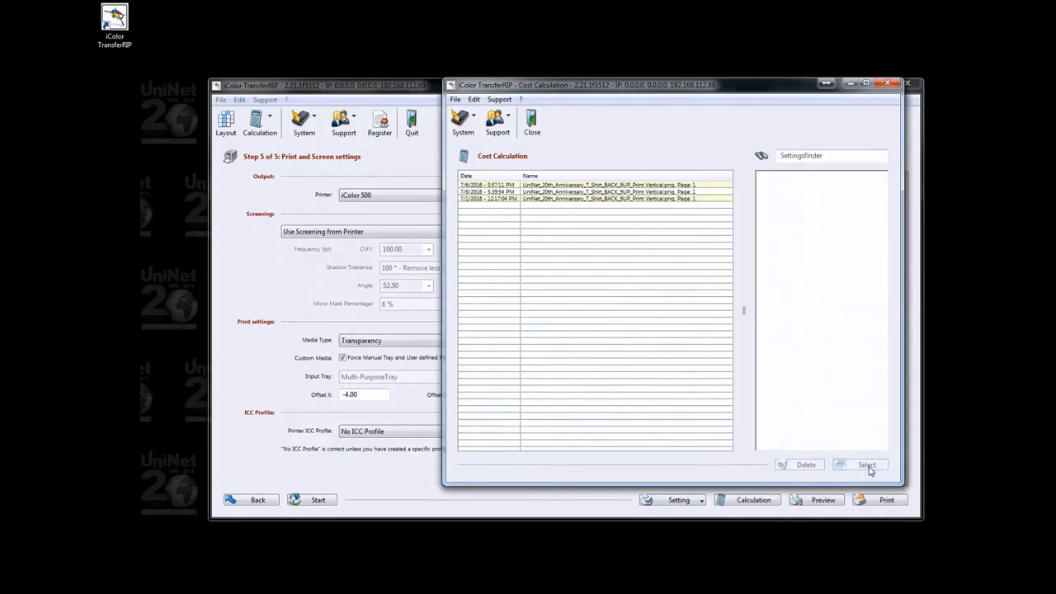
click(672, 185)
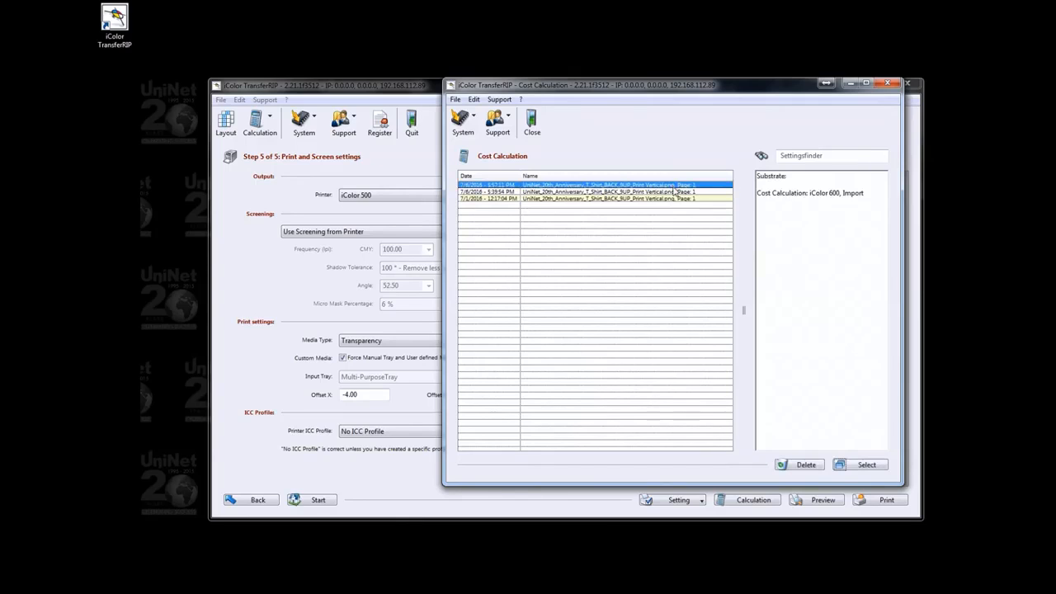
click(799, 466)
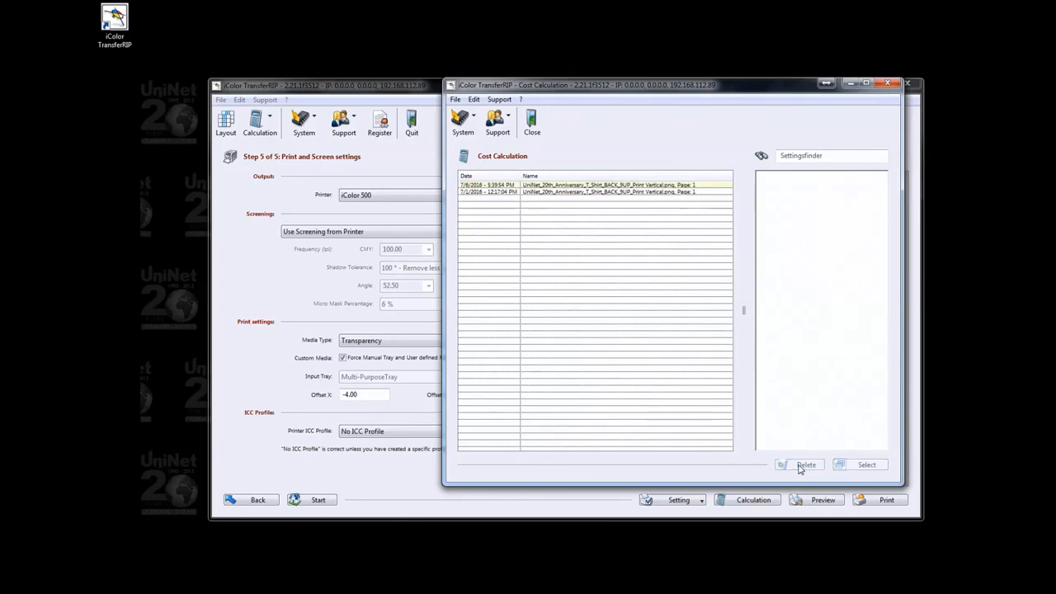
- Delete the 7/6/2016 entry from the cost calculation list and close the cost calculation window
click(647, 187)
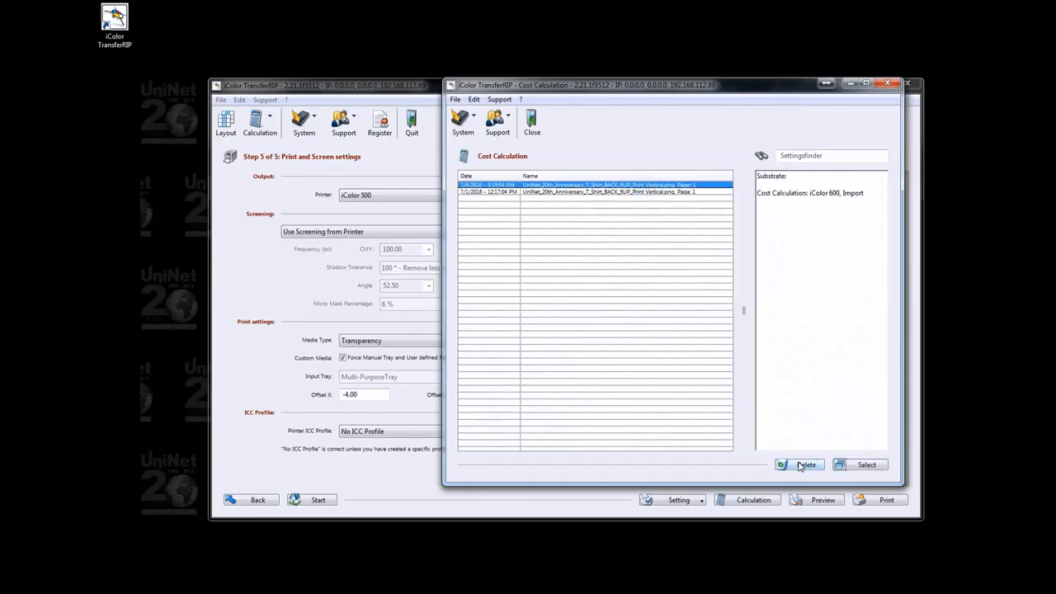
click(799, 466)
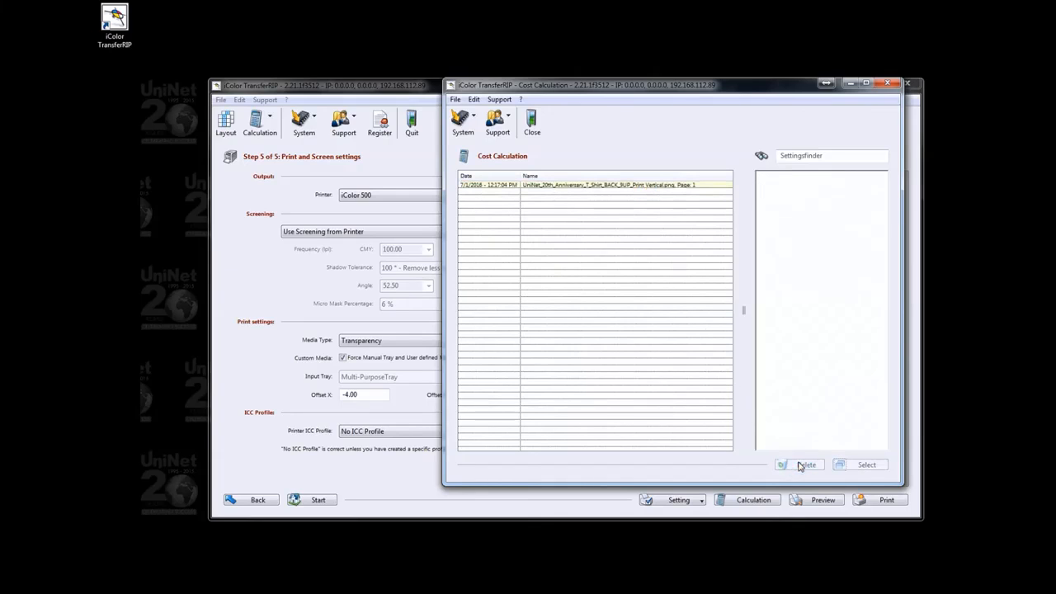
click(533, 122)
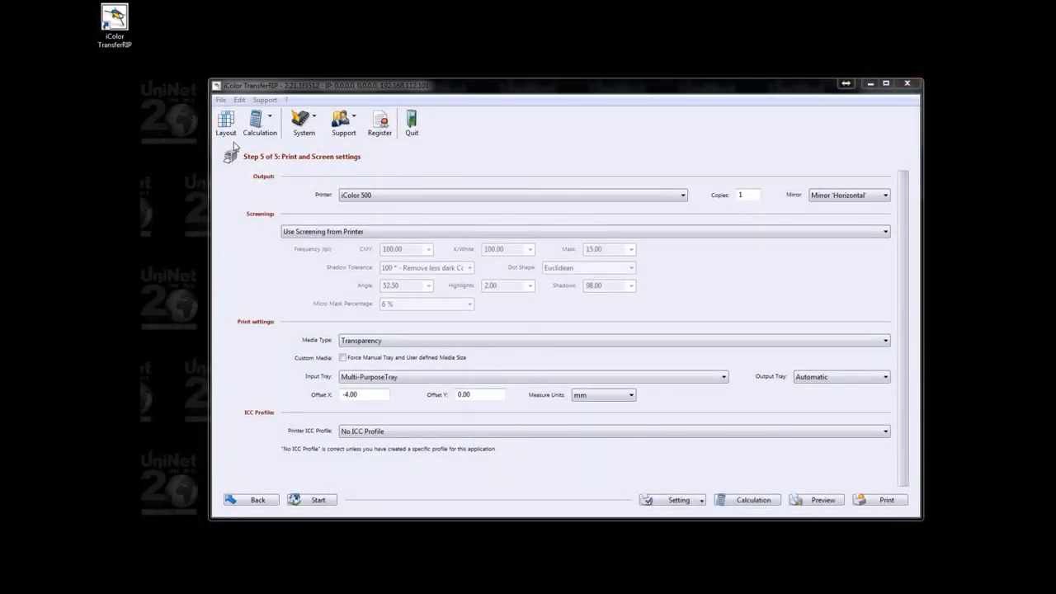
- Create a layout job with the default name 'New Job' and inch as its measure unit, and continue to document management
click(228, 126)
click(228, 125)
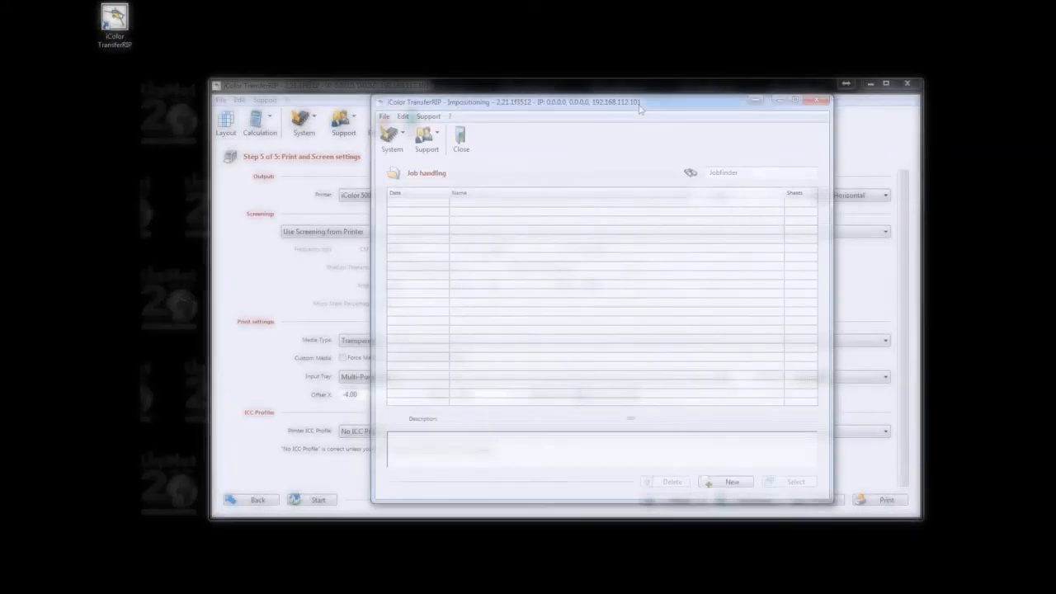
click(727, 482)
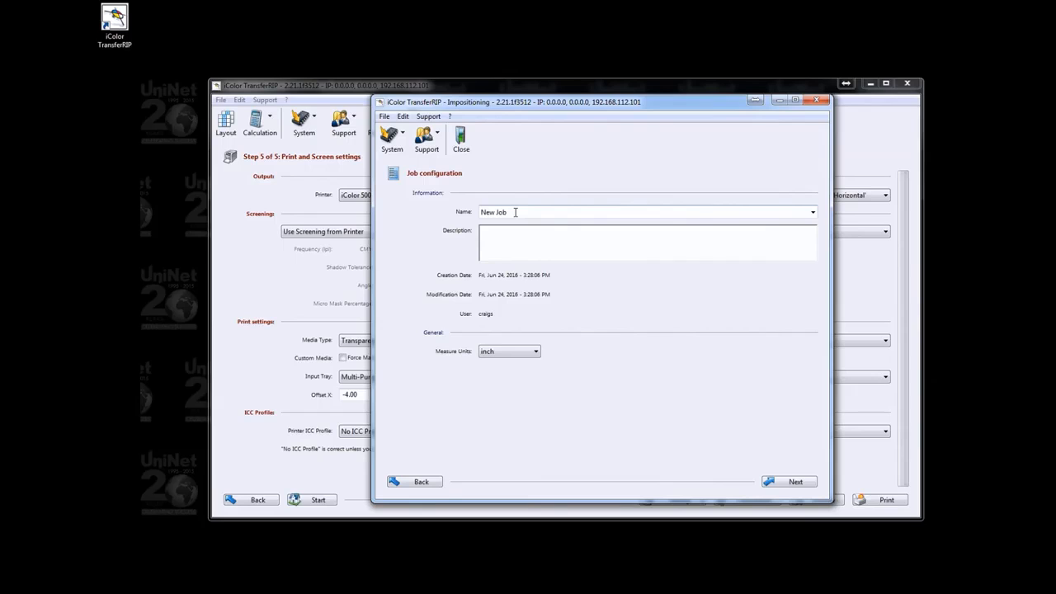
click(529, 351)
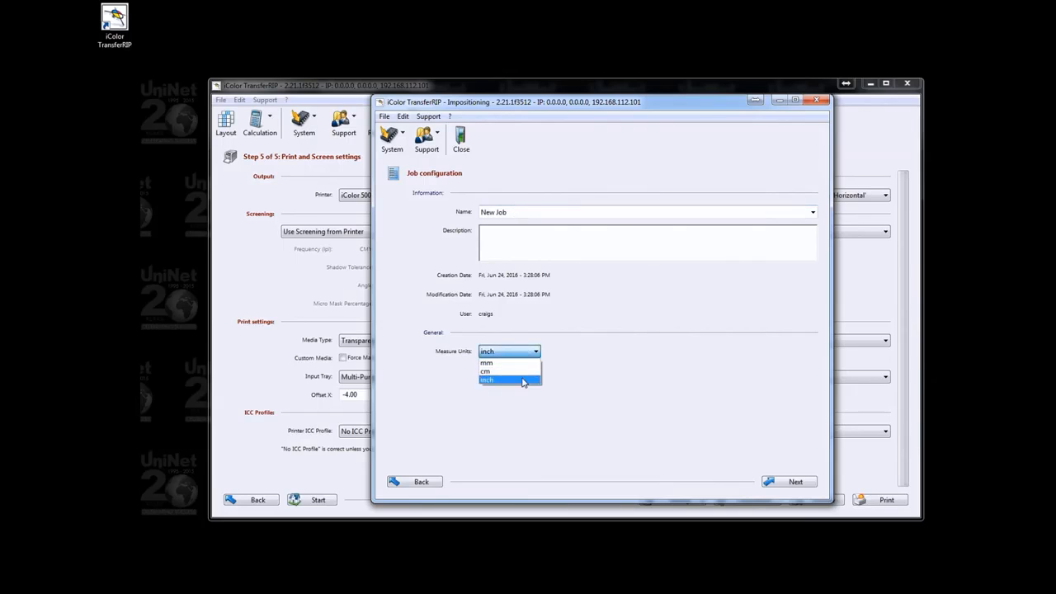
click(522, 382)
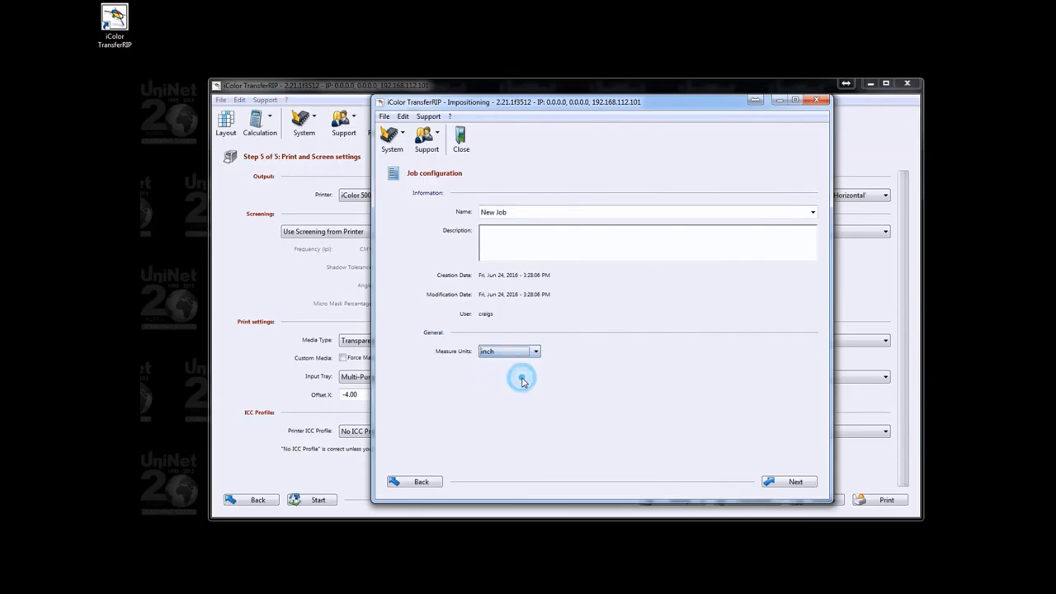
click(795, 483)
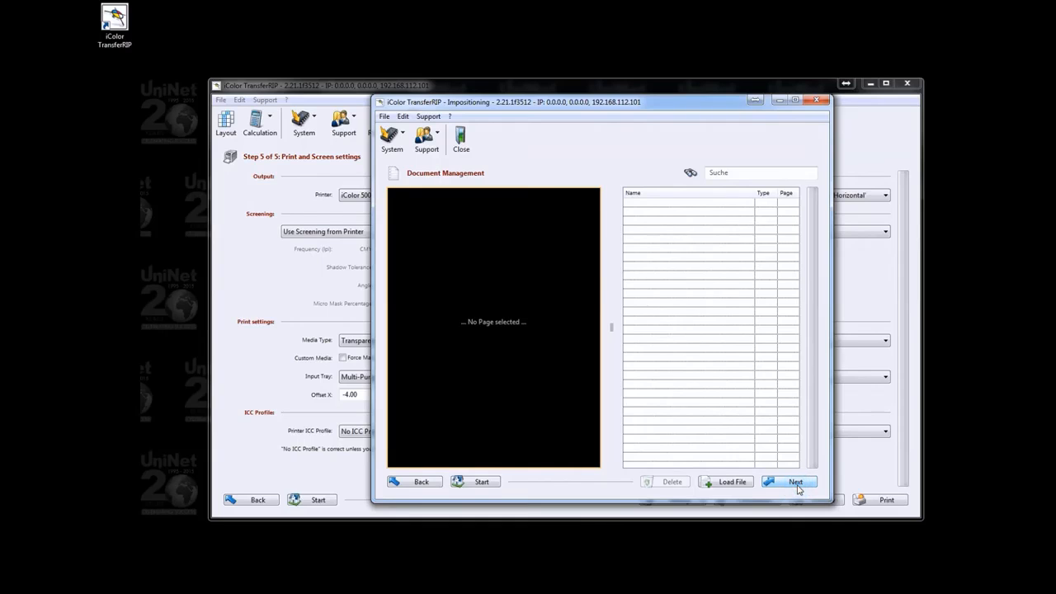
- Load Soccer_iColor_A4.pdf, Carnival_iColor_A4.pdf and Butterflies_iColor_A4.pdf into the layout job
click(736, 483)
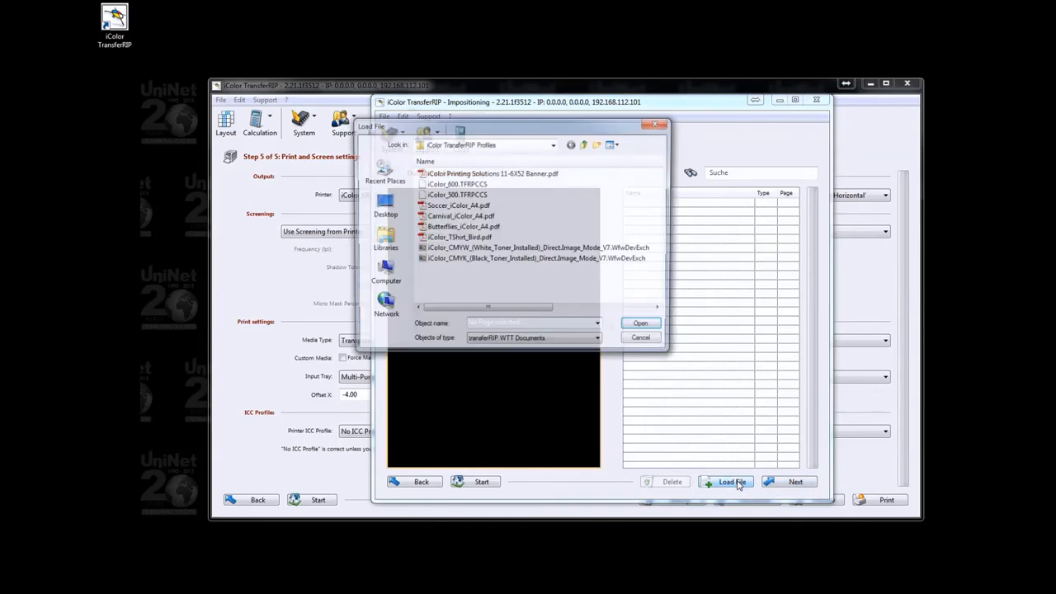
click(458, 205)
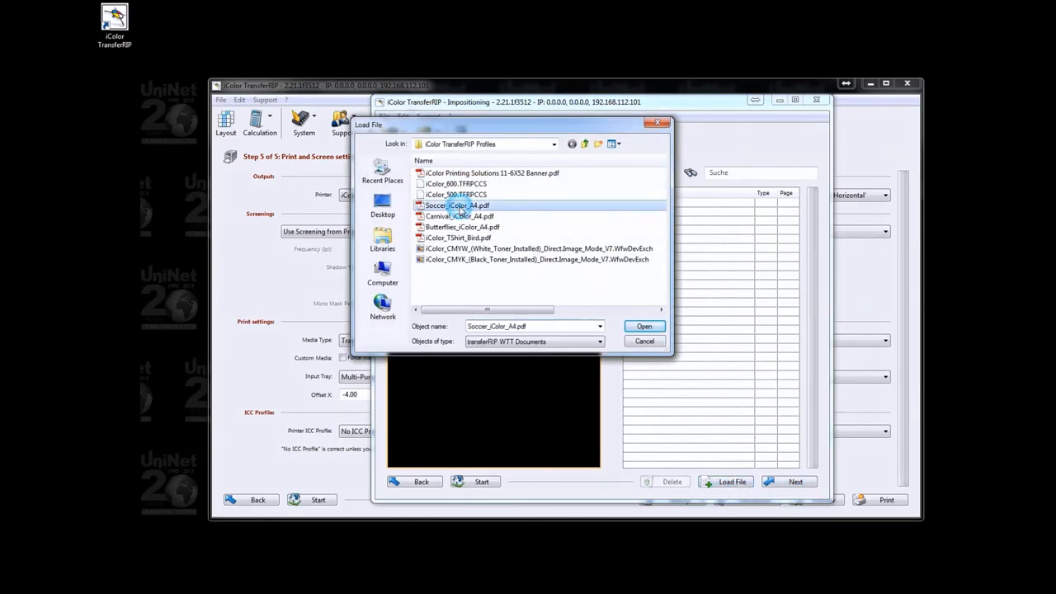
double_click(458, 205)
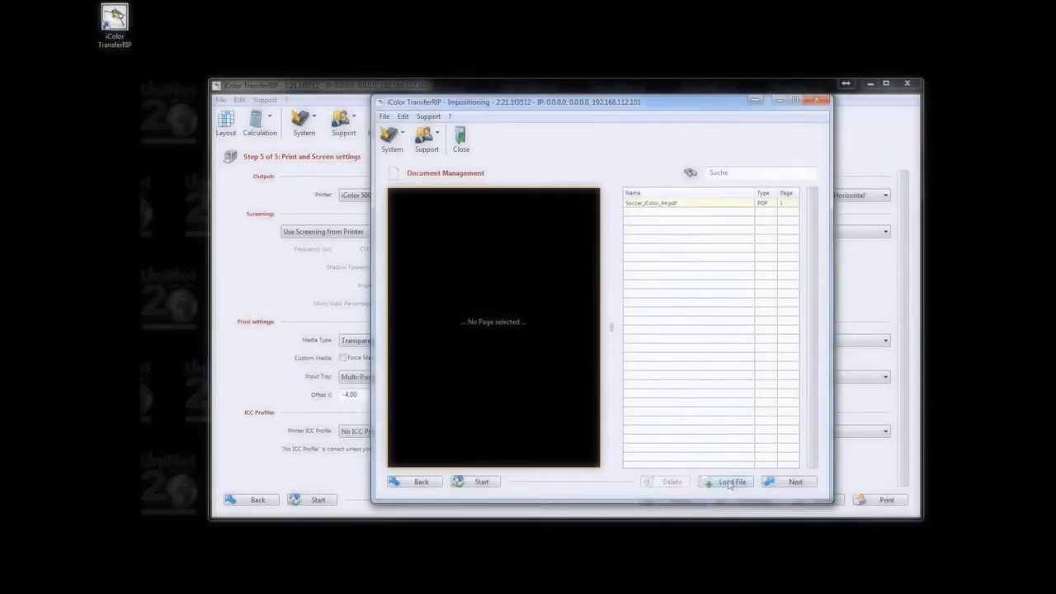
click(729, 483)
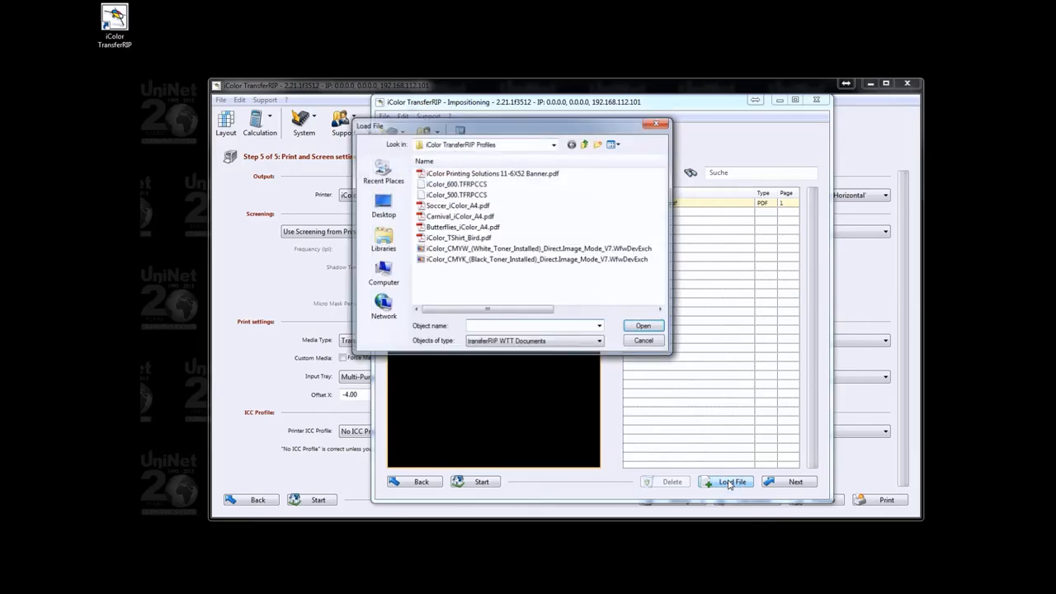
click(452, 217)
double_click(452, 216)
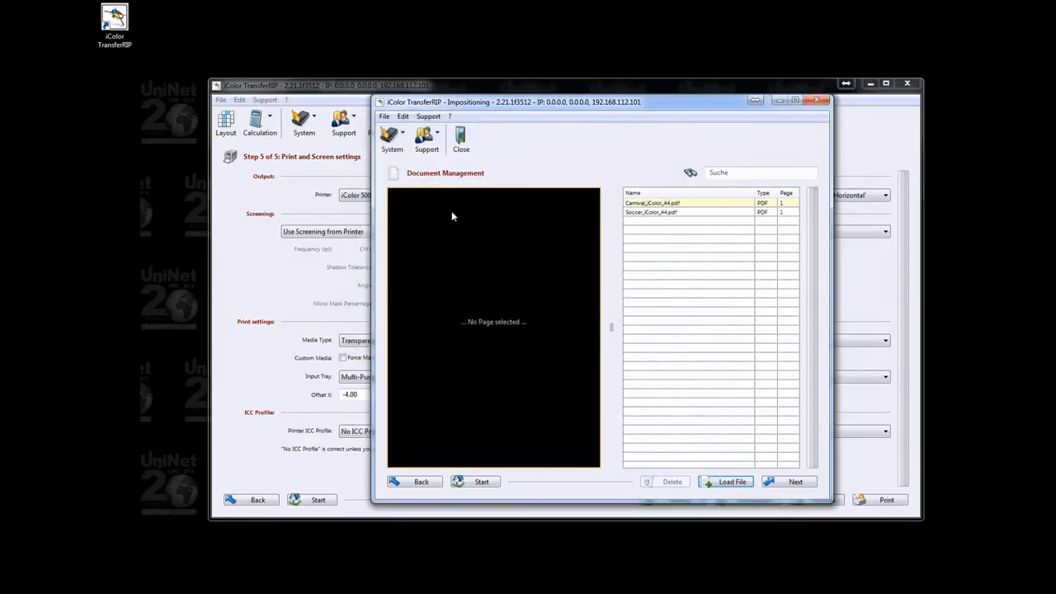
click(730, 483)
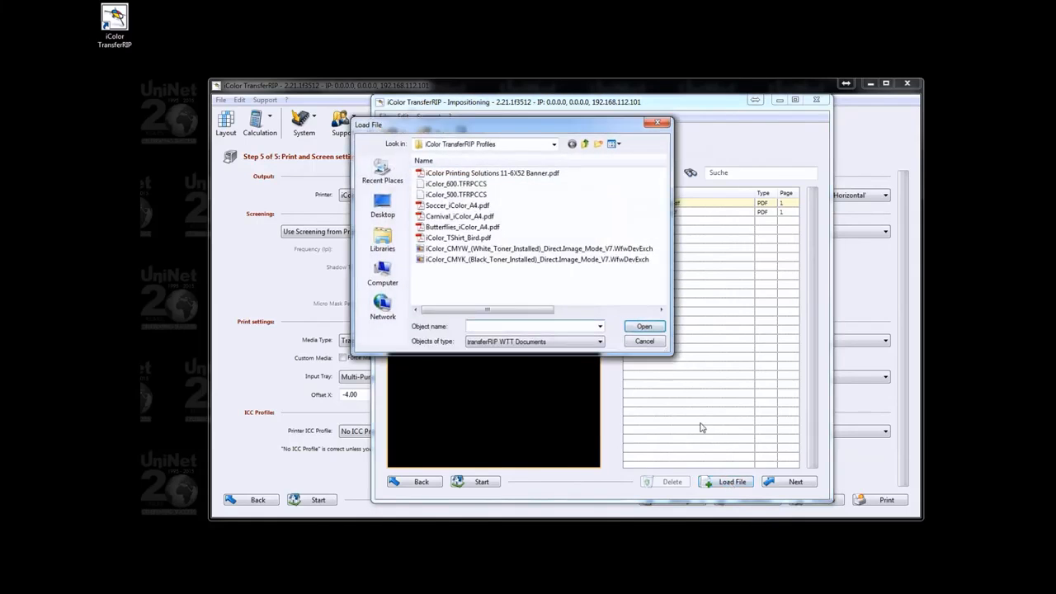
double_click(476, 228)
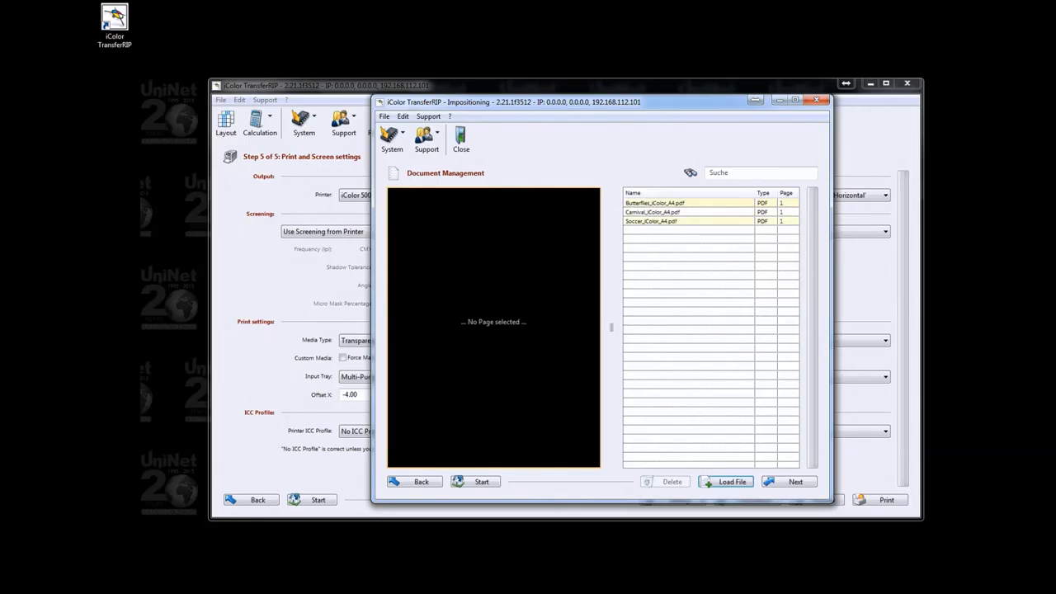
- Preview the butterflies, carnival and soccer pages in the document list one after another
click(662, 206)
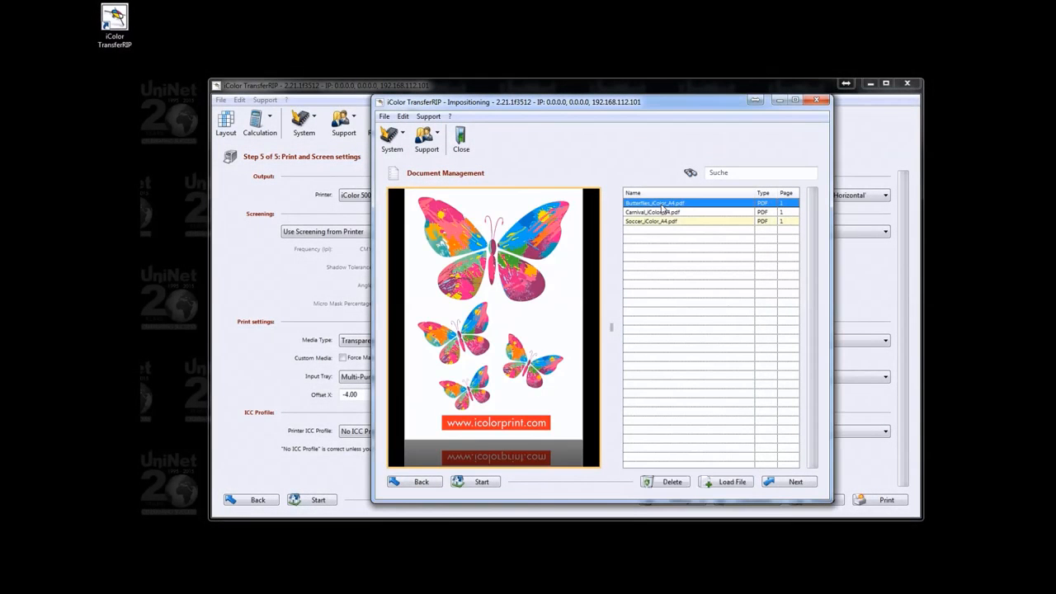
click(664, 213)
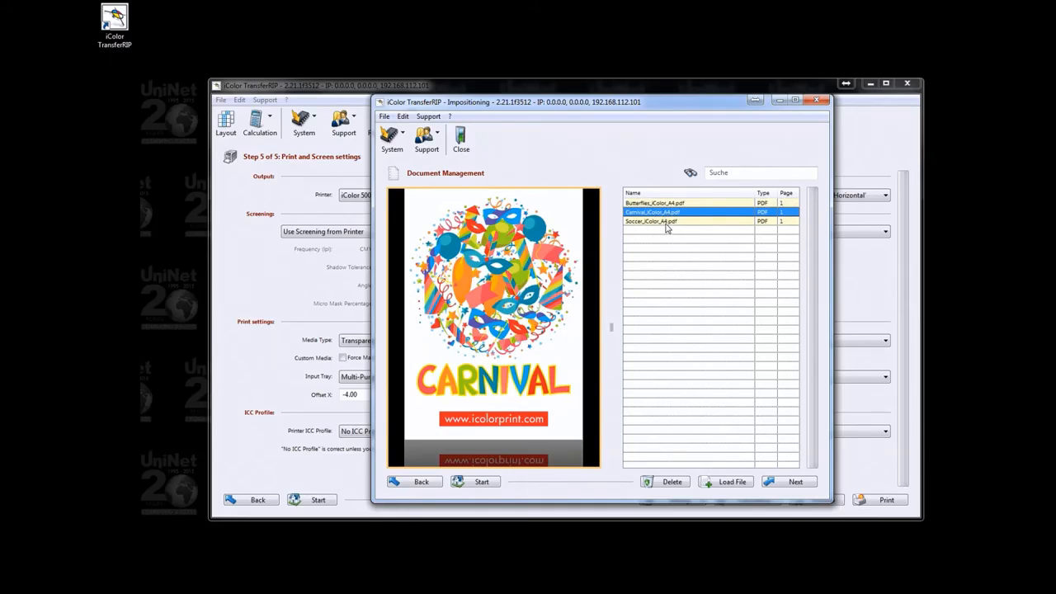
click(666, 222)
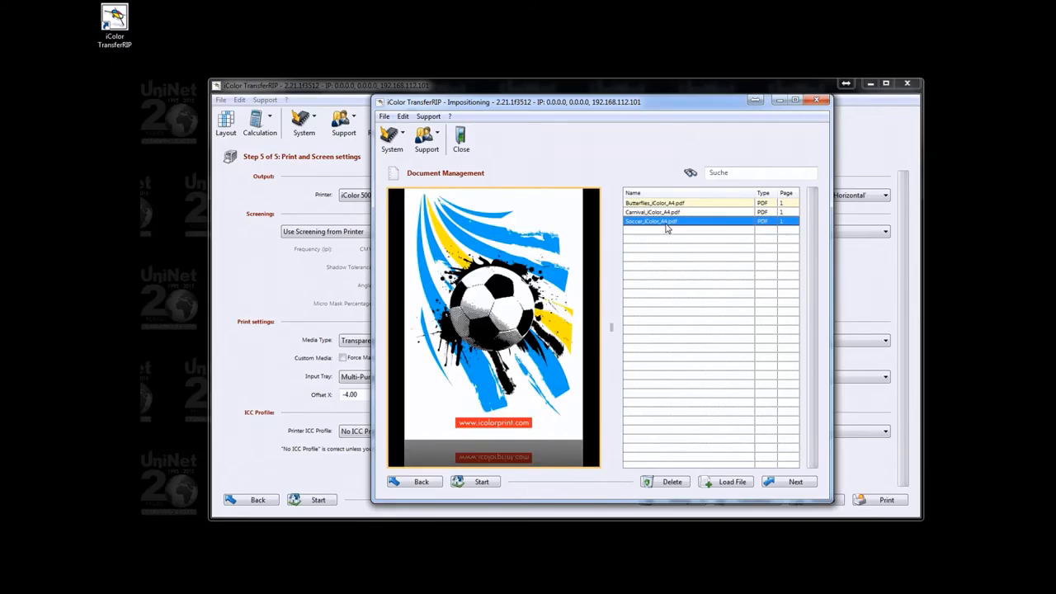
- Create and save a sheet named 'Test Layout' sized 11 x 17 inches with 0 degrees rotation
click(795, 482)
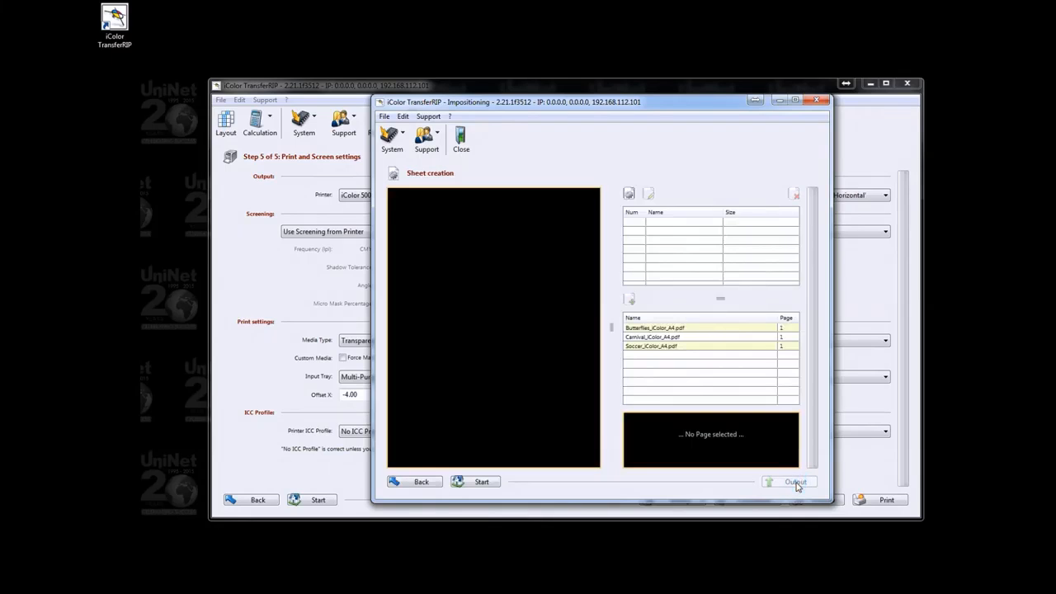
click(629, 194)
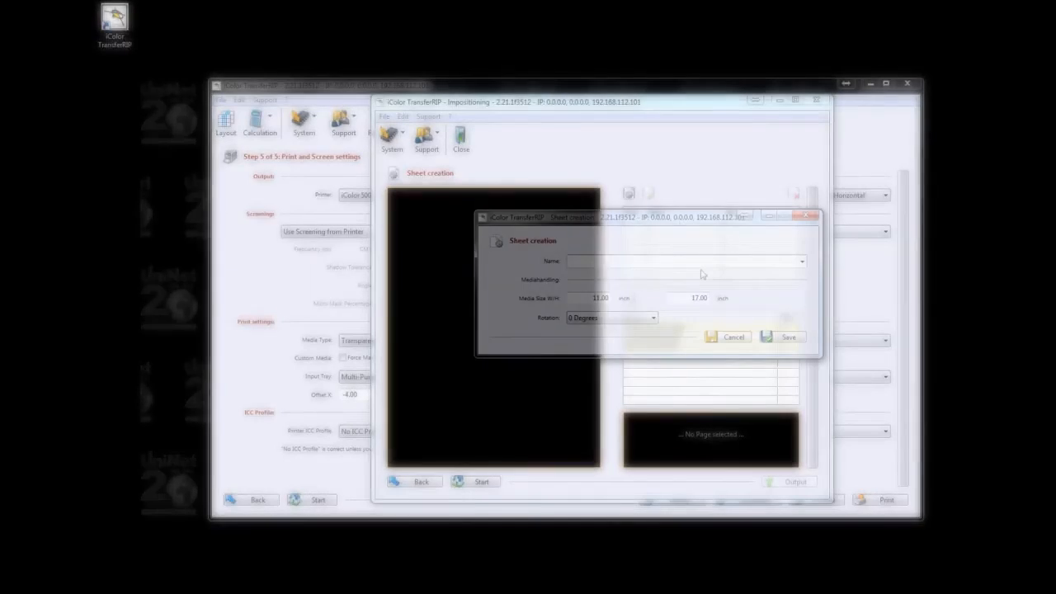
text(Test Layout)
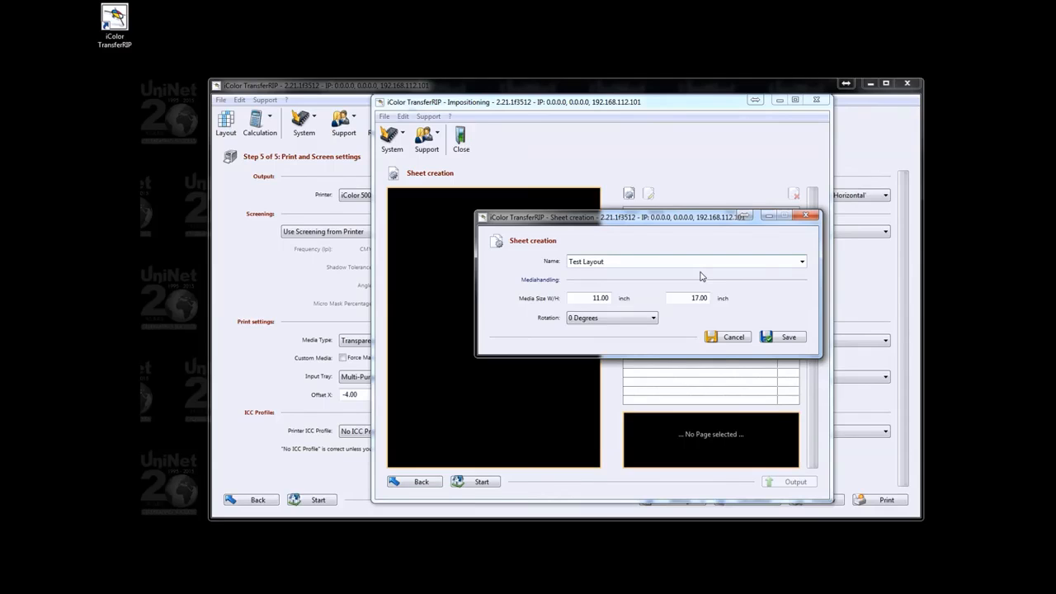
click(785, 339)
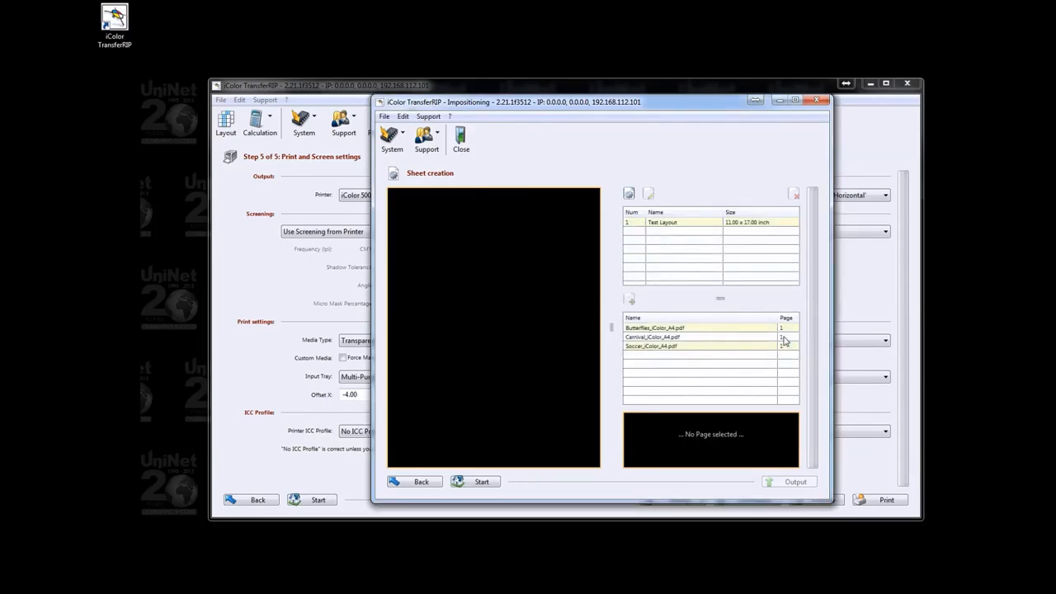
- Add the butterflies page to the 'Test Layout' sheet, with its page scale set to 60% in width and height
click(670, 223)
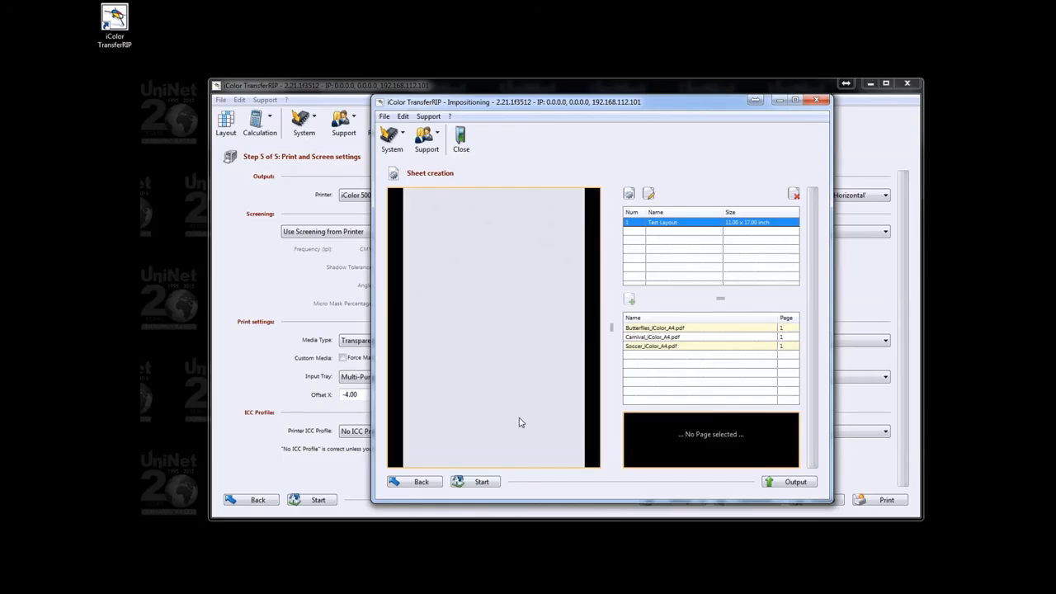
click(666, 330)
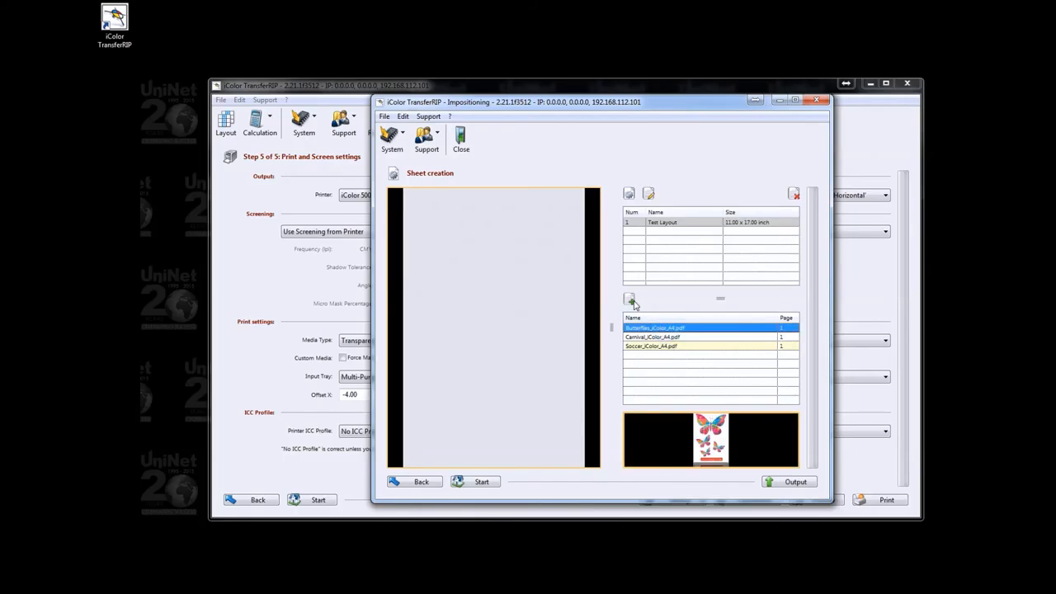
click(629, 298)
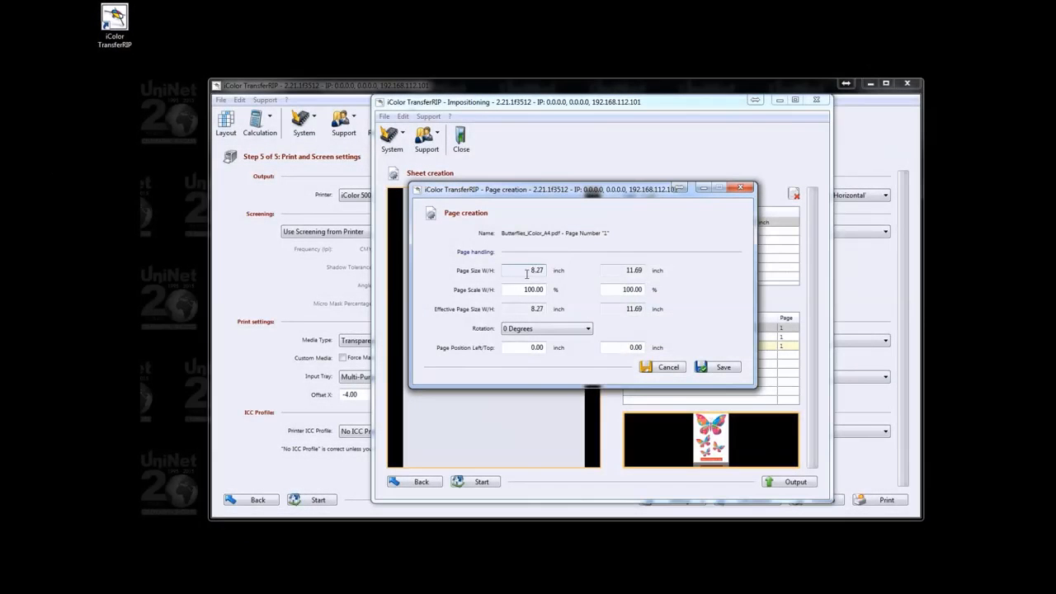
drag(518, 289, 548, 291)
text(60)
key(Tab)
text(60)
key(Tab)
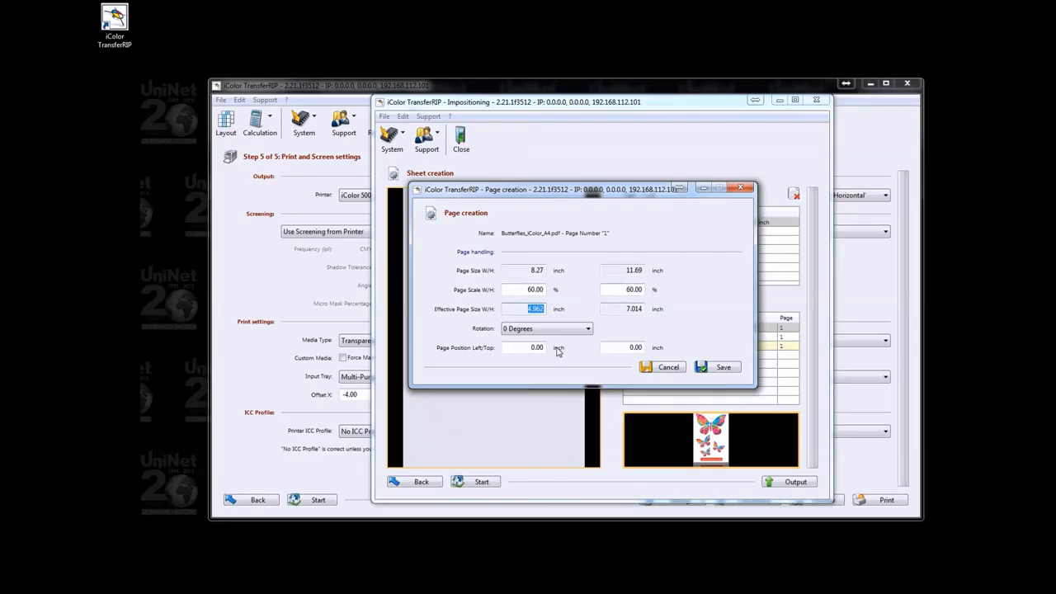
- Adjust the butterflies page position, with a 0.1 inch top offset, and save its placement on the sheet
click(528, 347)
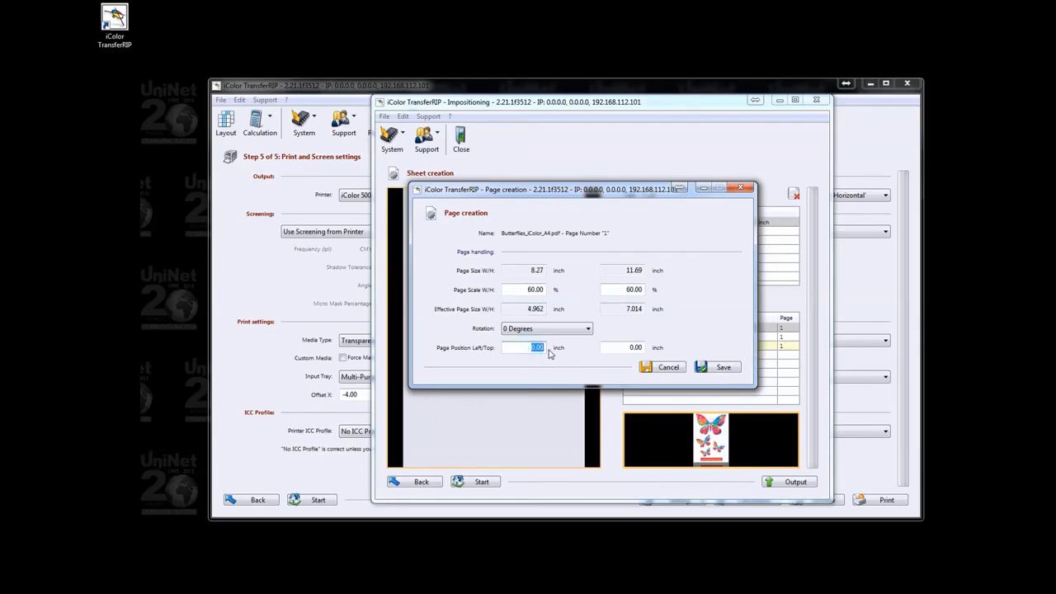
key(BackSpace)
key(Tab)
text(.1)
click(719, 367)
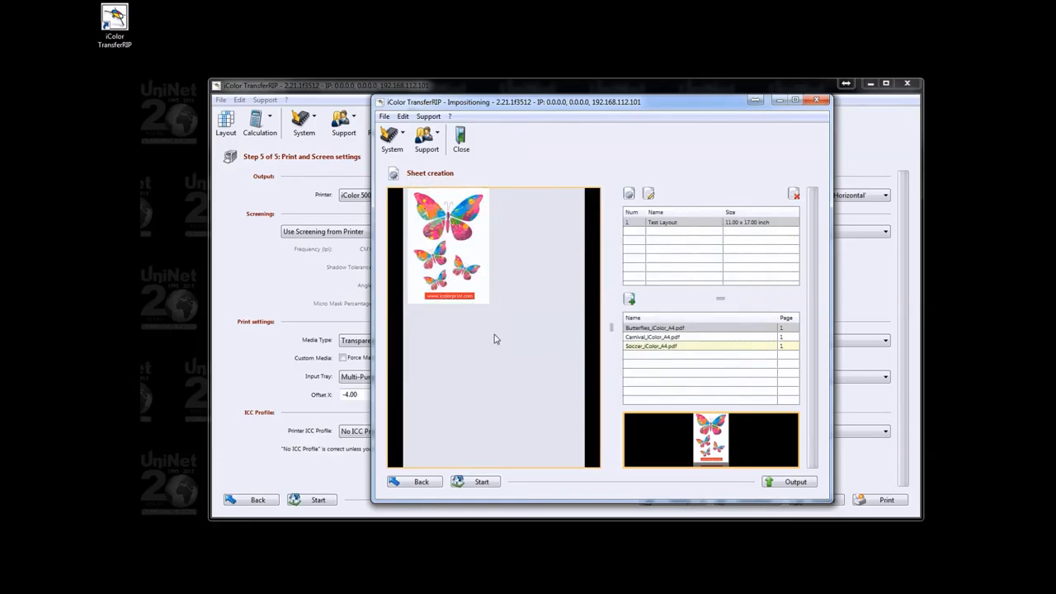
- Add the carnival page to the same sheet, with its page scale set to 60% in width and height
click(638, 337)
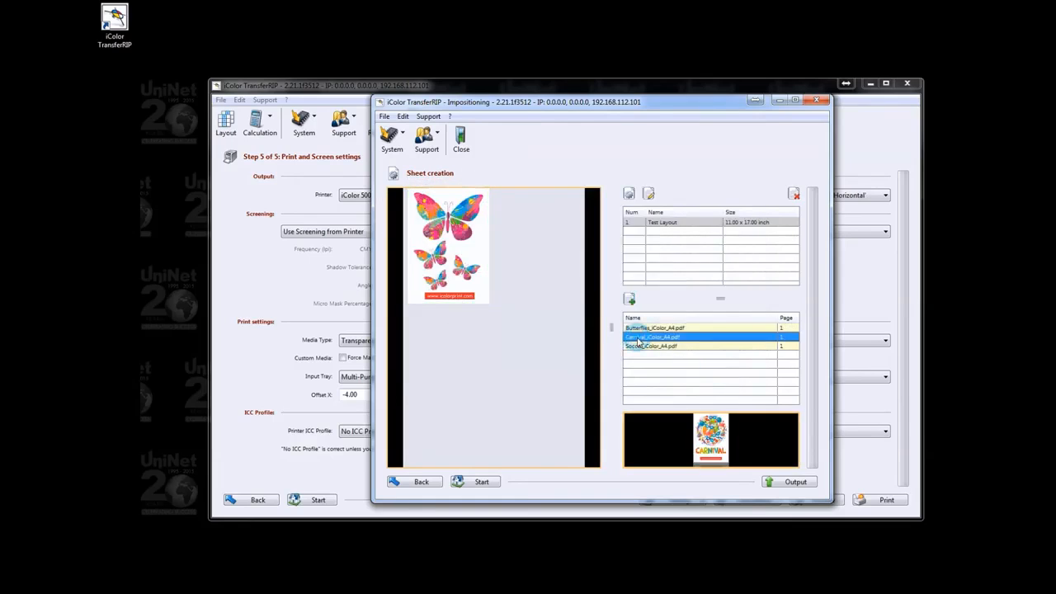
click(629, 300)
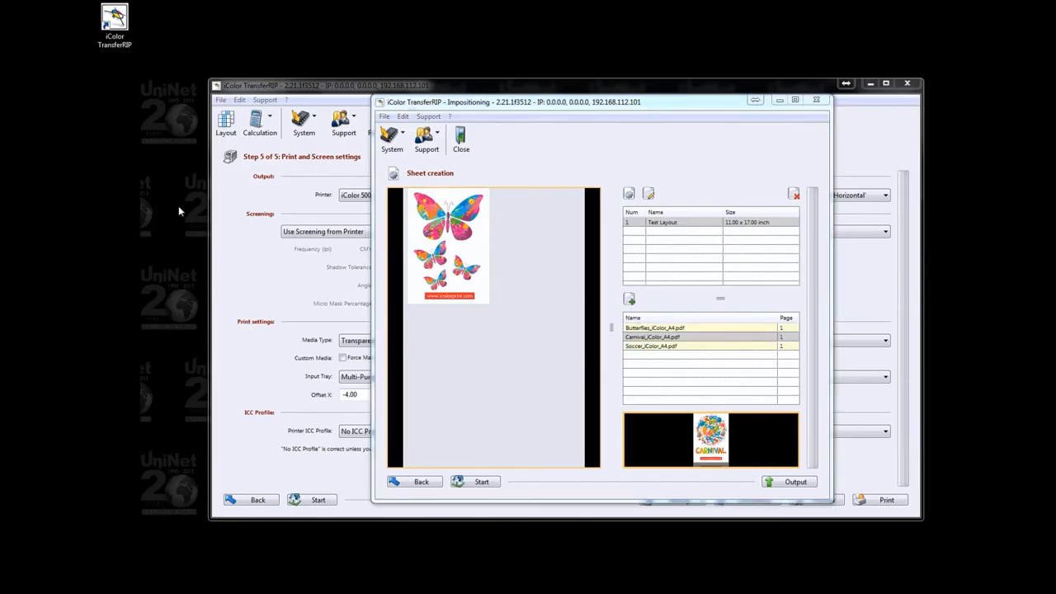
double_click(589, 316)
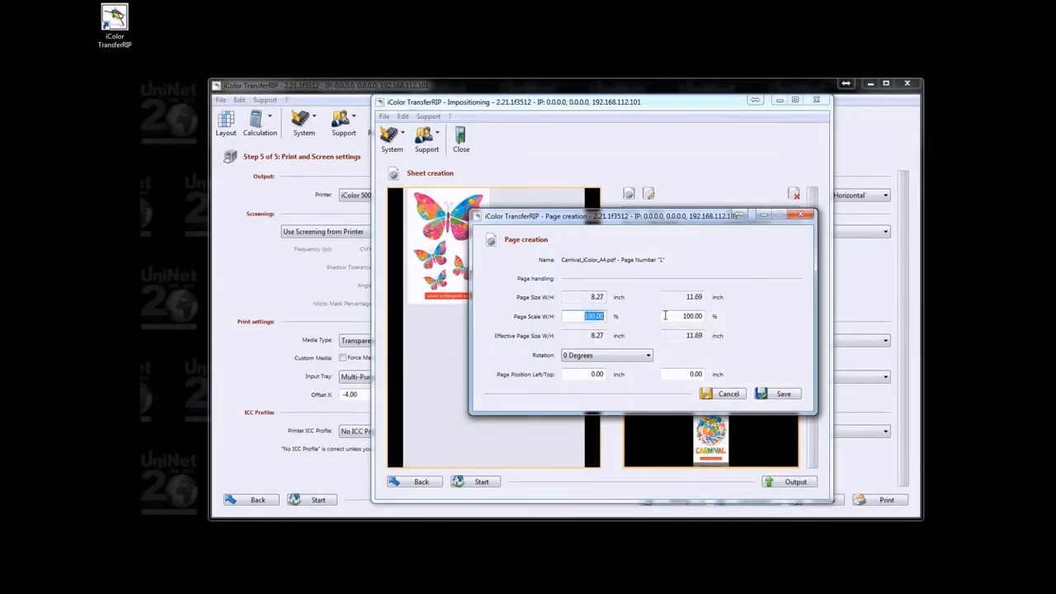
text(60)
key(Tab)
text(60)
key(Tab)
- Position the carnival page 5.7 inches from the sheet's left edge and save its placement
key(Tab)
key(Tab)
key(Tab)
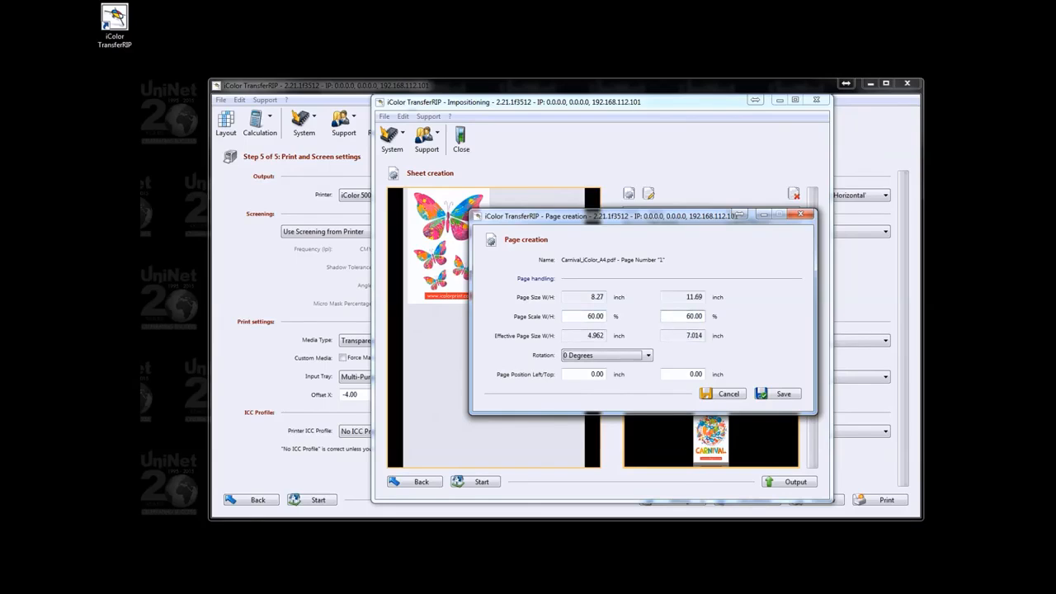
text(5)
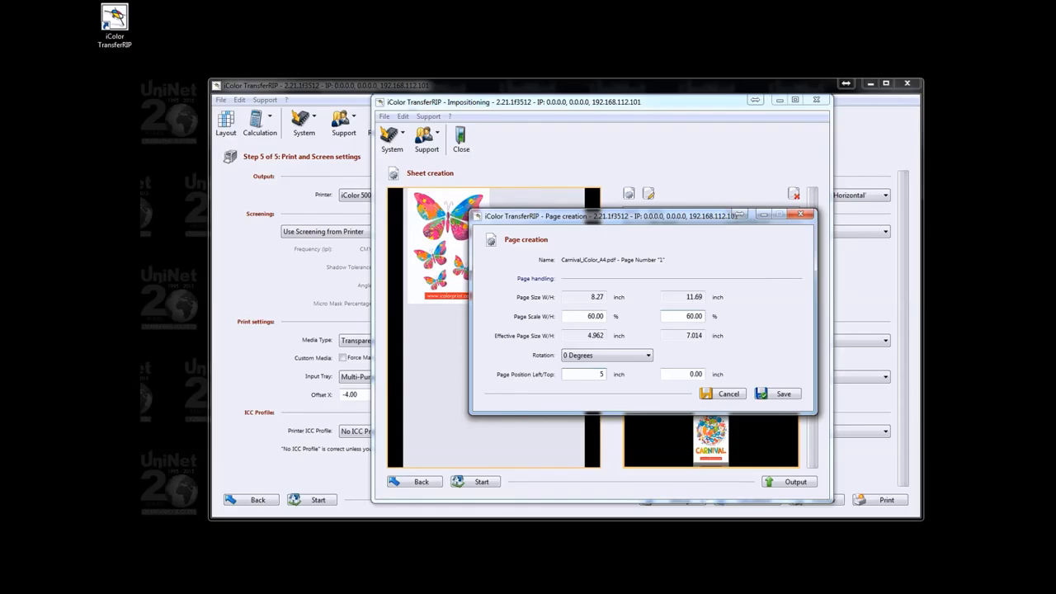
text(.7)
key(Tab)
key(BackSpace)
click(784, 395)
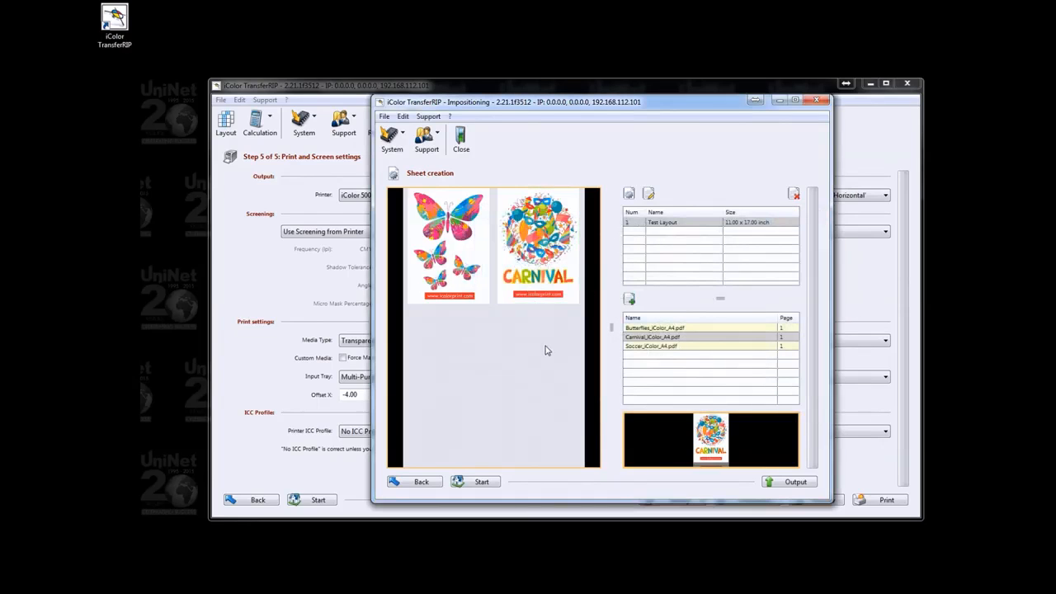
- Add the soccer page to the 'Test Layout' sheet, with its page scale set to 80% in width and height
click(649, 348)
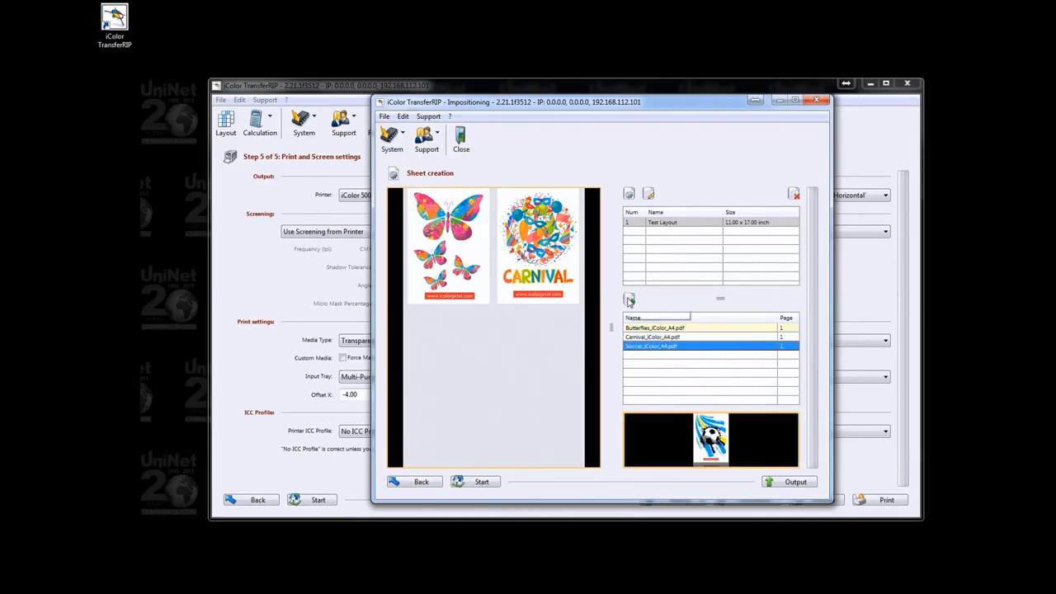
click(629, 300)
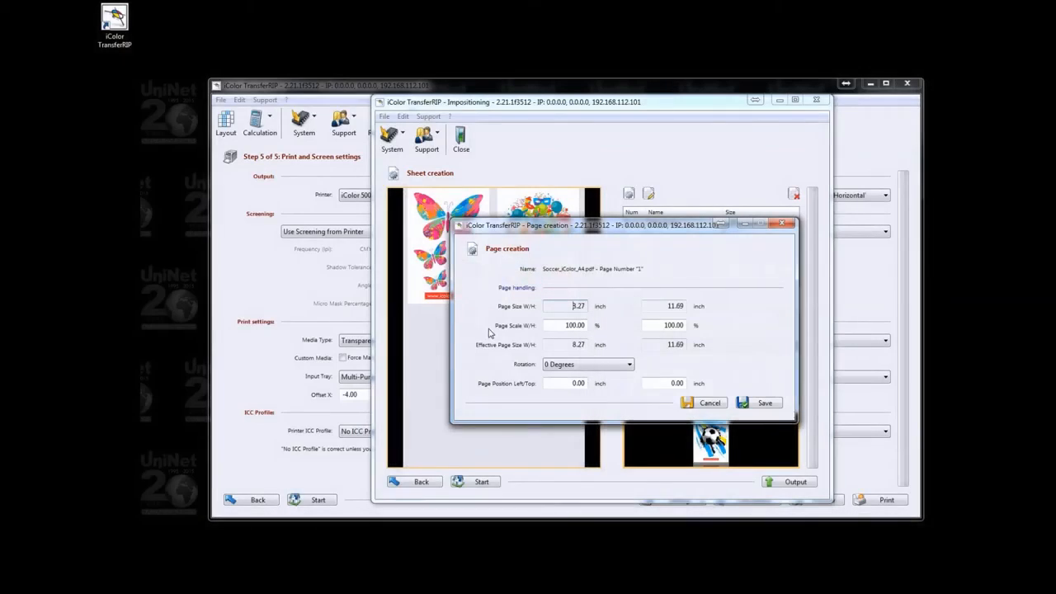
click(551, 325)
text(80)
key(Tab)
text(80)
key(Tab)
key(Tab)
key(Tab)
key(Tab)
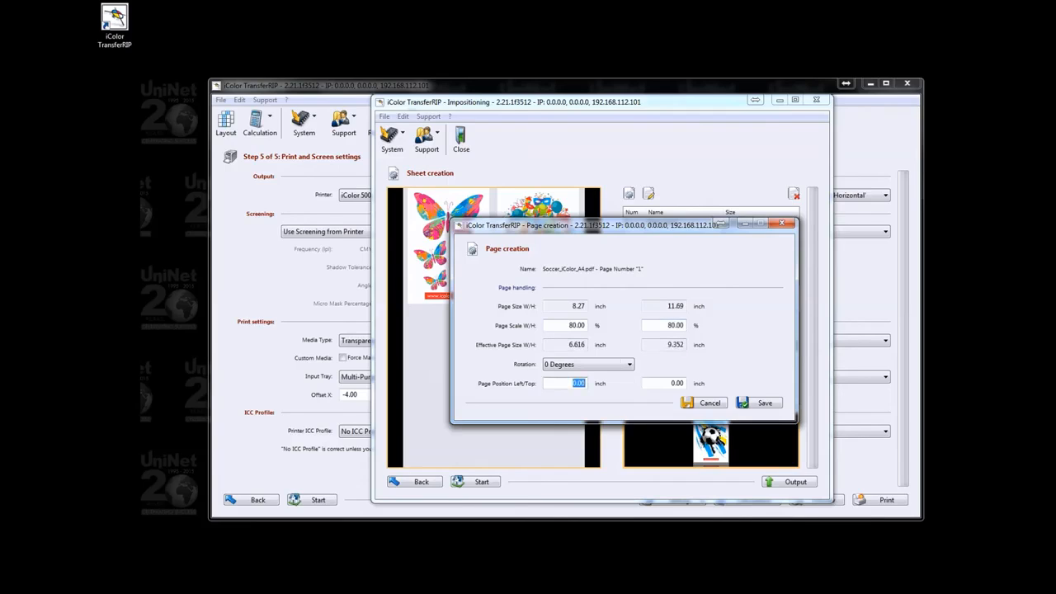
- Position the soccer page 2 inches from the sheet's left edge and 7.2 inches from its top, and save its placement
text(2)
key(Tab)
text(7.2)
click(774, 402)
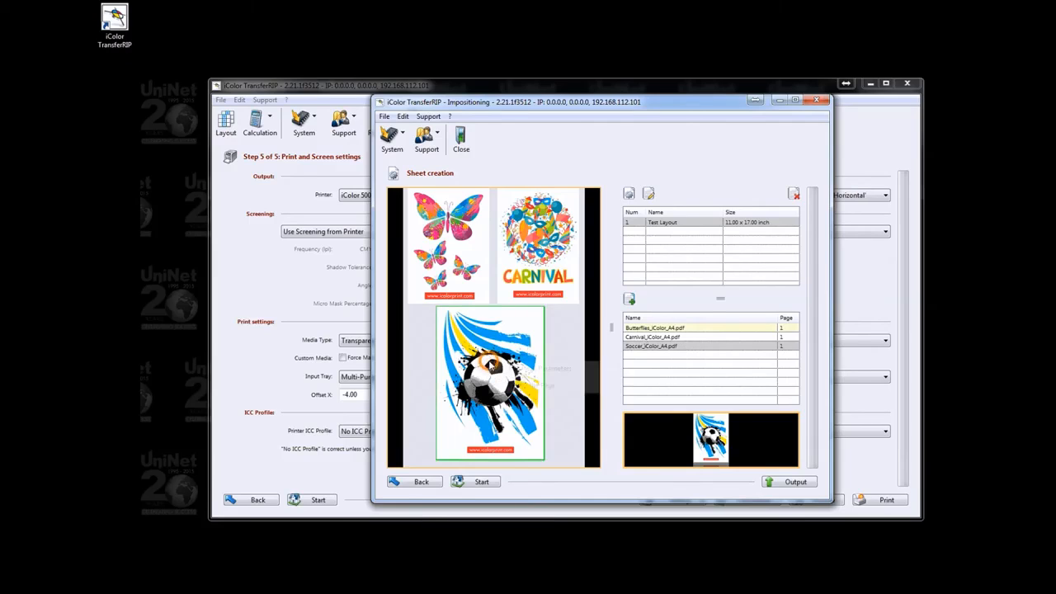
- Edit the placed soccer page to a 90-degree rotation, positioned 1 inch from the left and 8 inches from the top, and save it
right_click(503, 362)
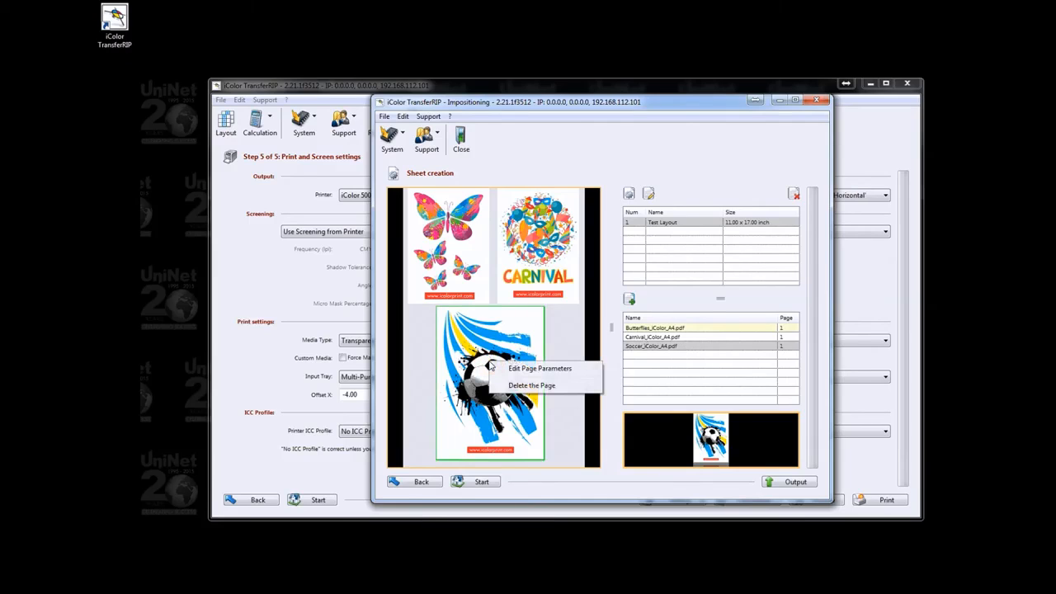
click(537, 368)
click(634, 364)
click(564, 379)
click(564, 384)
drag(597, 385, 619, 386)
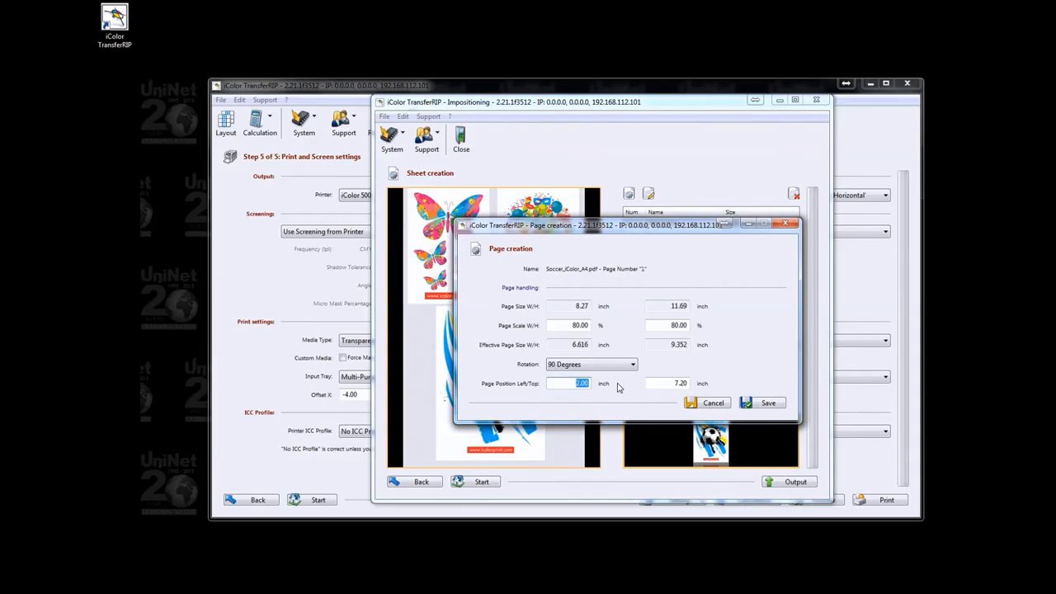
text(1)
key(Tab)
text(8)
click(772, 404)
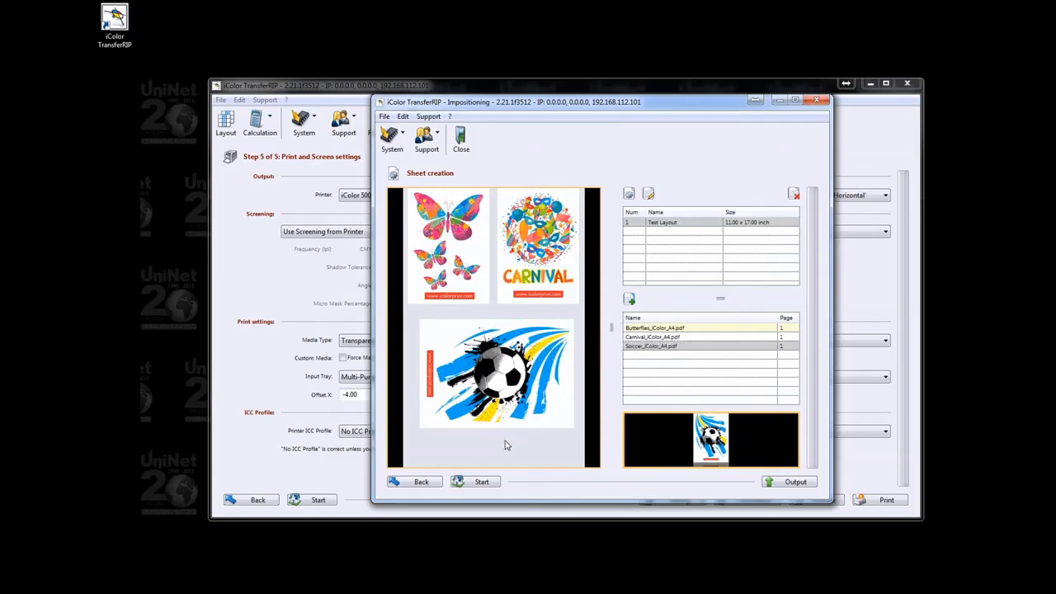
- Output the layout as 'New Job' with the iColor CMYW (White Toner Installed), Direct.Image Mode profile and select it in the job list
click(777, 483)
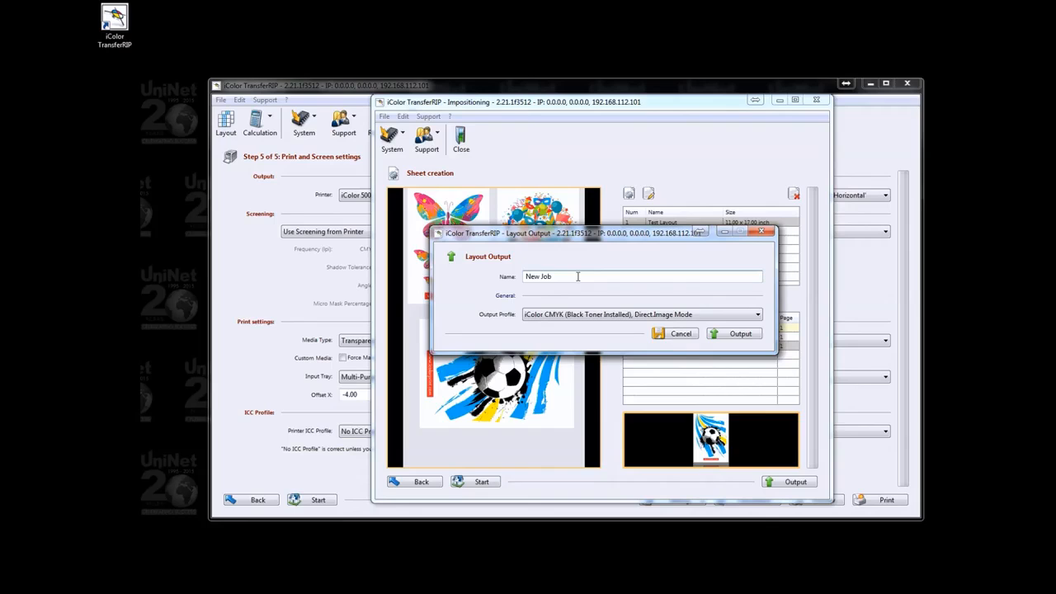
click(607, 314)
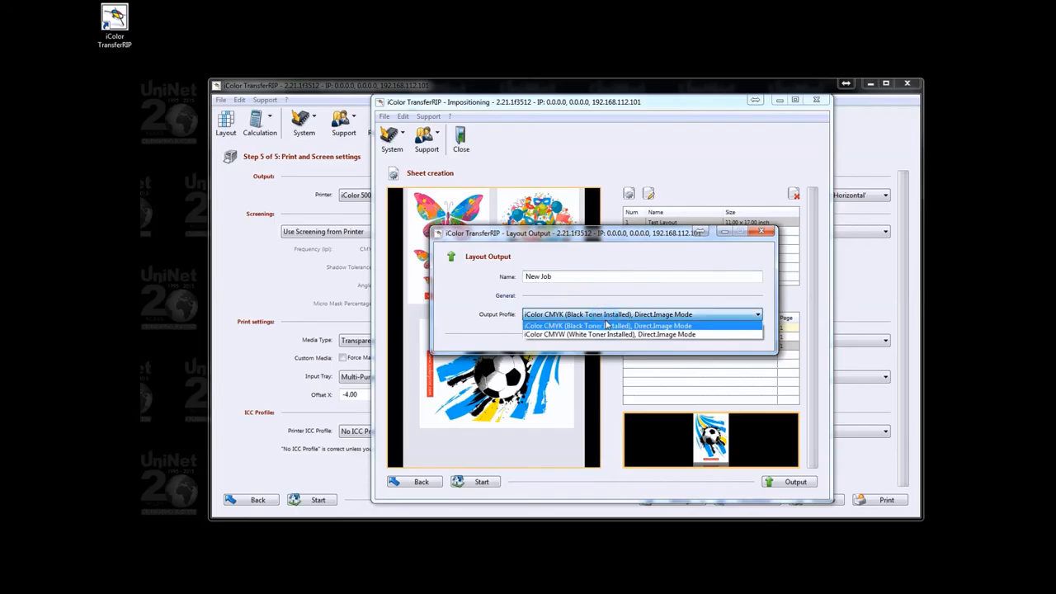
click(607, 334)
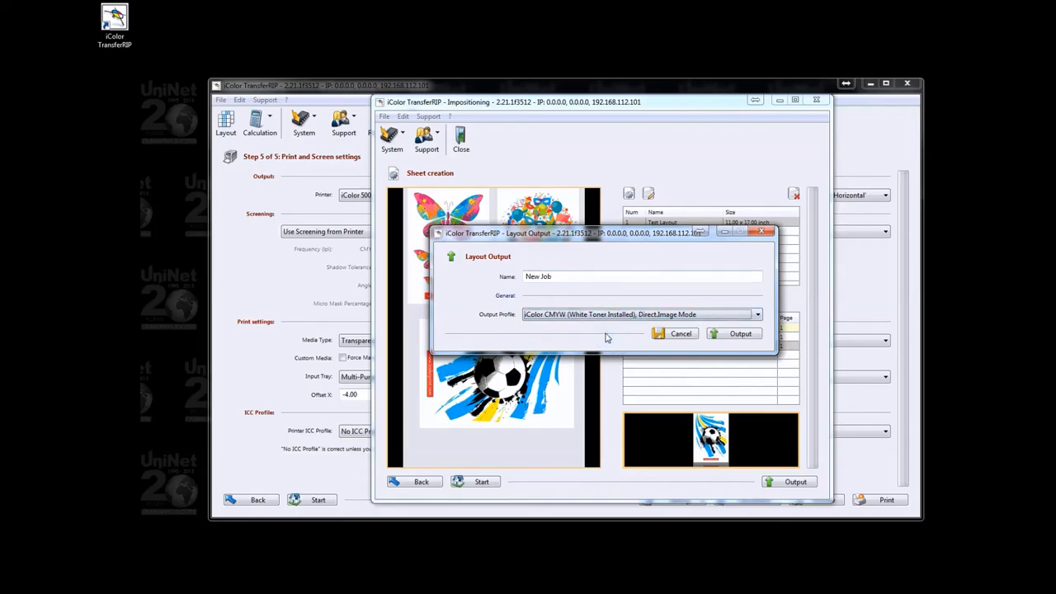
click(734, 334)
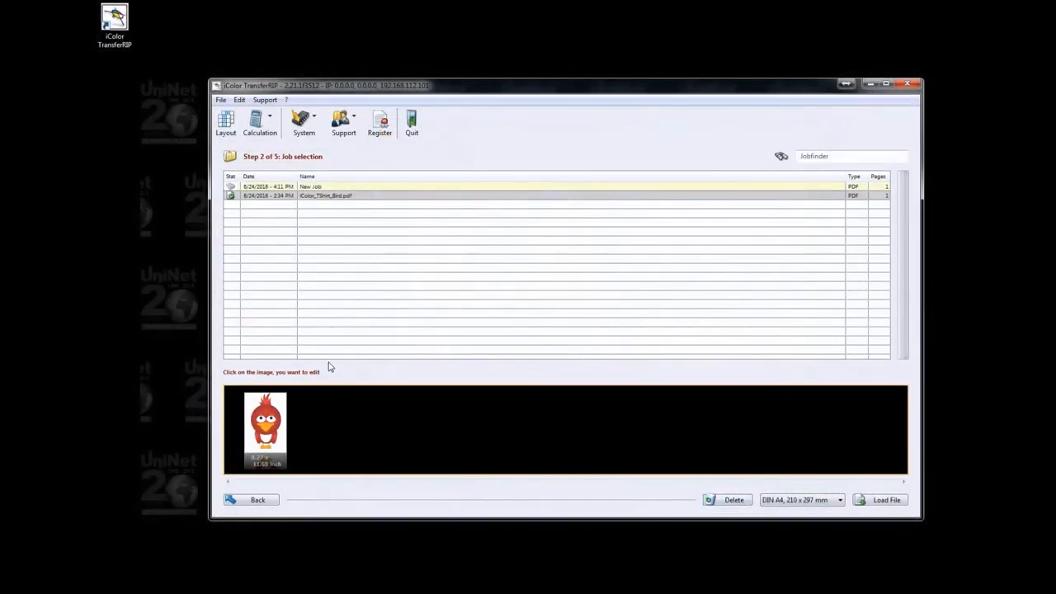
click(313, 188)
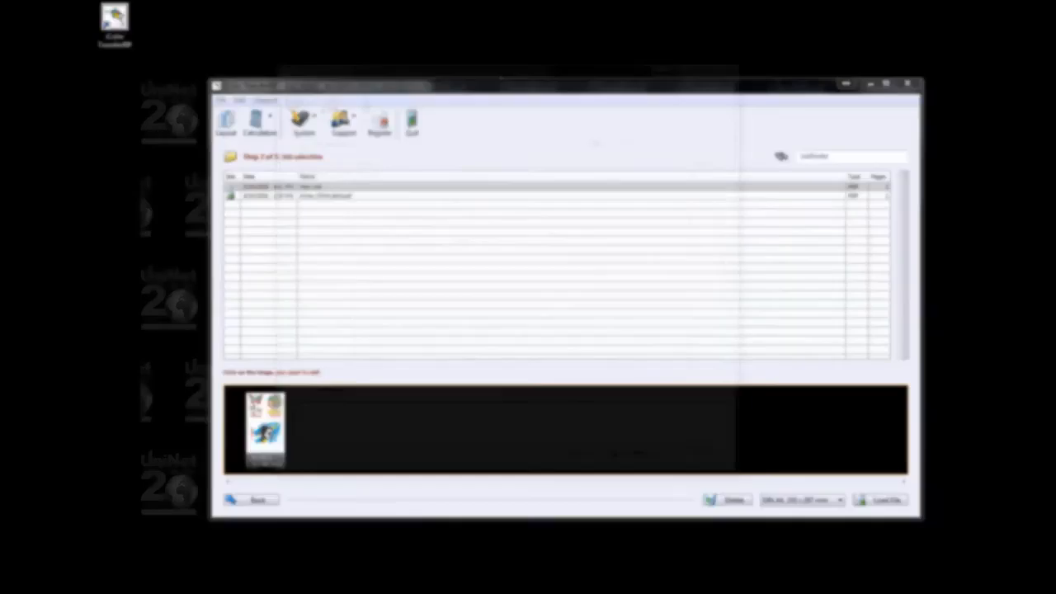
- Create a new layout job named 'Banner' and continue to its document management
click(633, 451)
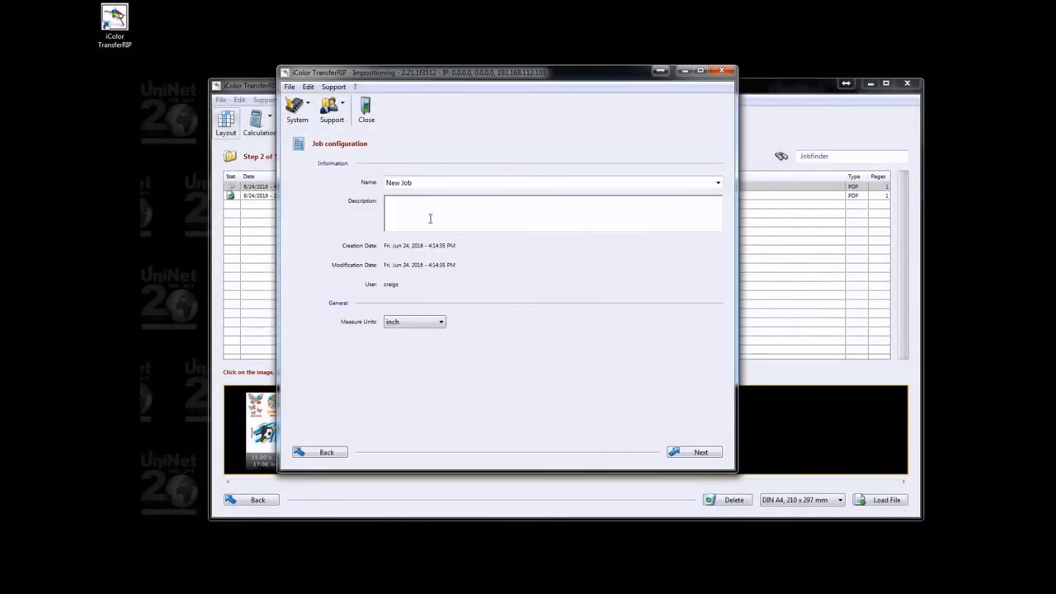
click(429, 182)
text(Banner)
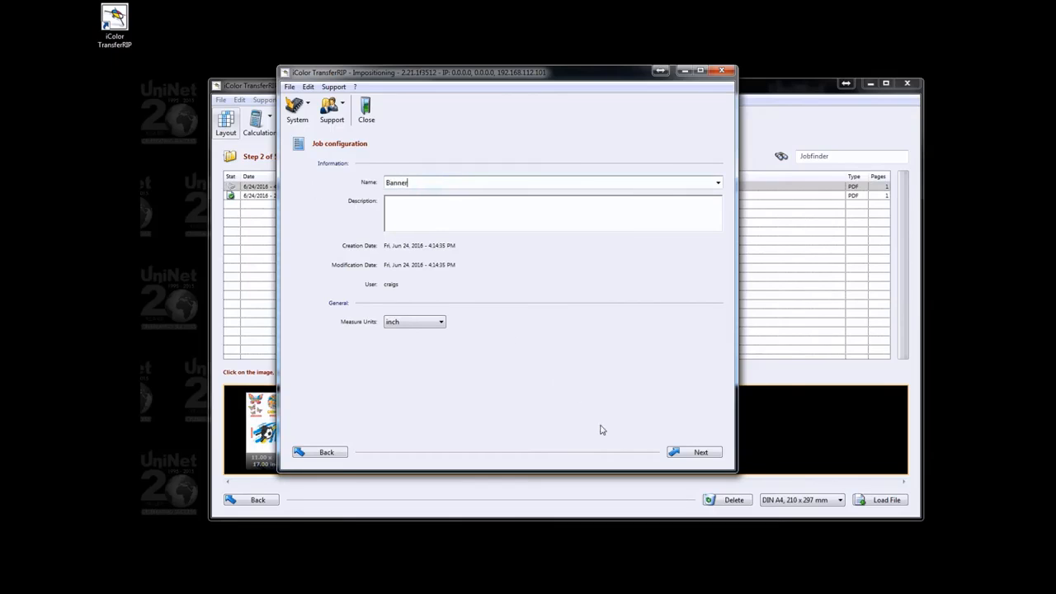
click(684, 454)
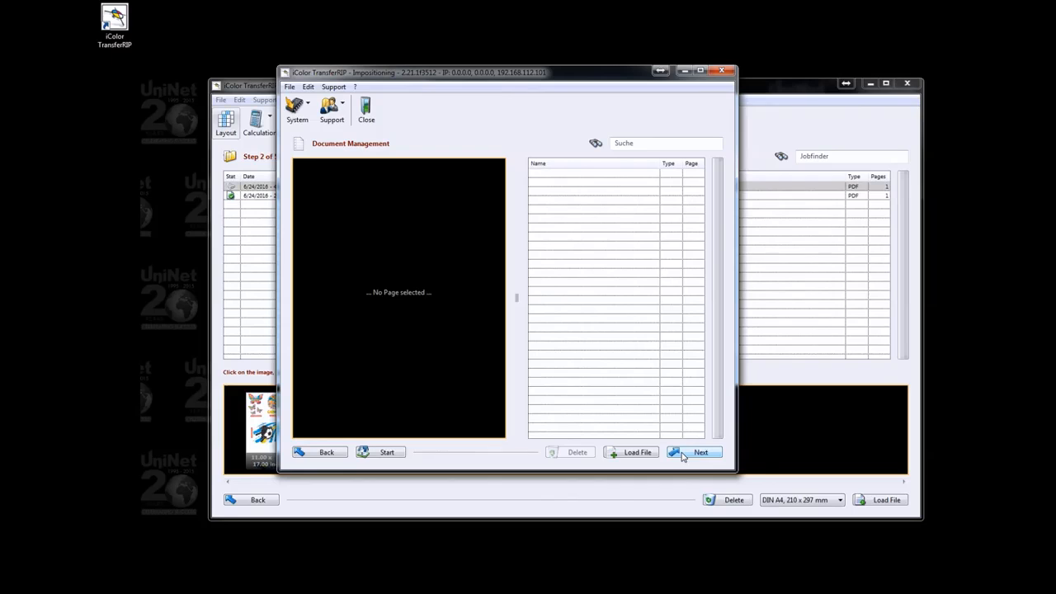
- Load the file 'iColor Printing Solutions 11-6X52 Banner.pdf' into the Banner job
click(648, 454)
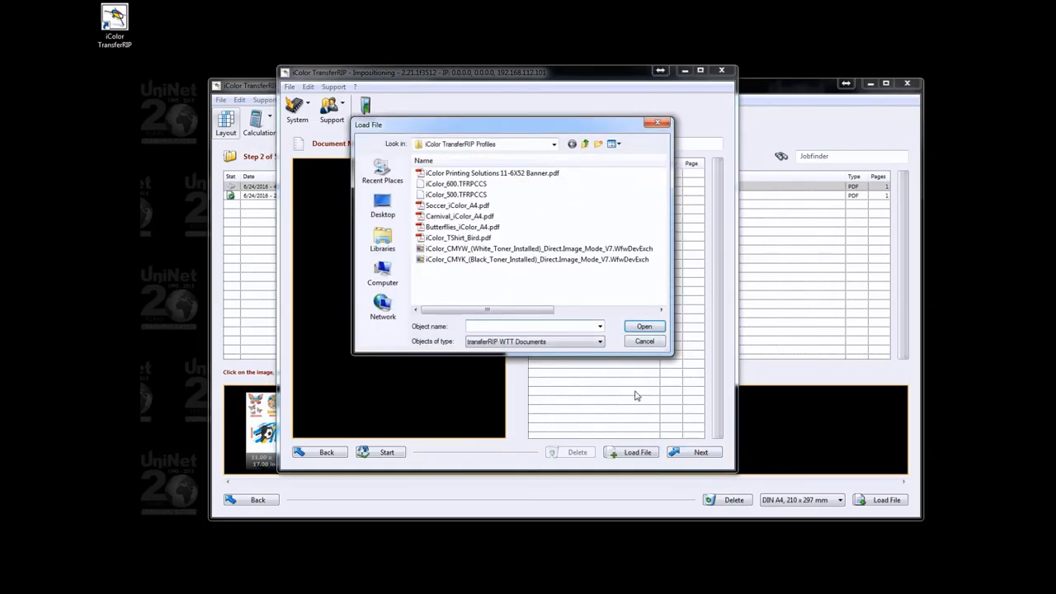
double_click(542, 175)
click(542, 174)
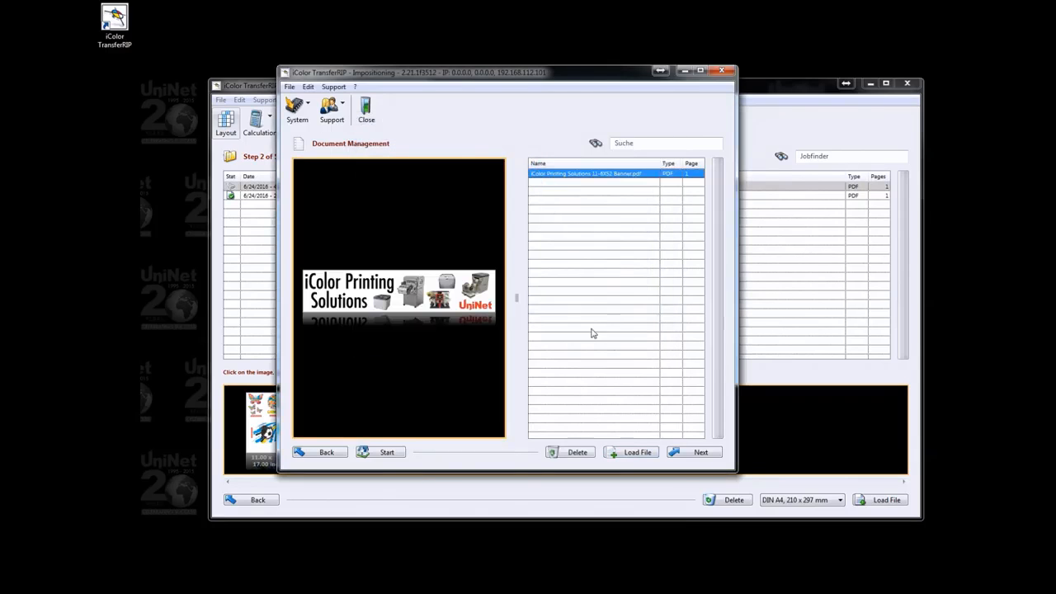
- Create a sheet named 'Banner' with an 11.60 x 52.00 inch media size and 0 degrees rotation, and save it
click(693, 452)
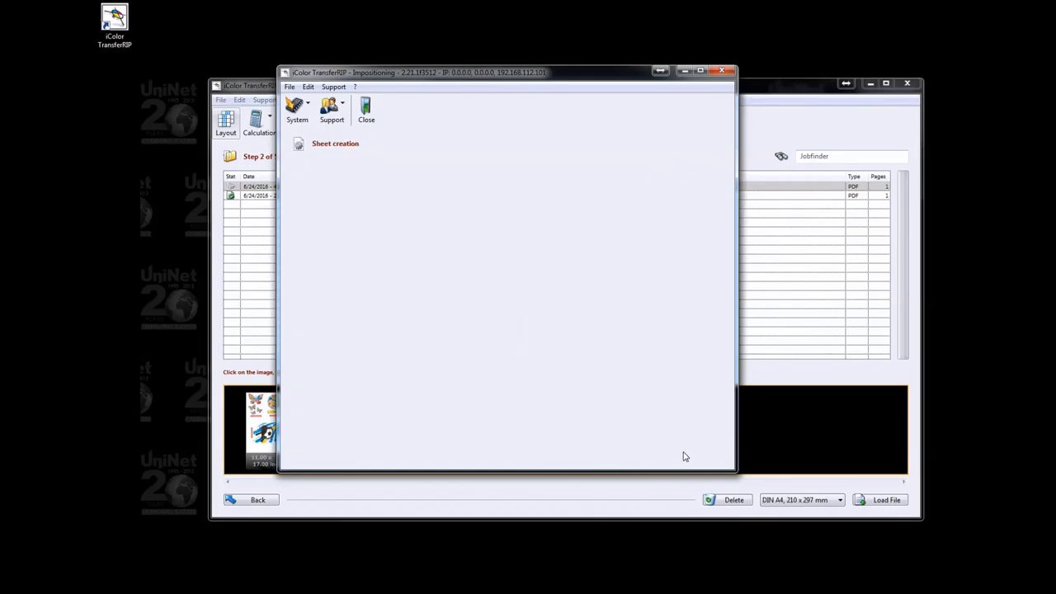
click(535, 165)
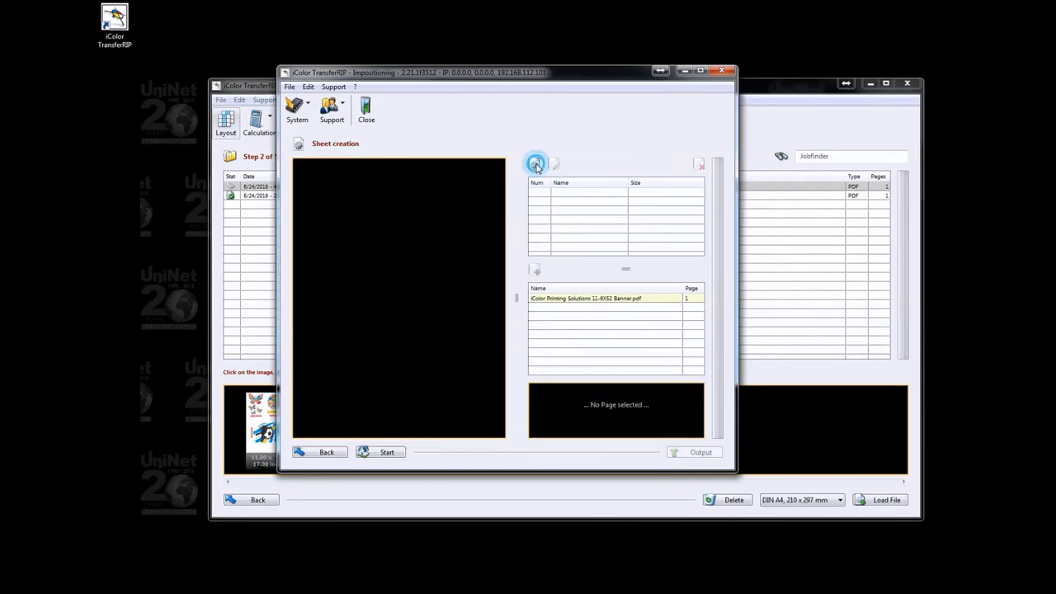
text(Banner)
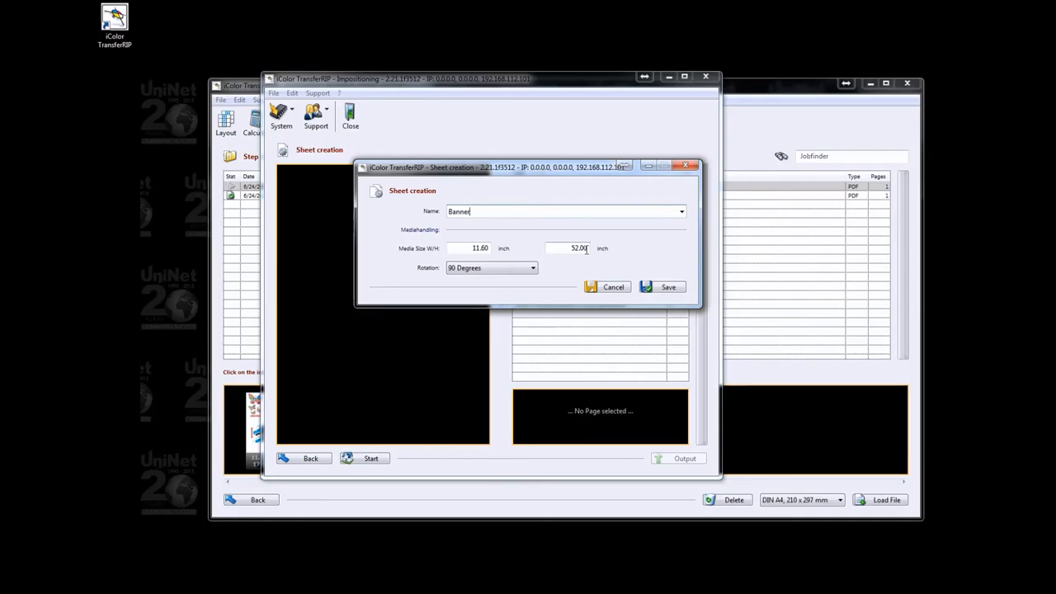
click(531, 269)
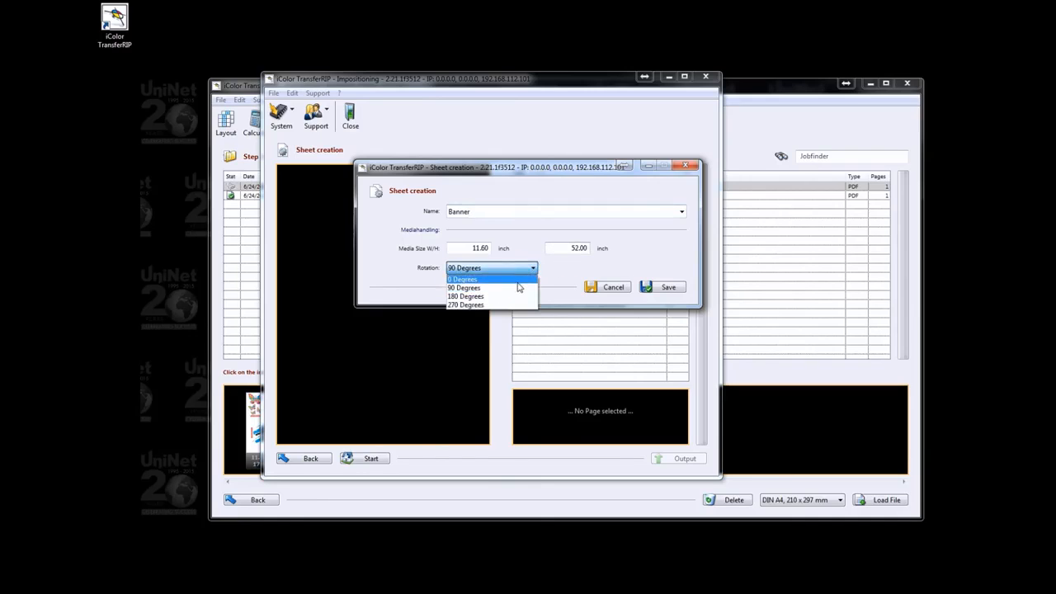
click(520, 277)
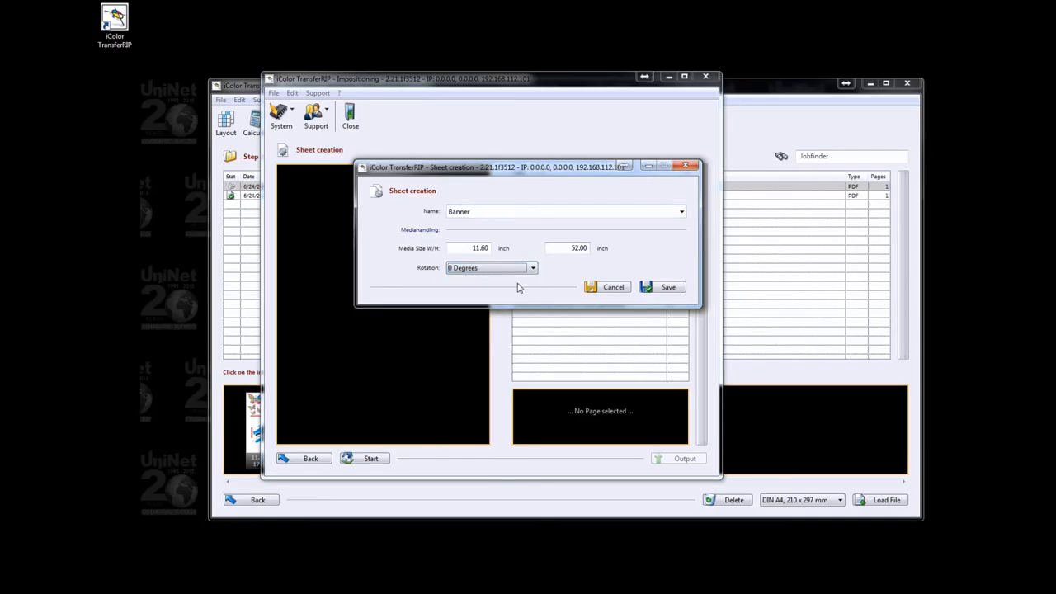
click(668, 288)
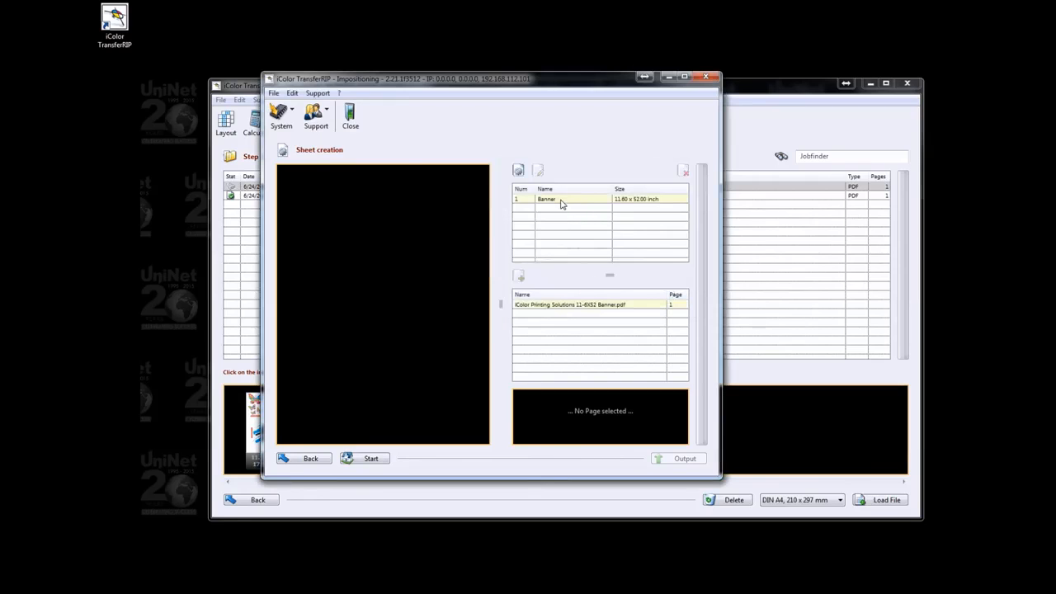
- Add the banner PDF page to the 'Banner' sheet at 100% scale, positioned at 0.00 inch left and top
click(560, 200)
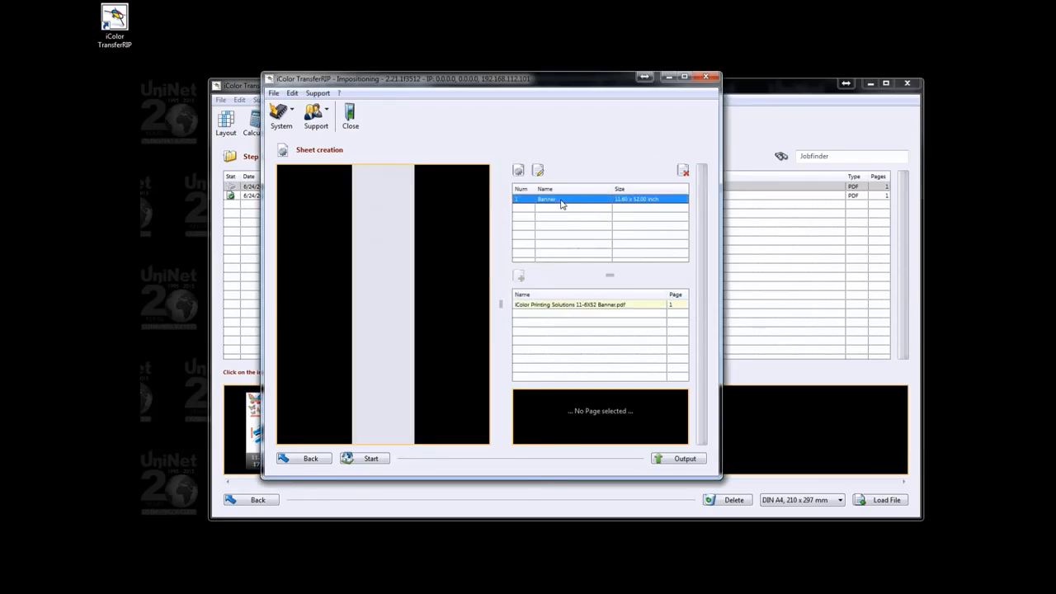
click(577, 305)
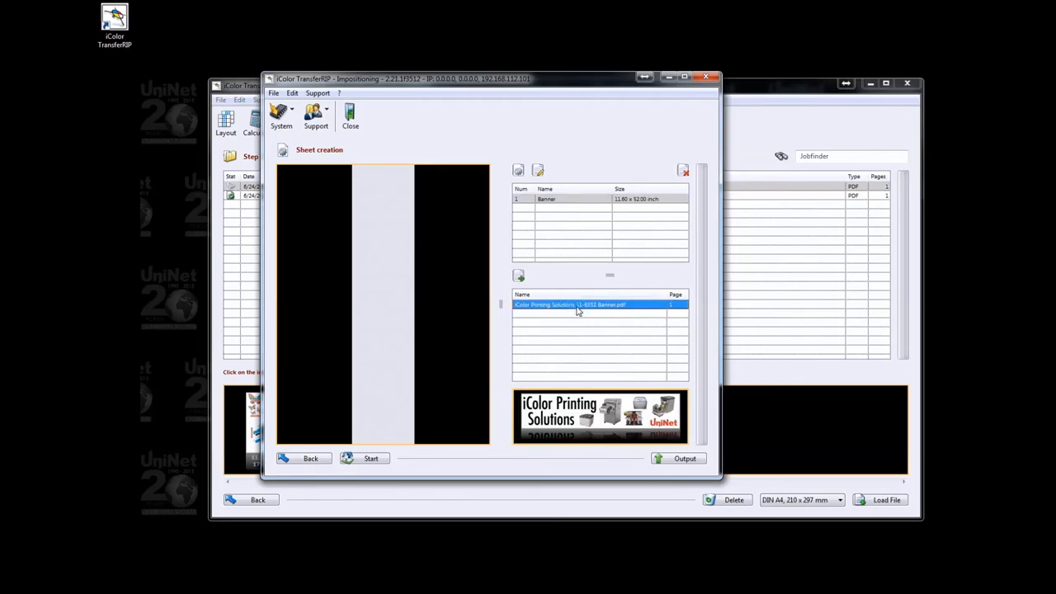
click(520, 278)
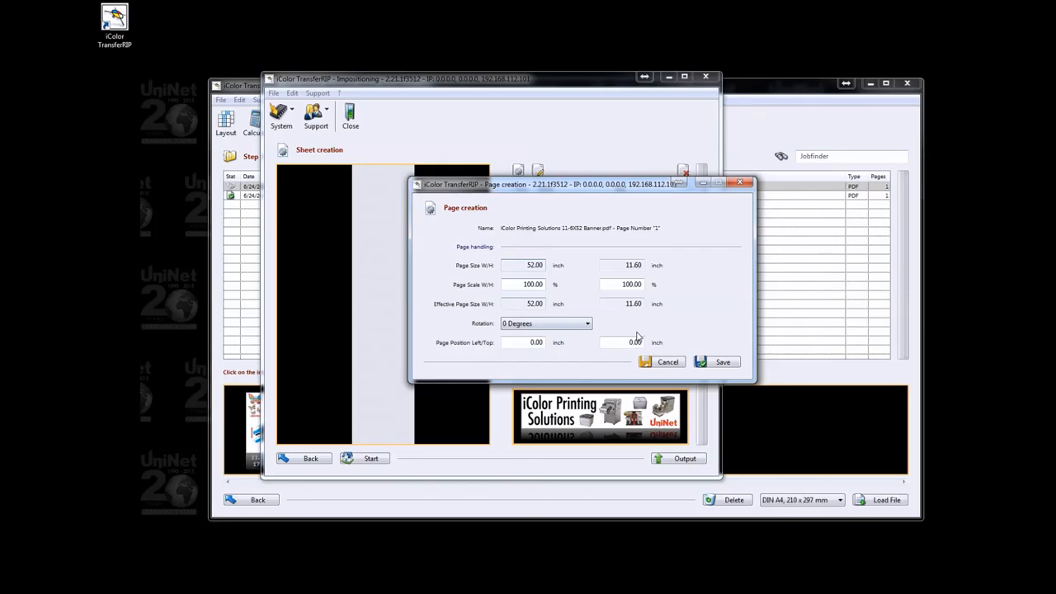
click(711, 365)
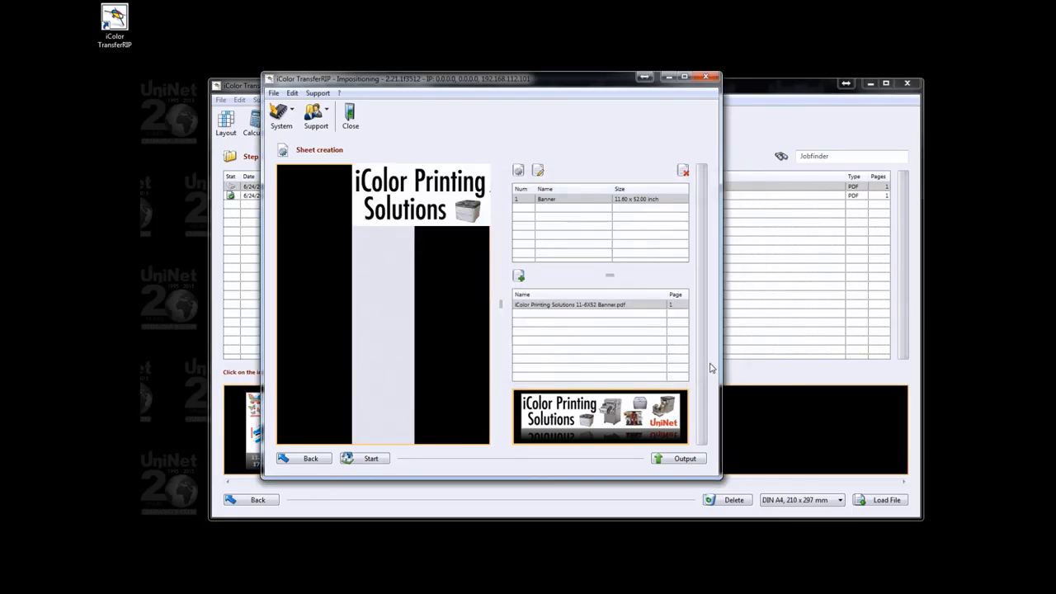
- Edit the placed banner page's parameters to rotate it 90 degrees, and save the change
click(378, 201)
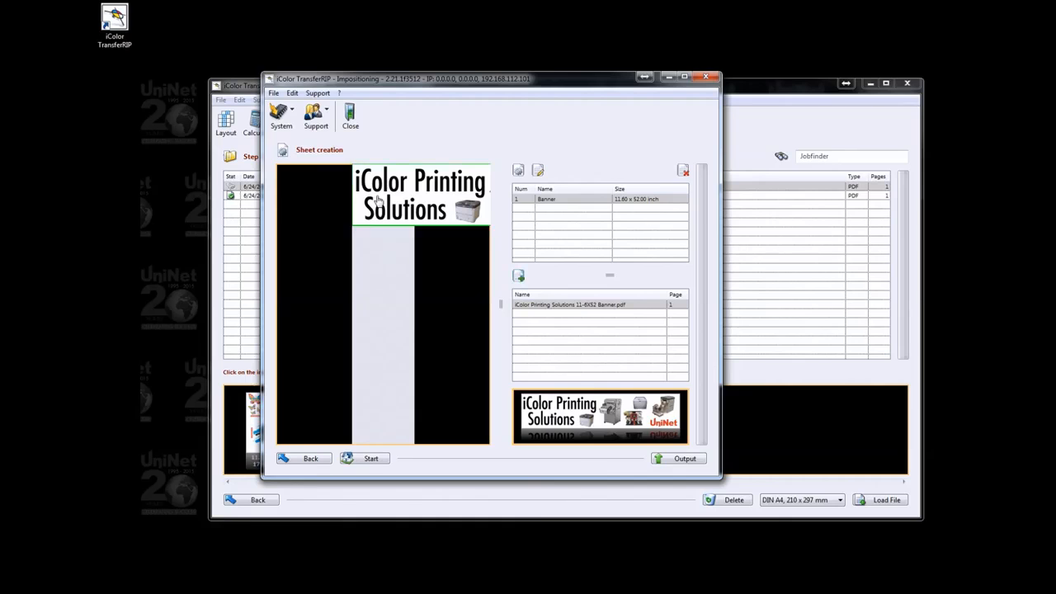
right_click(379, 201)
click(416, 204)
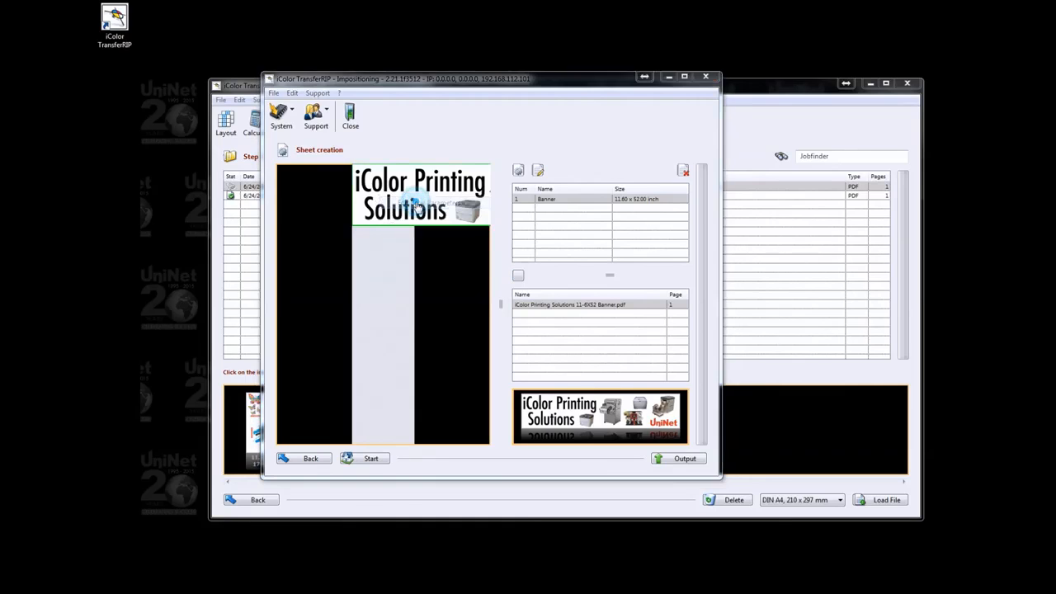
click(578, 335)
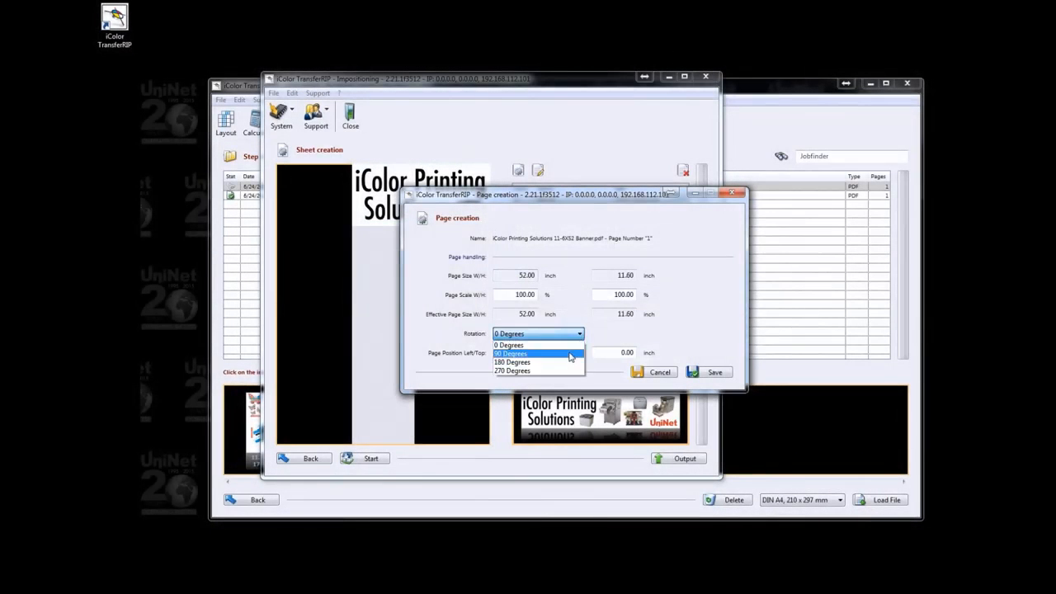
click(566, 353)
click(712, 373)
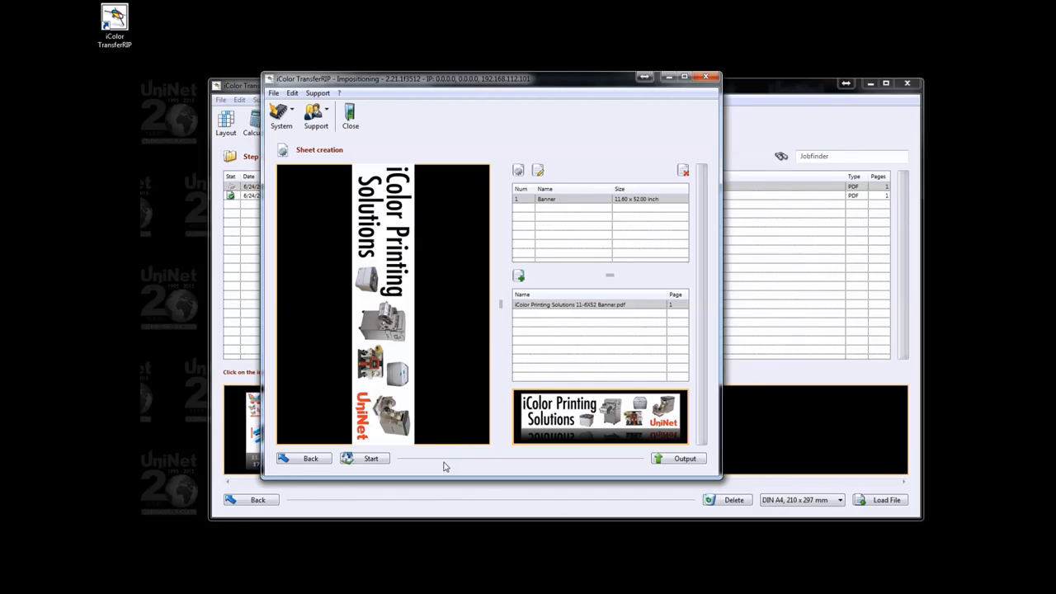
- Output the banner layout with the iColor CMYW (White Toner Installed), Direct.Image Mode profile and select the Banner job in the job list
click(674, 461)
click(601, 226)
click(597, 247)
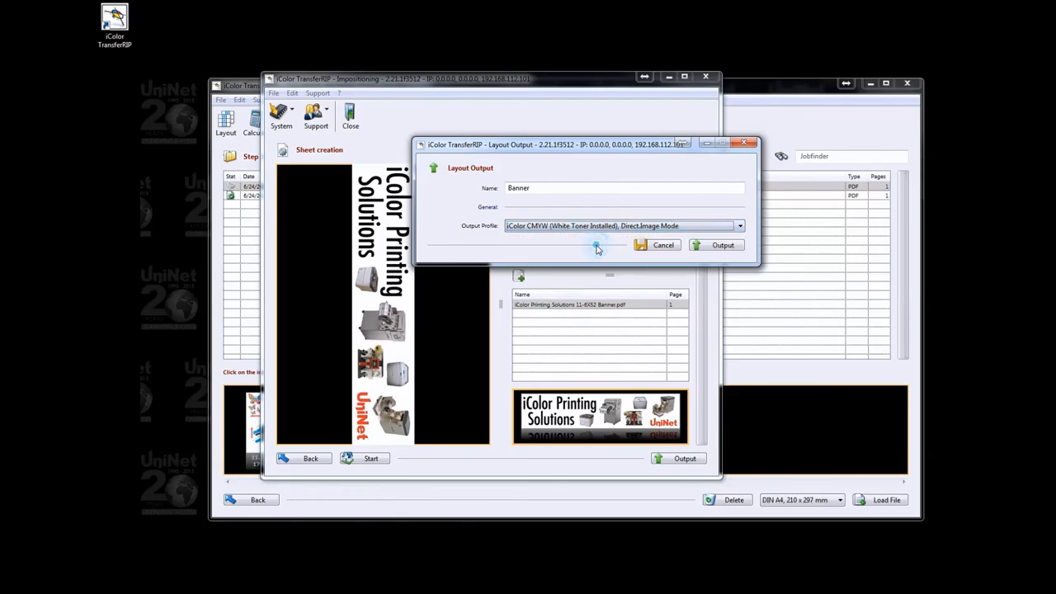
click(712, 249)
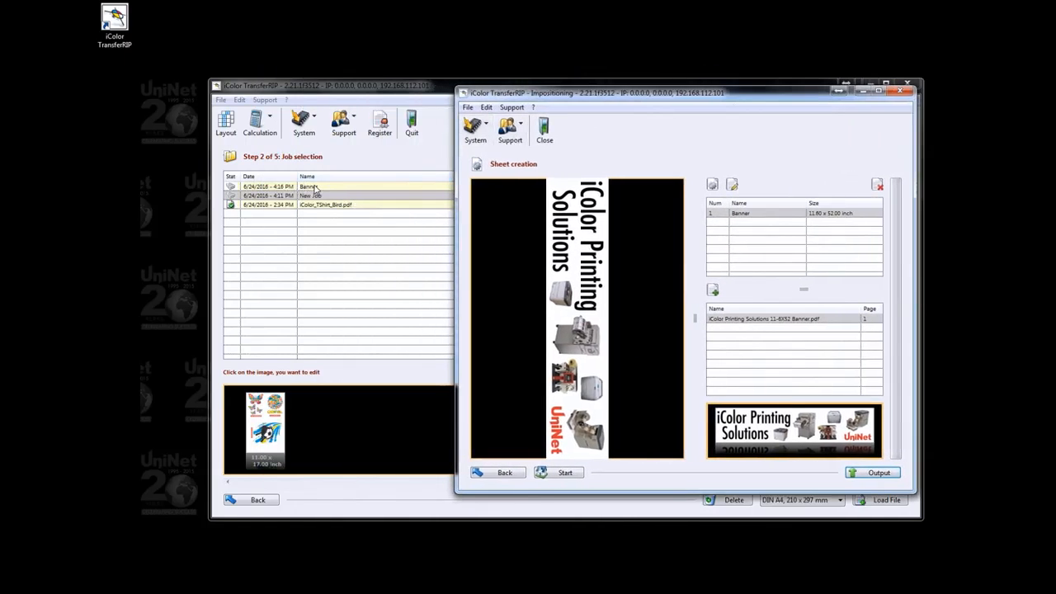
click(905, 91)
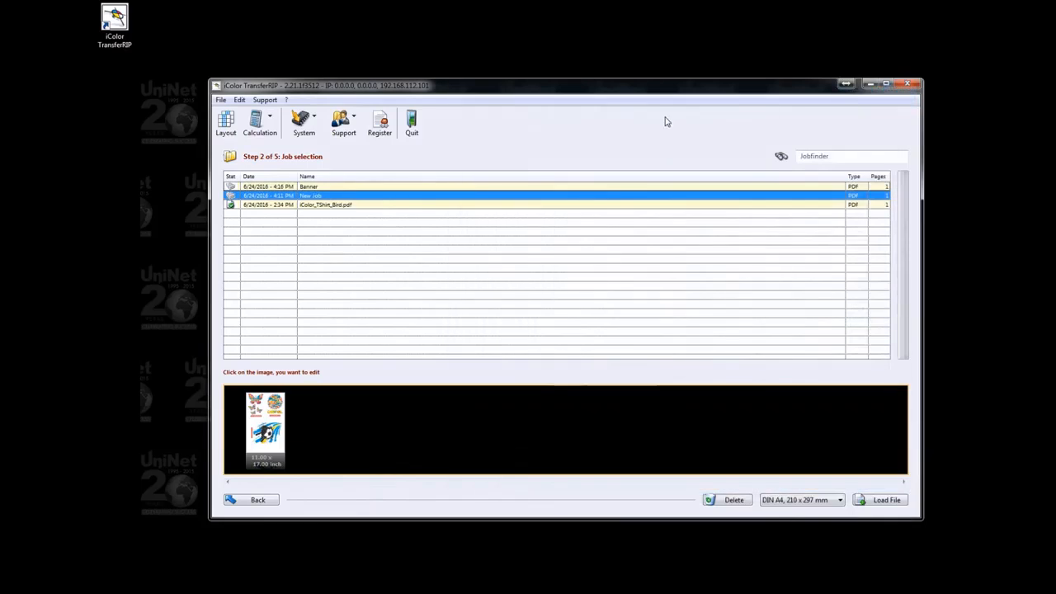
click(274, 187)
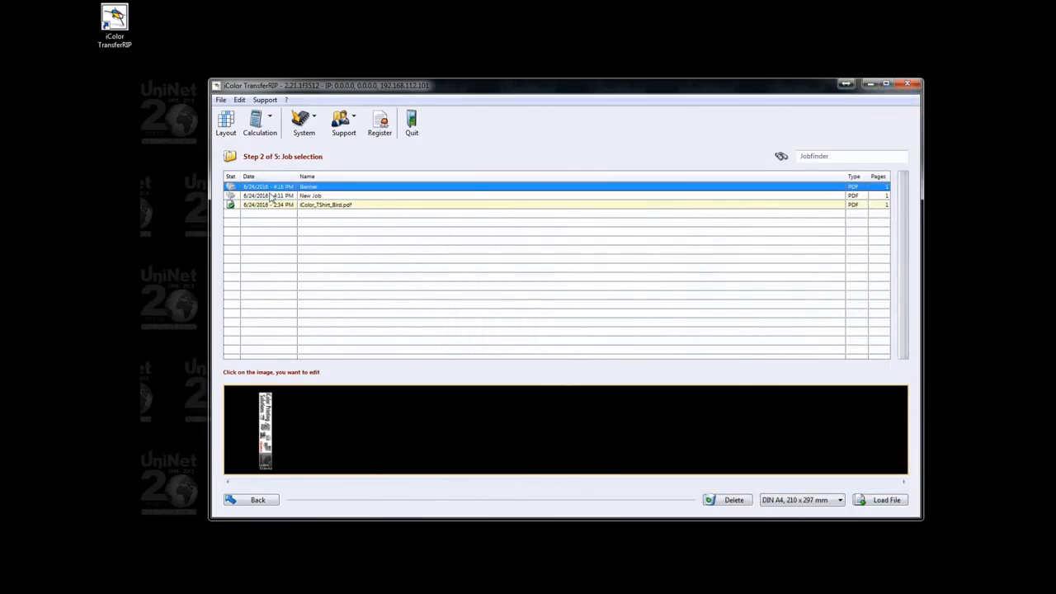